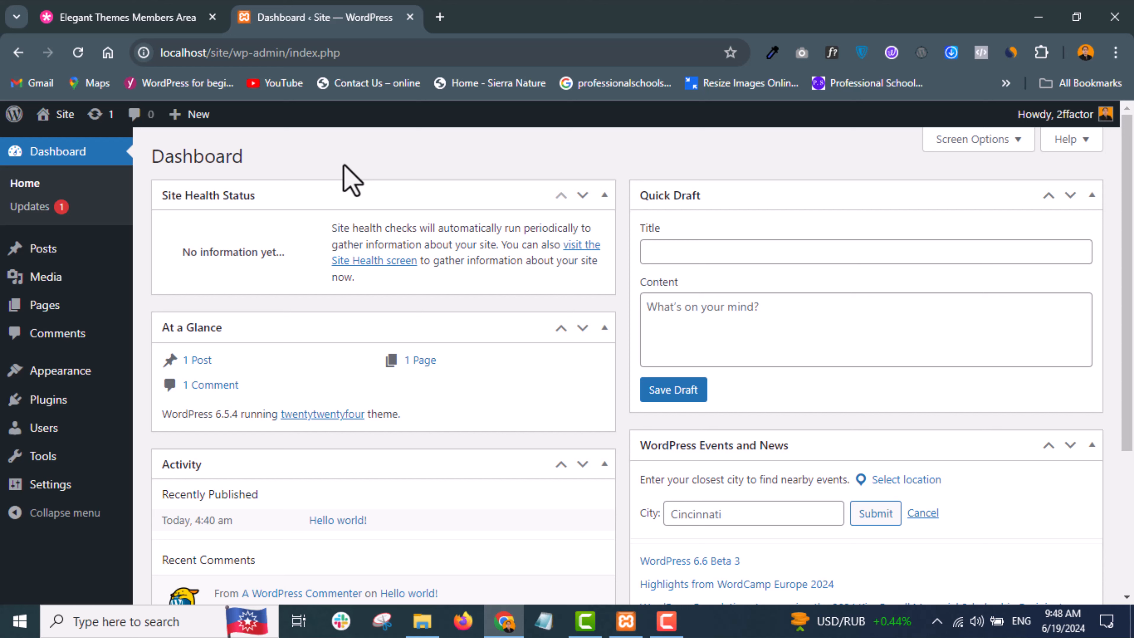
Copy the base site address from the Elegant Themes Members Area page and open it in a new browser tab.
left_click(97, 16)
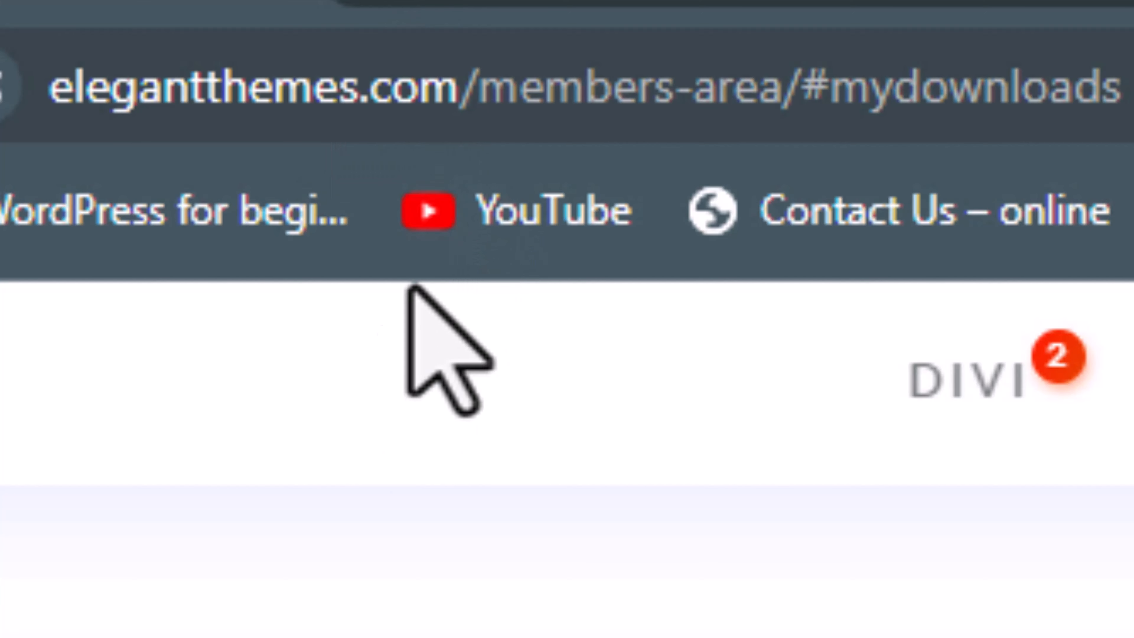
left_click_drag(462, 88, 49, 89)
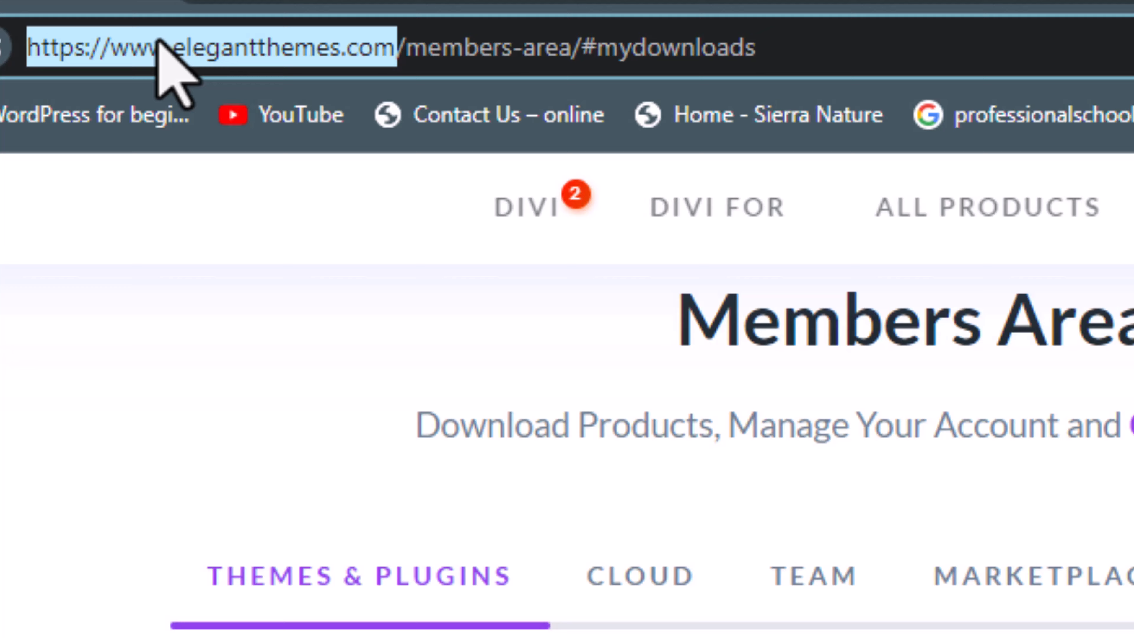
right_click(158, 43)
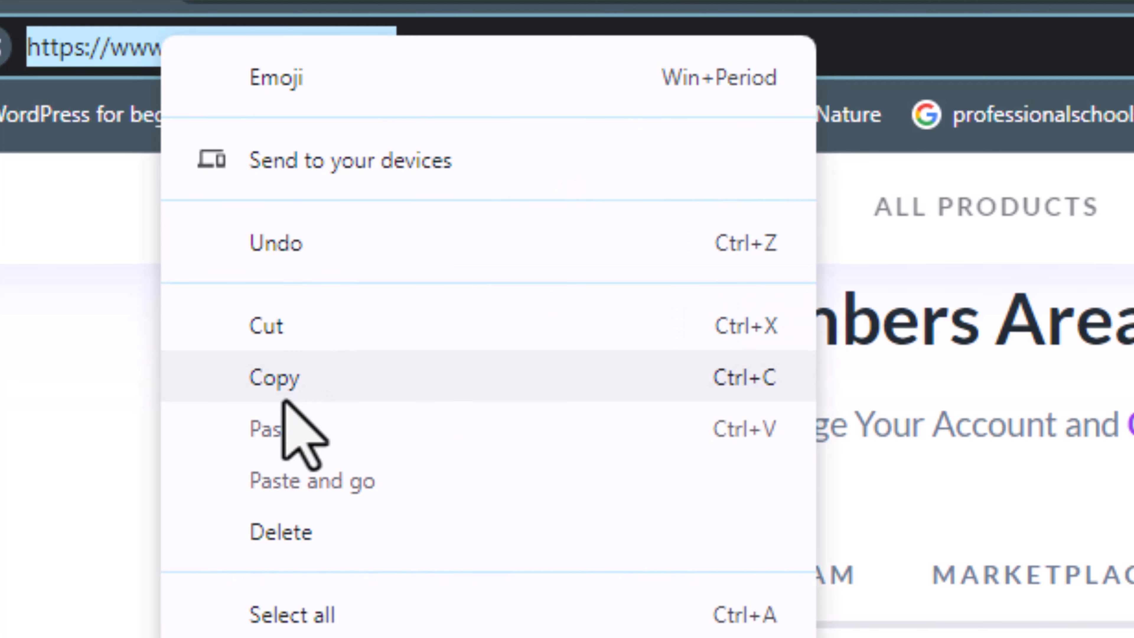
left_click(296, 393)
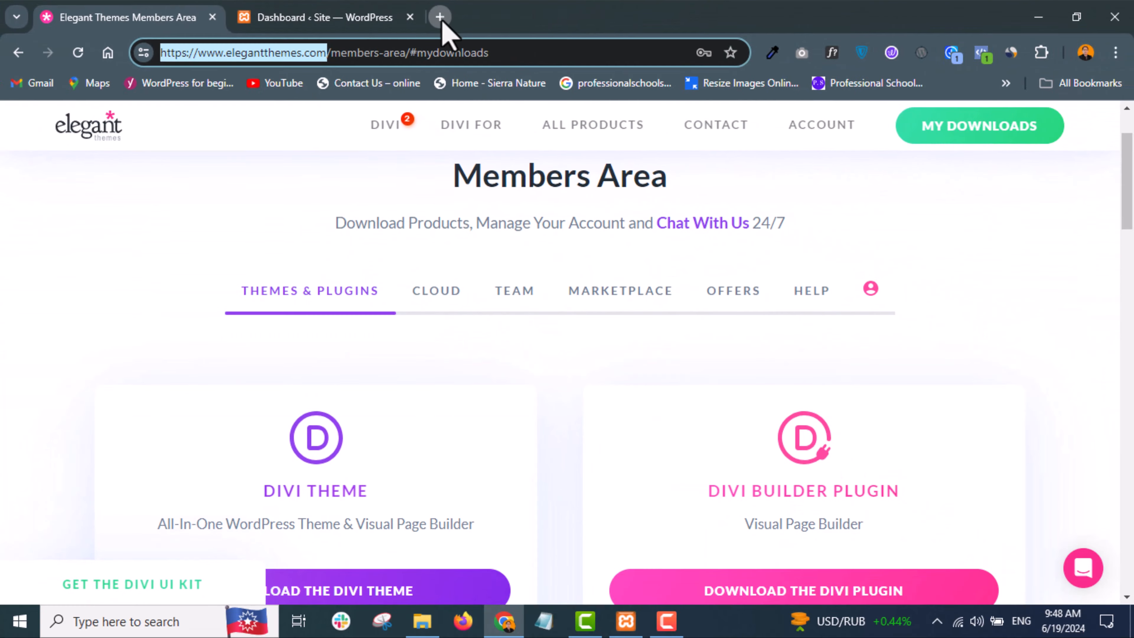
left_click(442, 20)
key("ctrl+v")
key("Return")
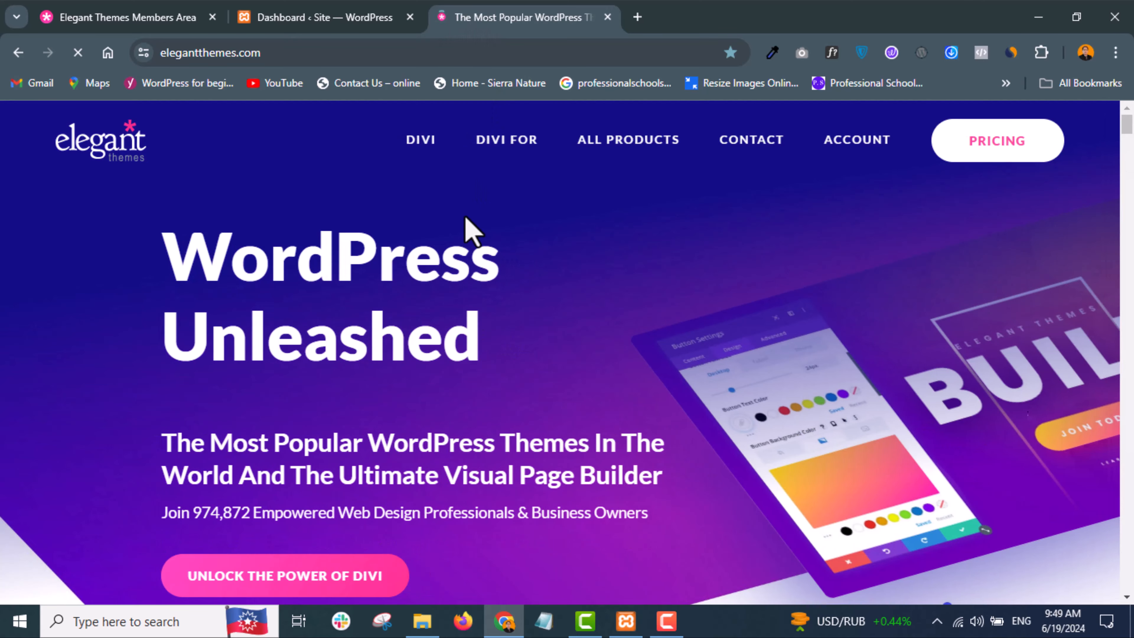
Look through the Elegant Themes home page, including its product navigation, the Divi website examples and the visual builder features.
scroll(471, 230, "down", 10)
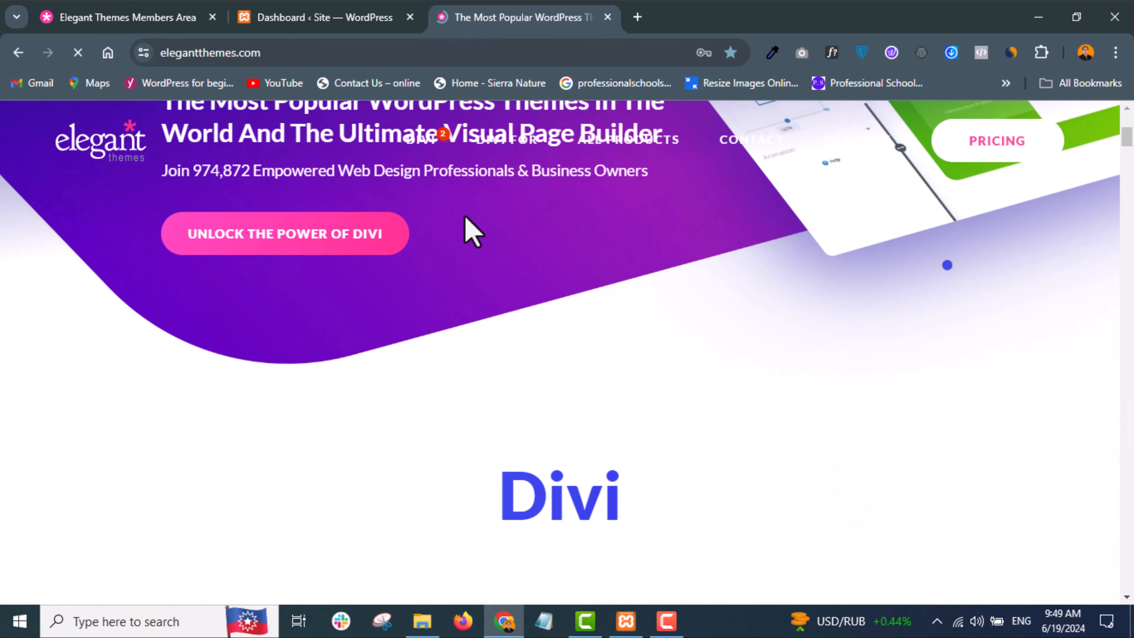
scroll(471, 230, "down", 12)
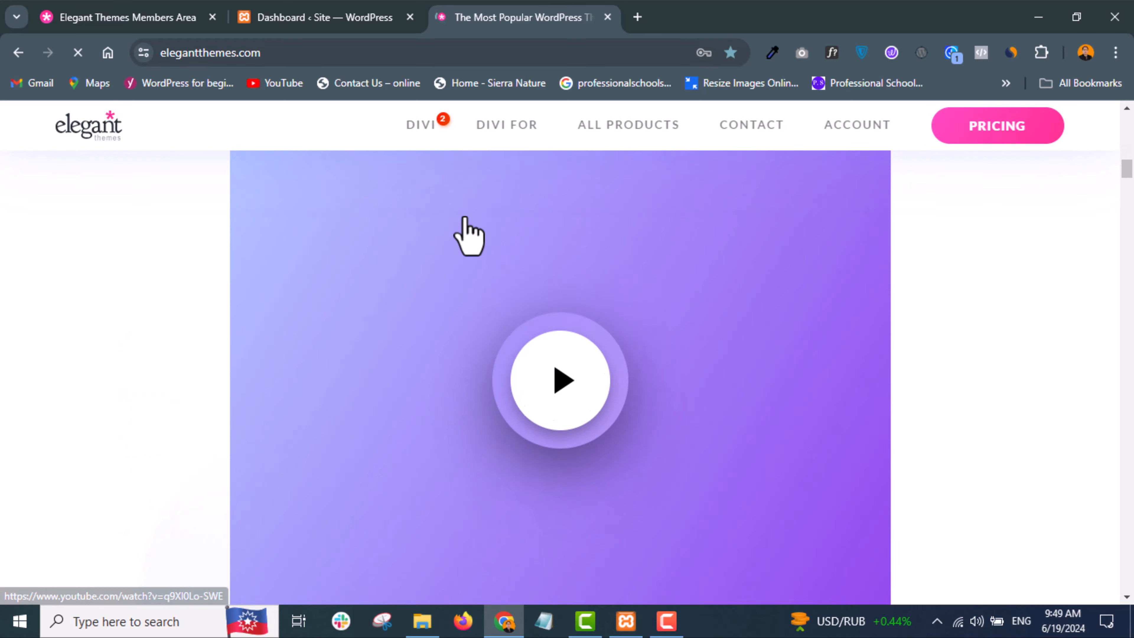
scroll(464, 223, "down", 3)
scroll(459, 223, "up", 10)
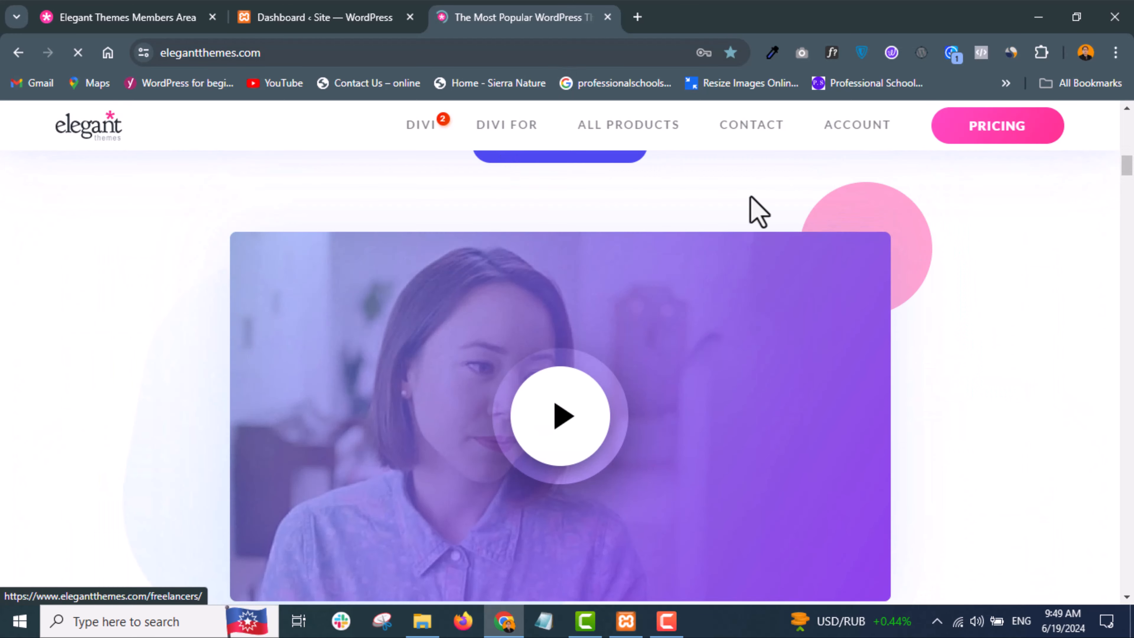
mouse_move(847, 140)
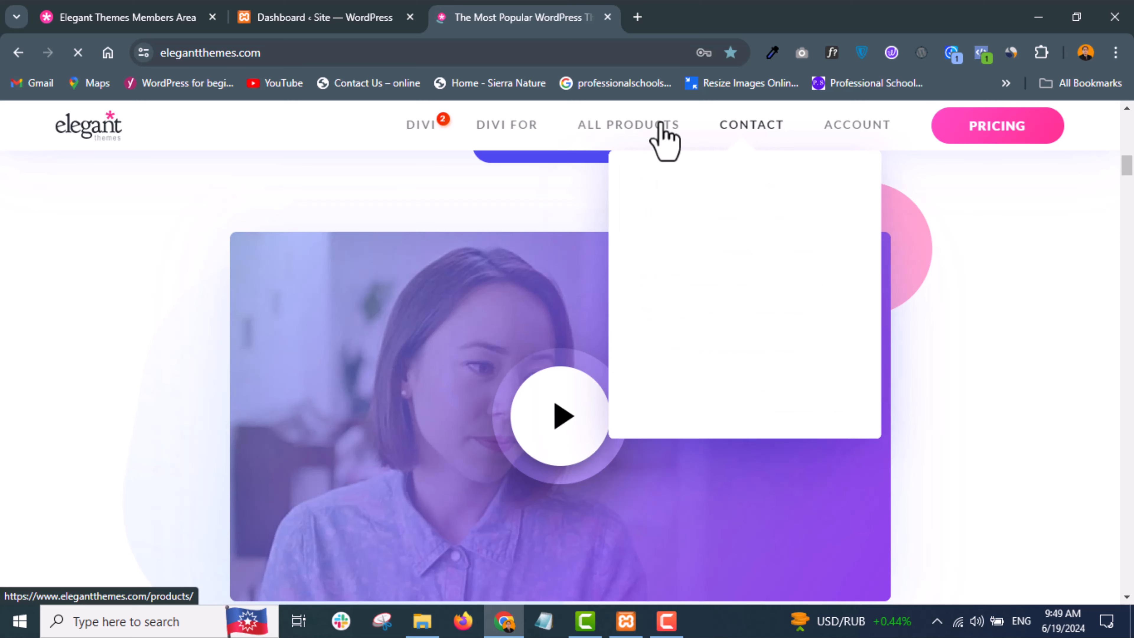
mouse_move(662, 128)
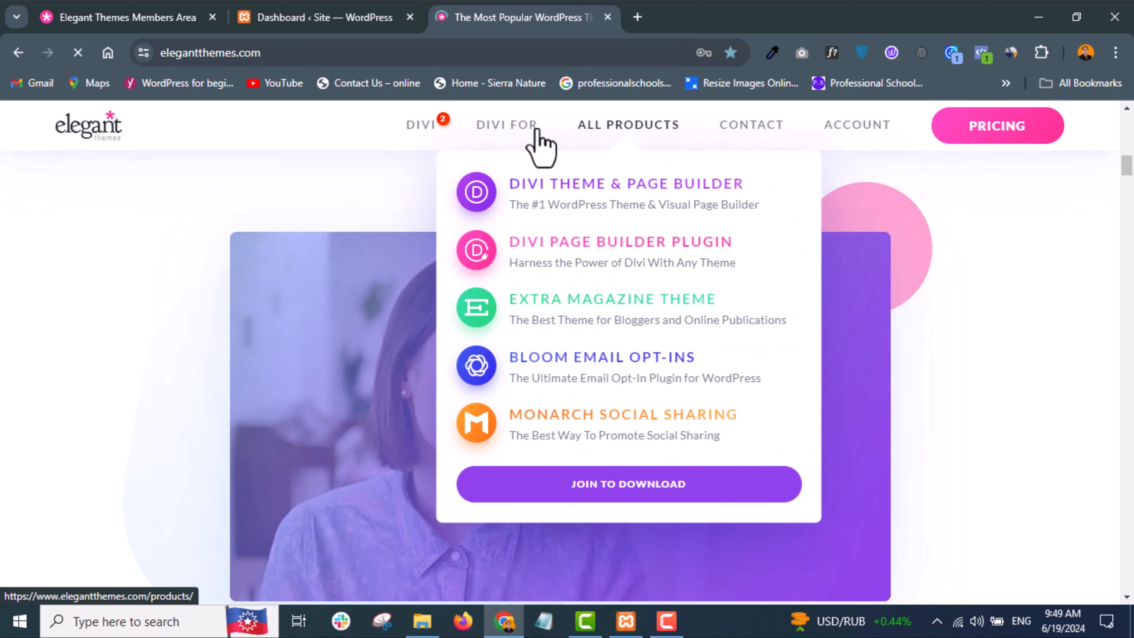
mouse_move(538, 130)
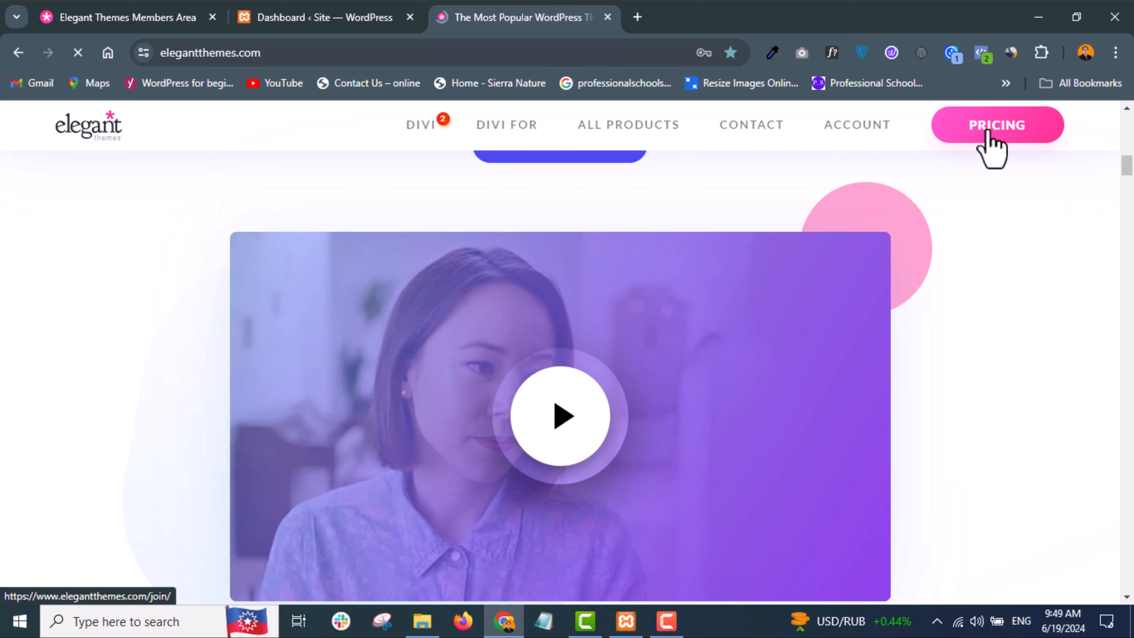
scroll(957, 298, "down", 10)
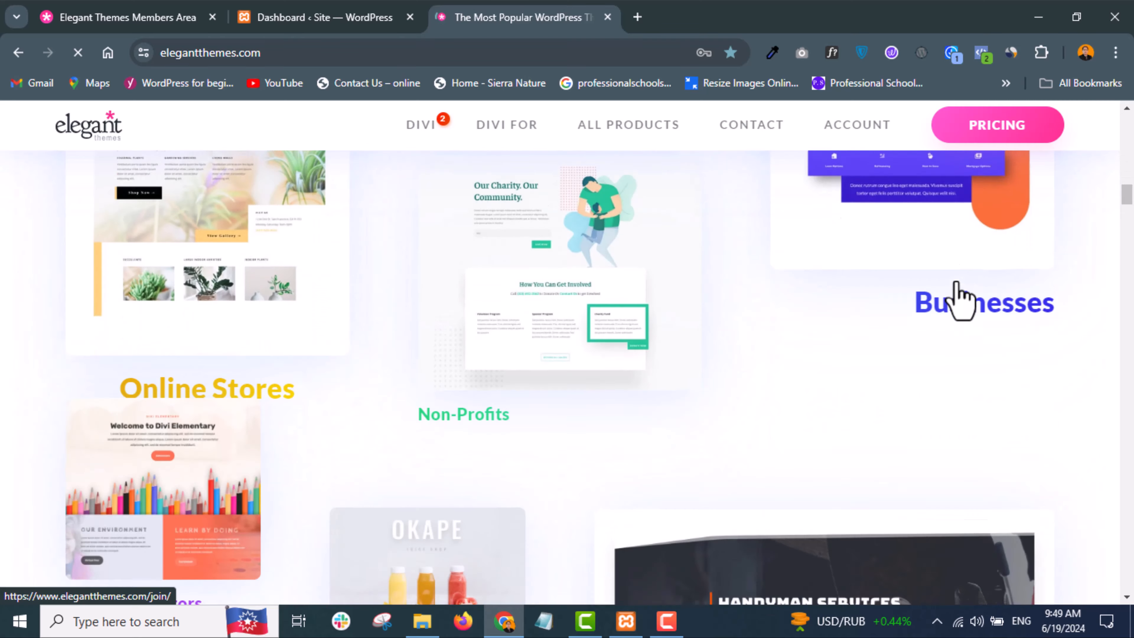
scroll(956, 299, "down", 15)
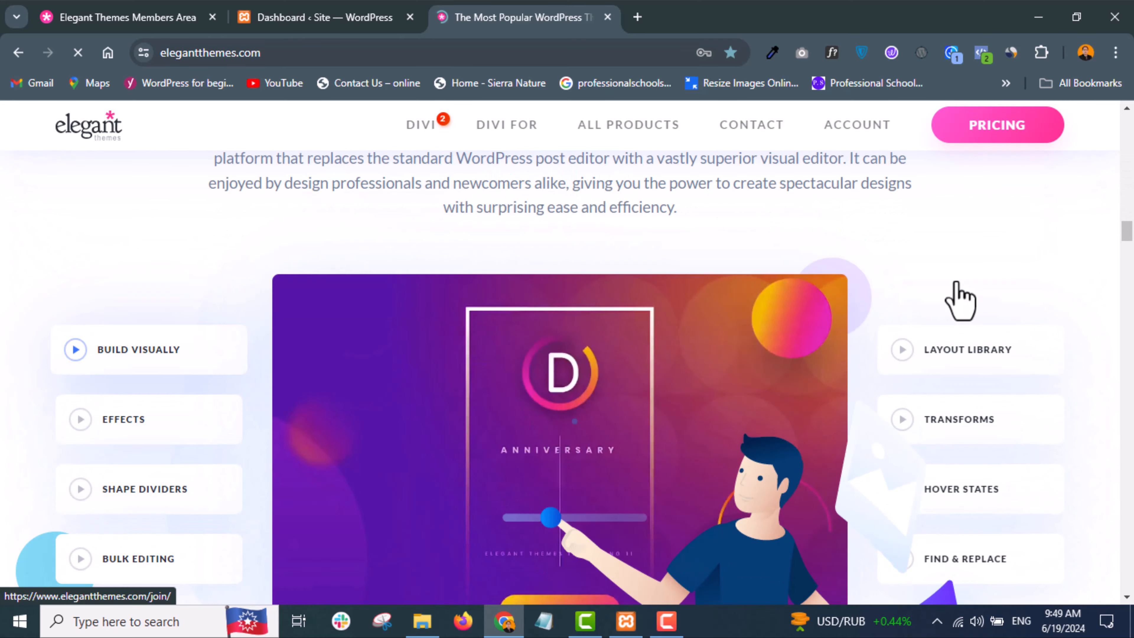
scroll(956, 298, "down", 8)
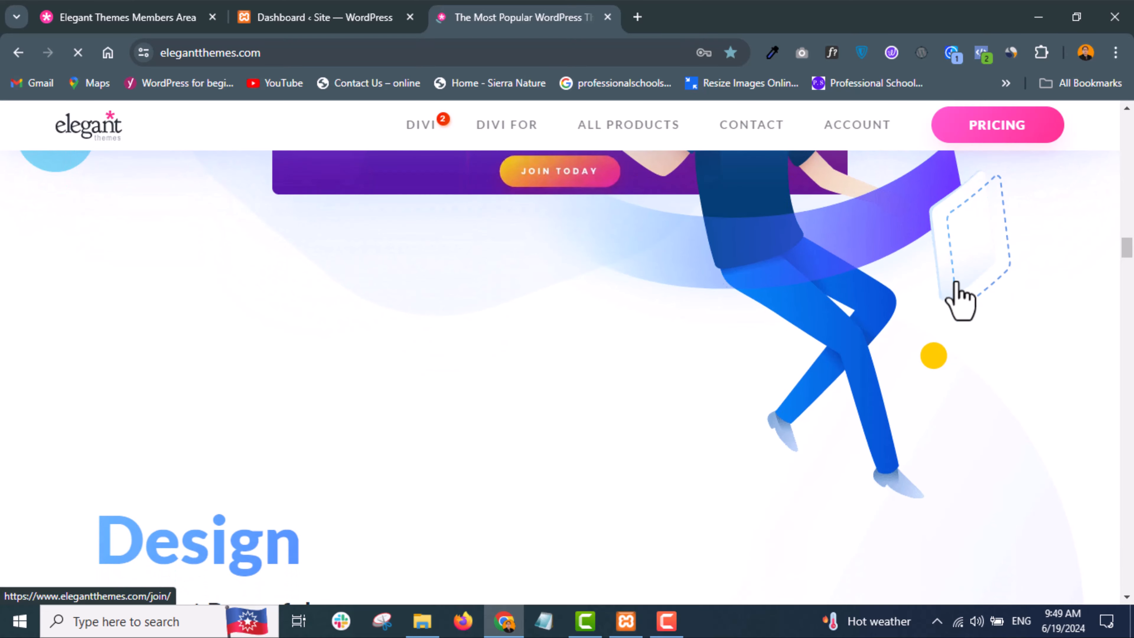
Open the Elegant Themes pricing page and examine the yearly prices of the Divi and Divi Pro plans.
scroll(959, 299, "up", 5)
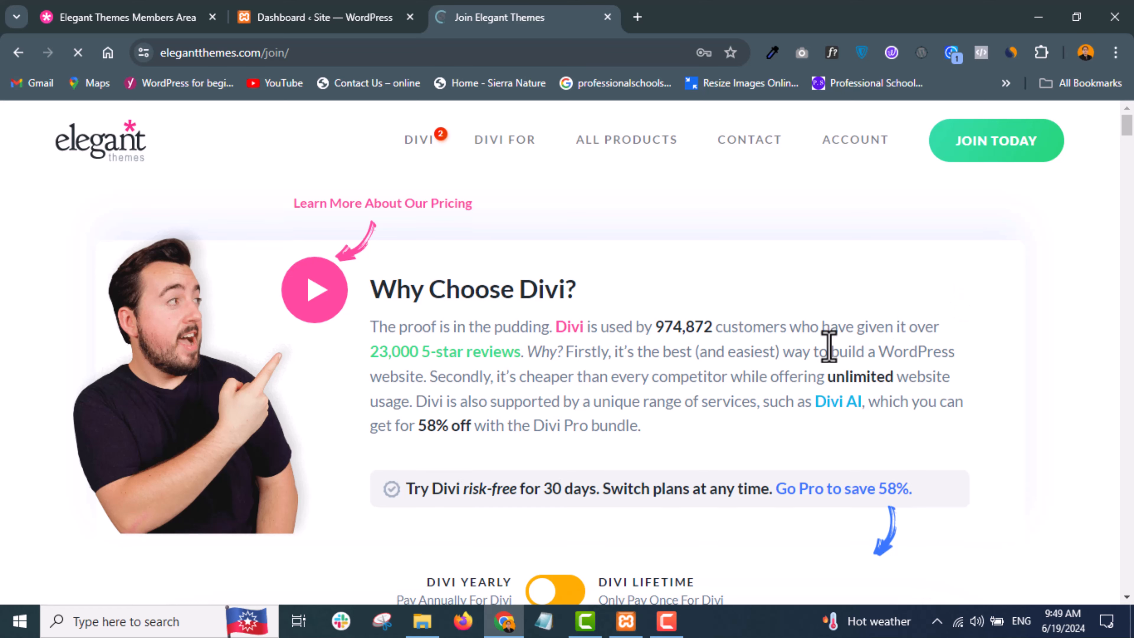
scroll(828, 348, "down", 8)
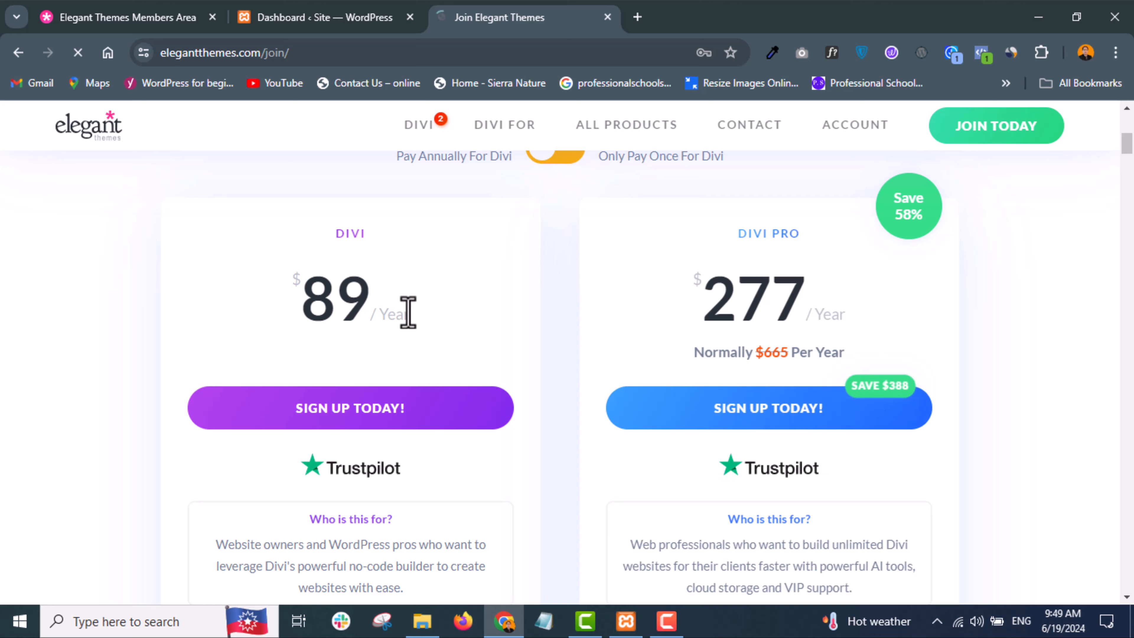
double_click(300, 305)
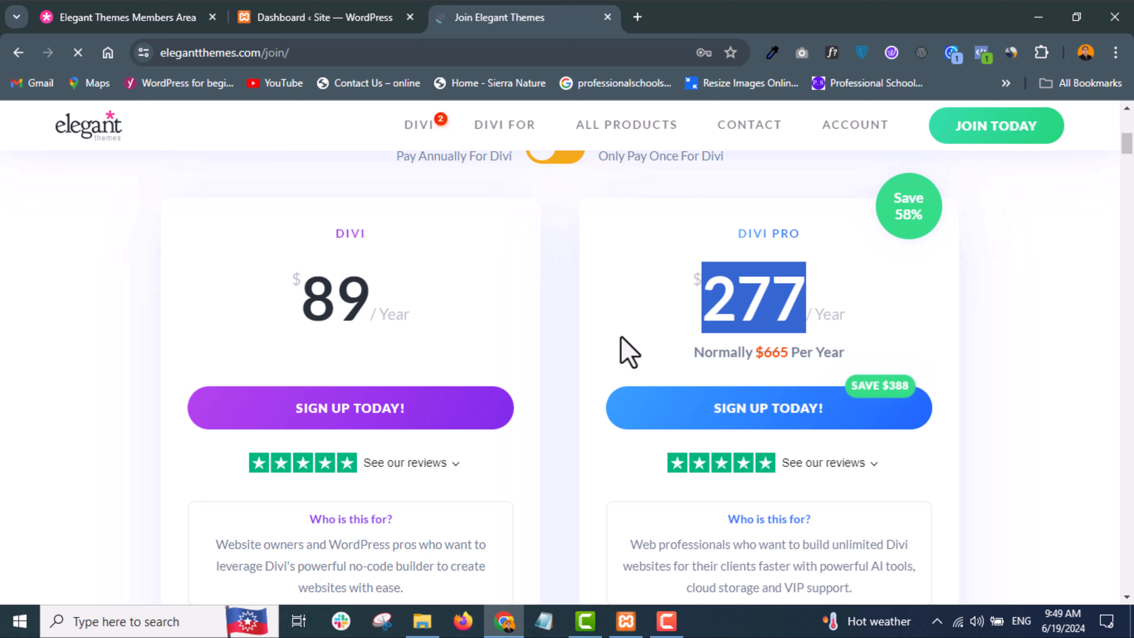
mouse_move(643, 277)
left_mouse_down()
mouse_move(694, 268)
mouse_move(710, 245)
left_mouse_up()
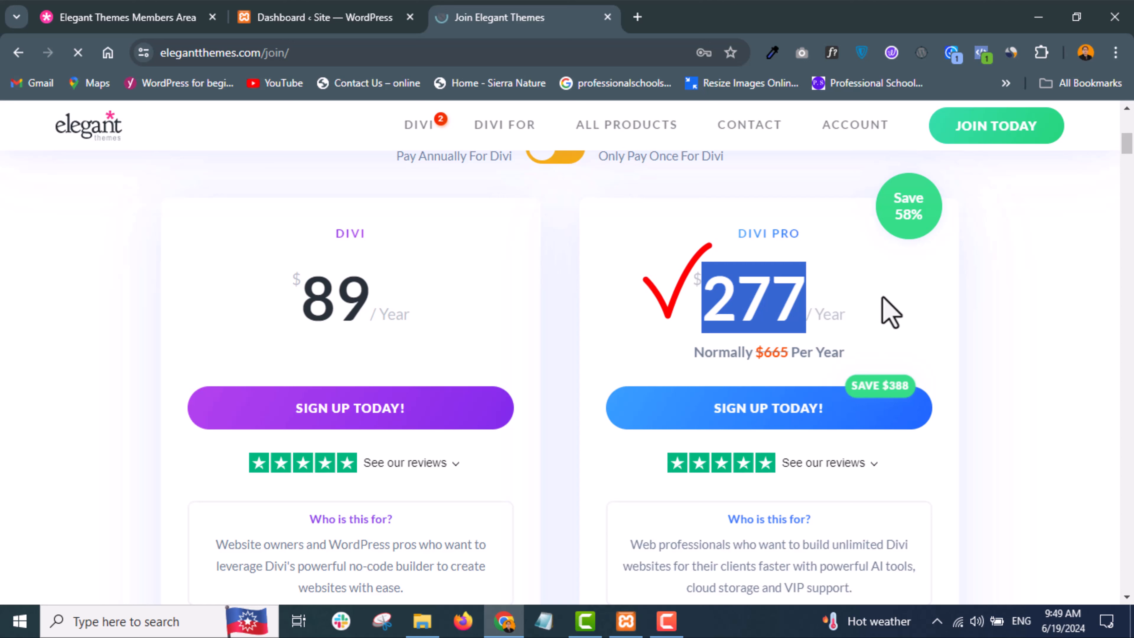
left_click(936, 306)
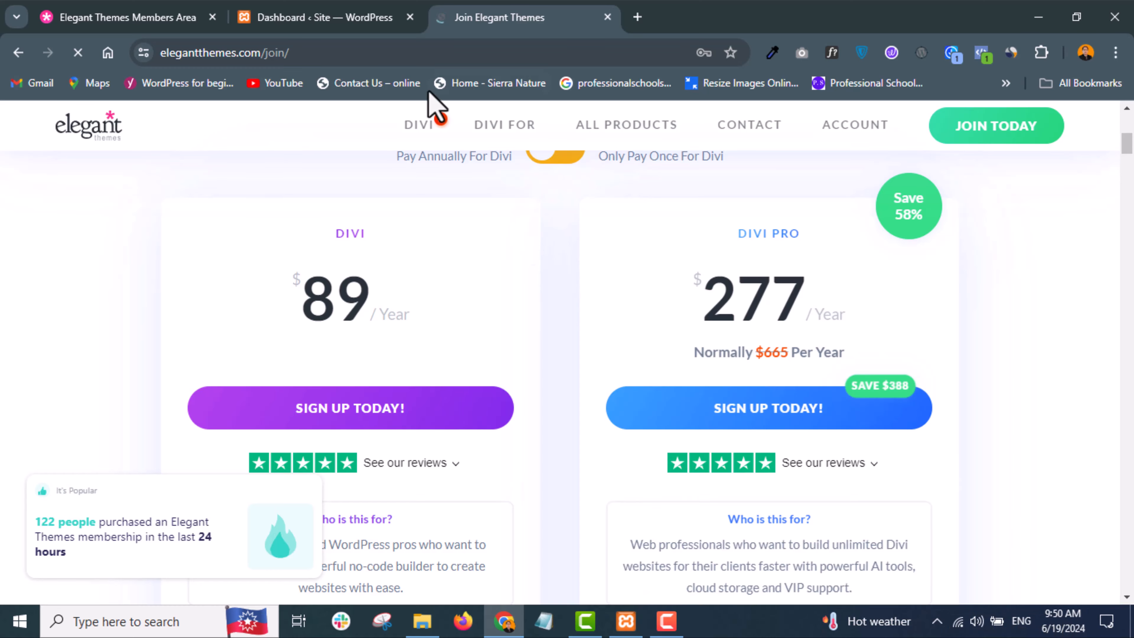
mouse_move(363, 53)
left_click(337, 23)
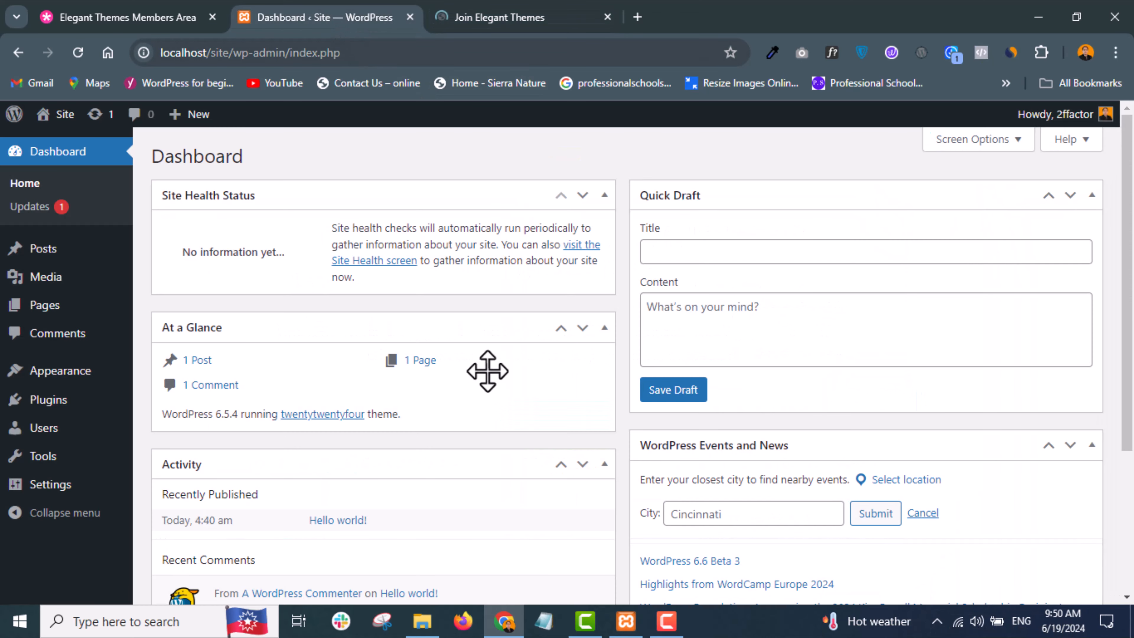
left_click(665, 621)
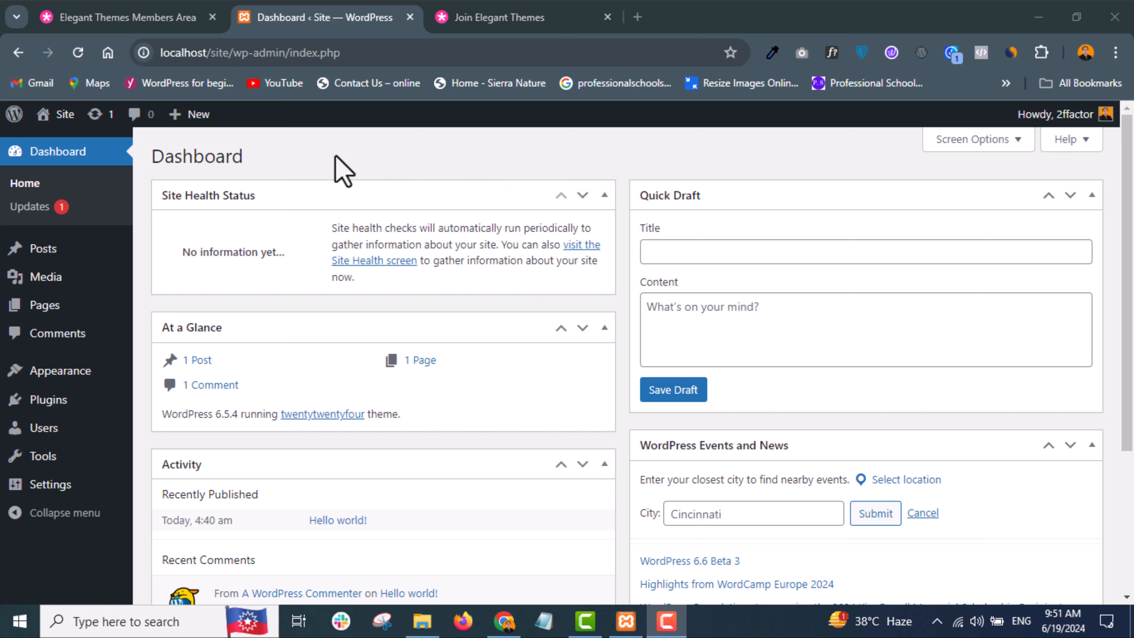
Dismiss the 30-day risk-free offer on the Elegant Themes pricing page and return to the Members Area downloads.
left_click(471, 17)
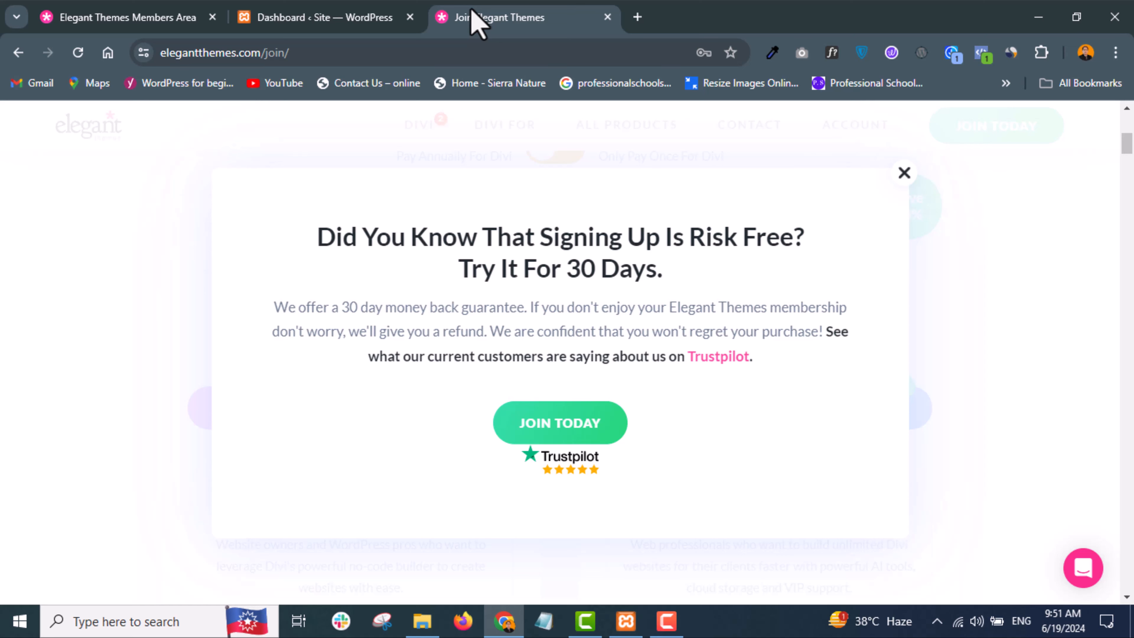
left_click(903, 174)
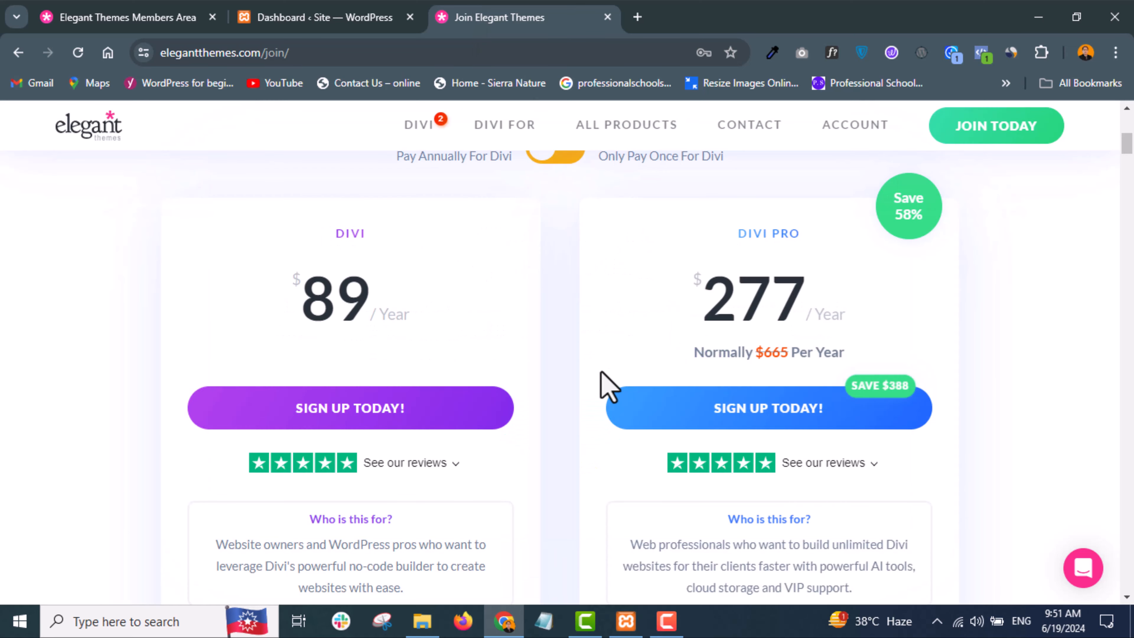
left_click(145, 20)
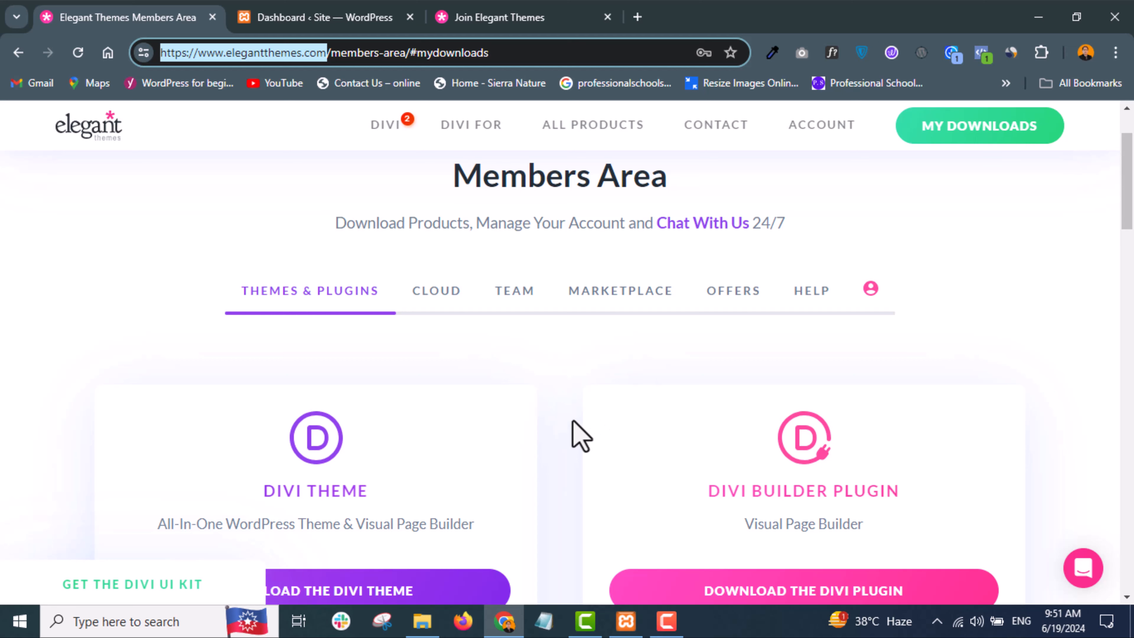
Examine the Divi Theme and Divi Builder Plugin download options in the Members Area.
scroll(578, 436, "down", 4)
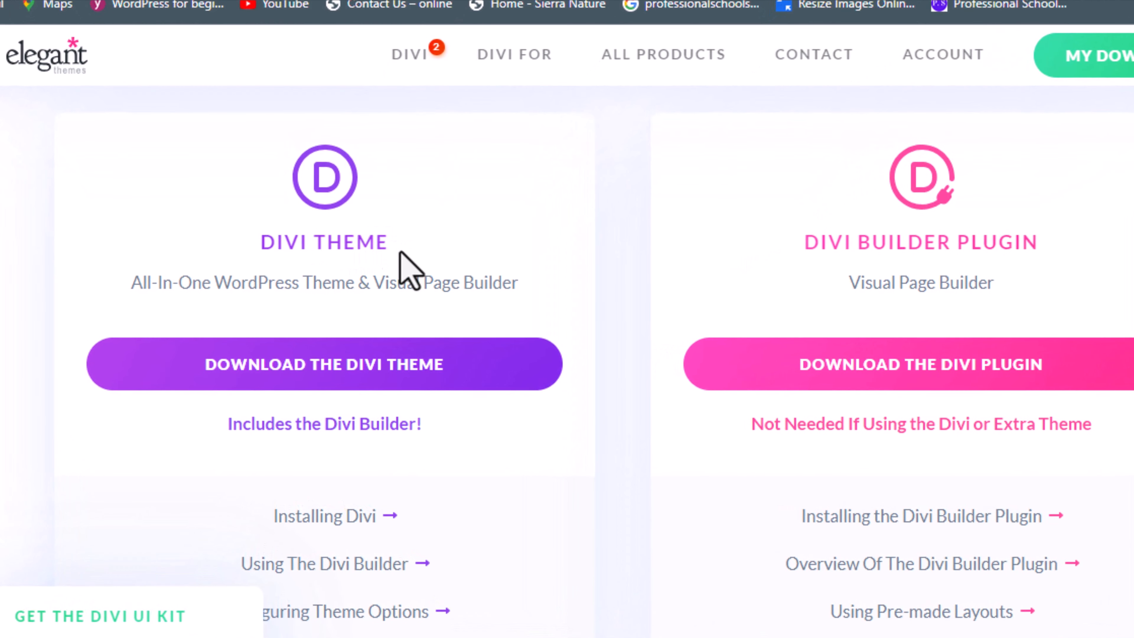
left_click_drag(400, 250, 261, 240)
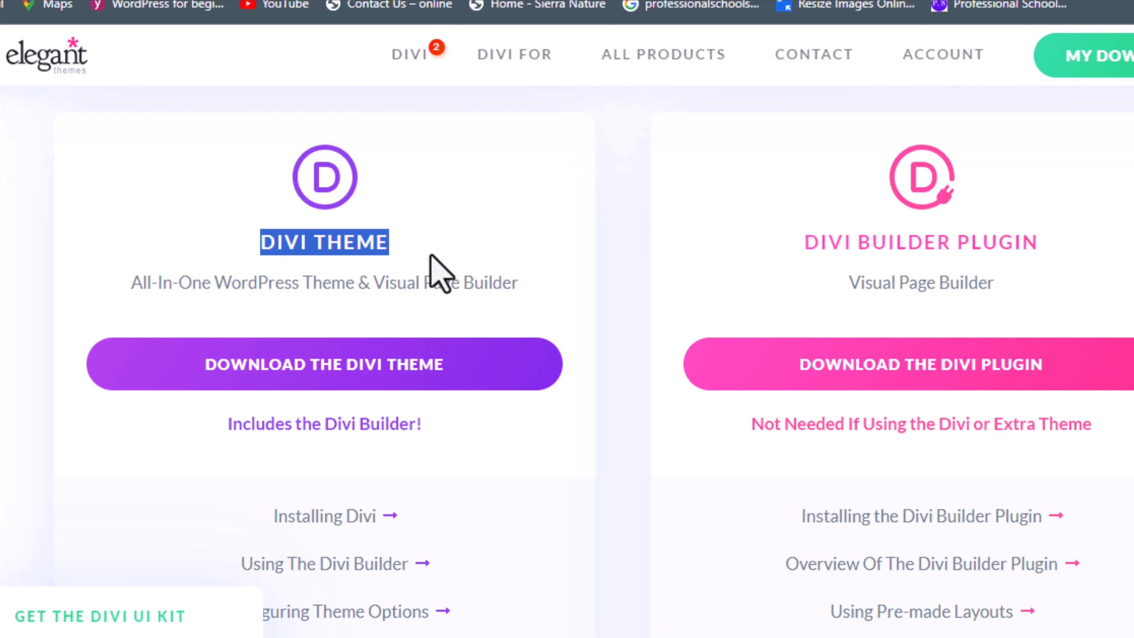
left_click(417, 226)
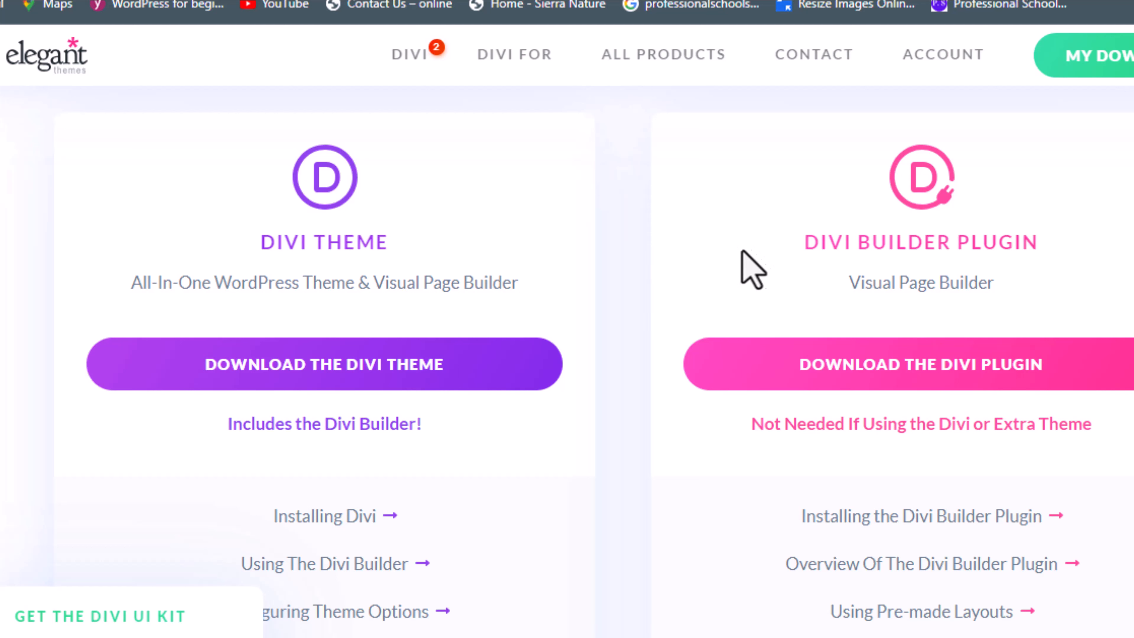
left_click_drag(802, 243, 1032, 259)
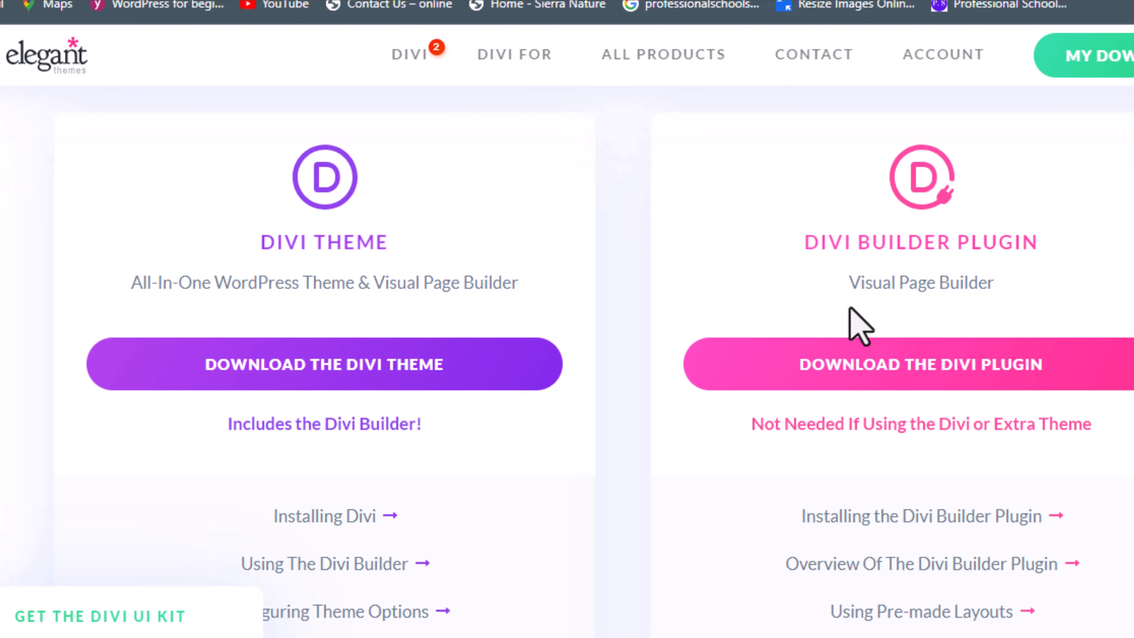
left_click_drag(795, 250, 1028, 265)
left_click(693, 289)
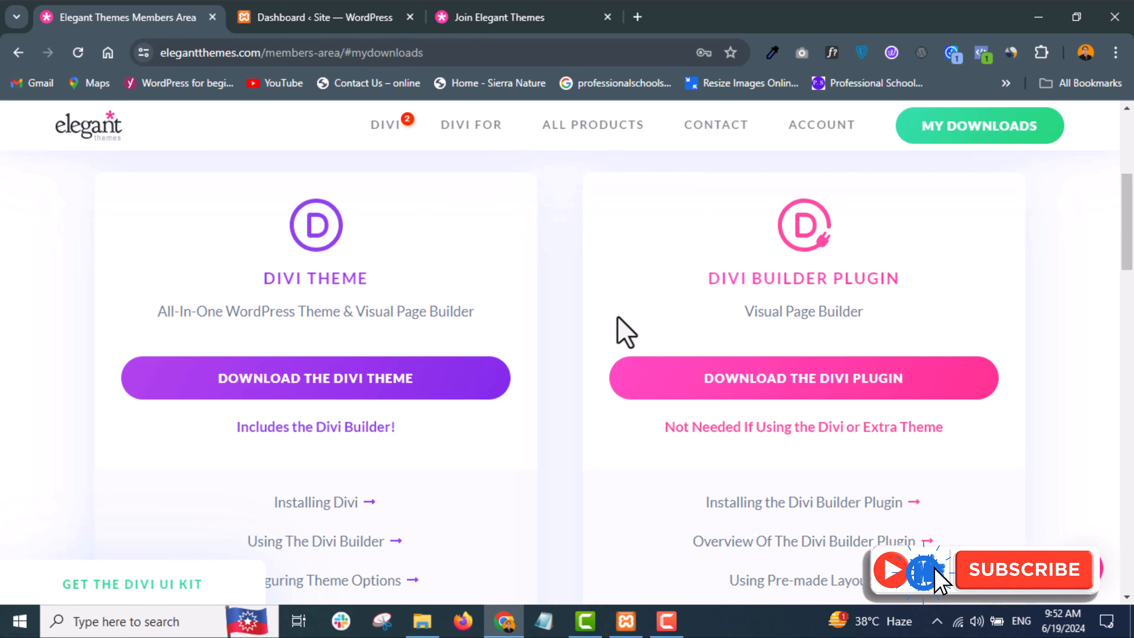
Examine the Extra magazine theme alongside the Bloom and Monarch plugin downloads further down the Members Area.
scroll(626, 333, "down", 6)
scroll(625, 333, "down", 5)
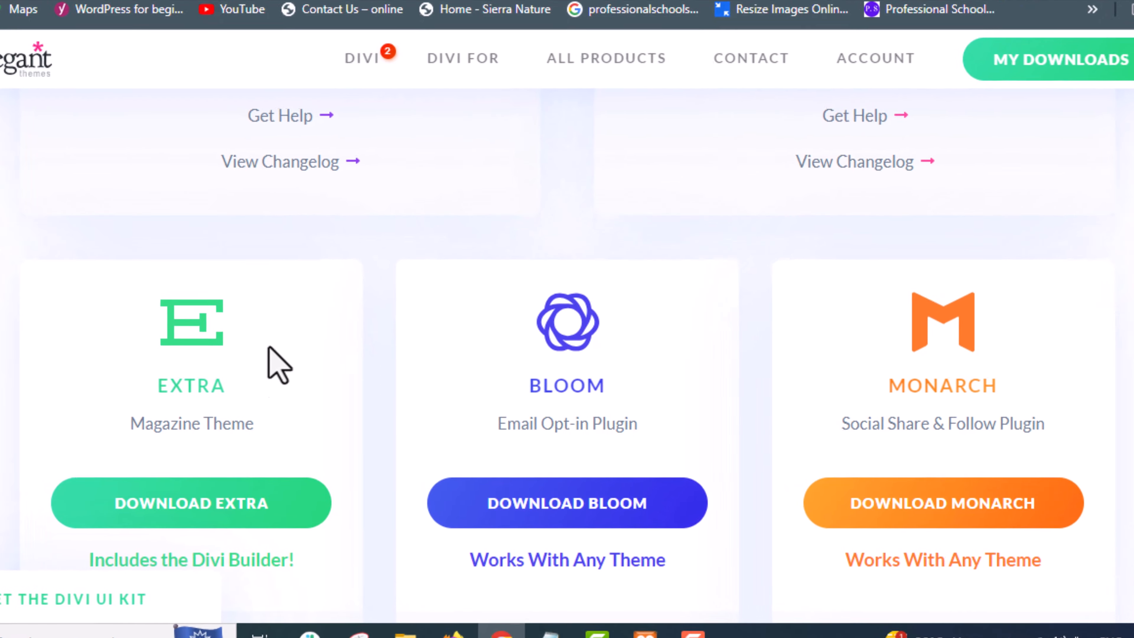
left_click_drag(248, 388, 144, 392)
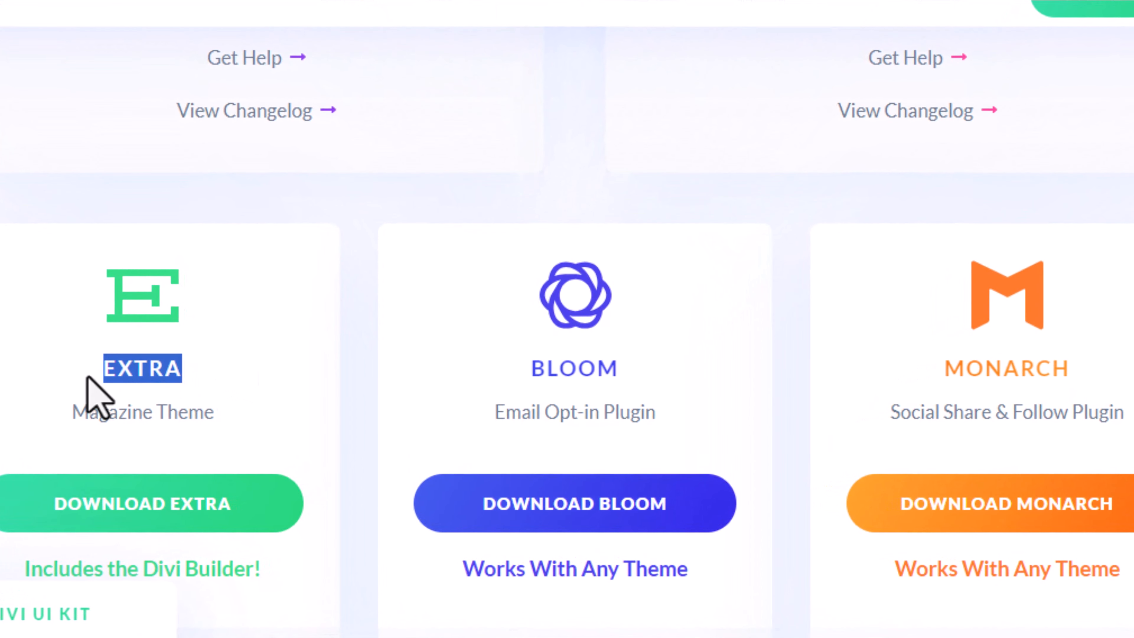
scroll(259, 390, "down", 3)
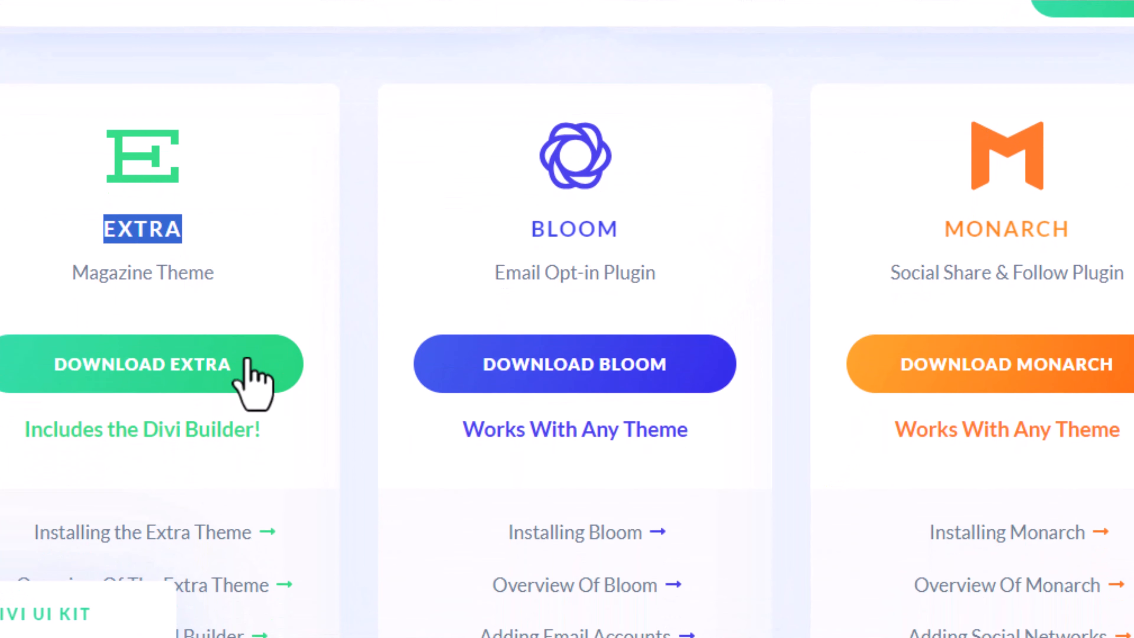
left_click_drag(225, 282, 59, 288)
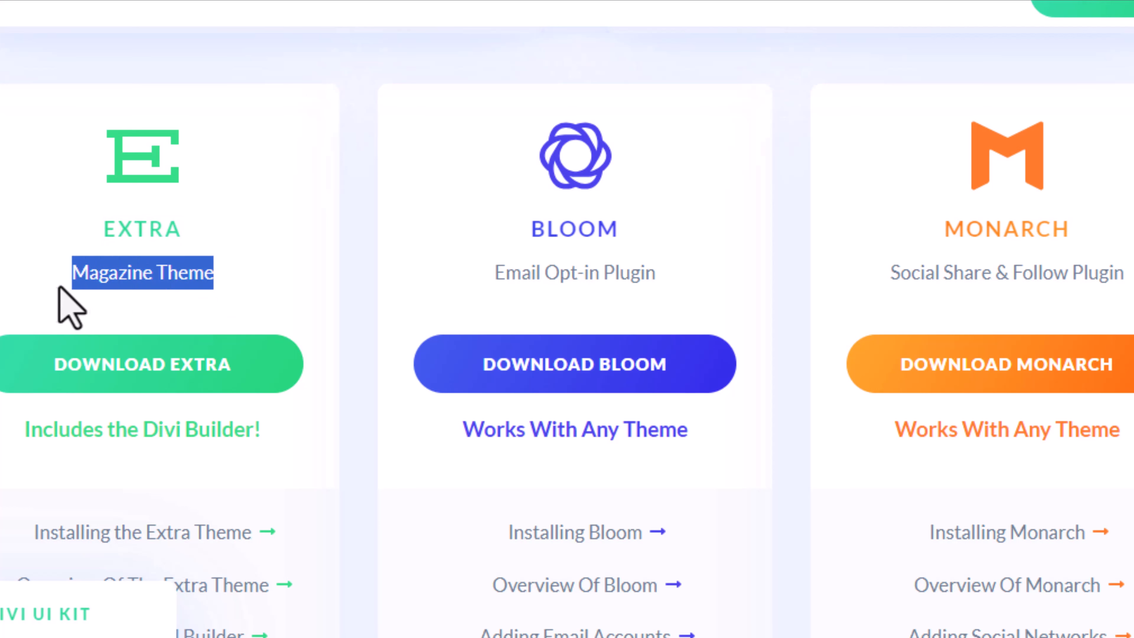
left_click(2, 289)
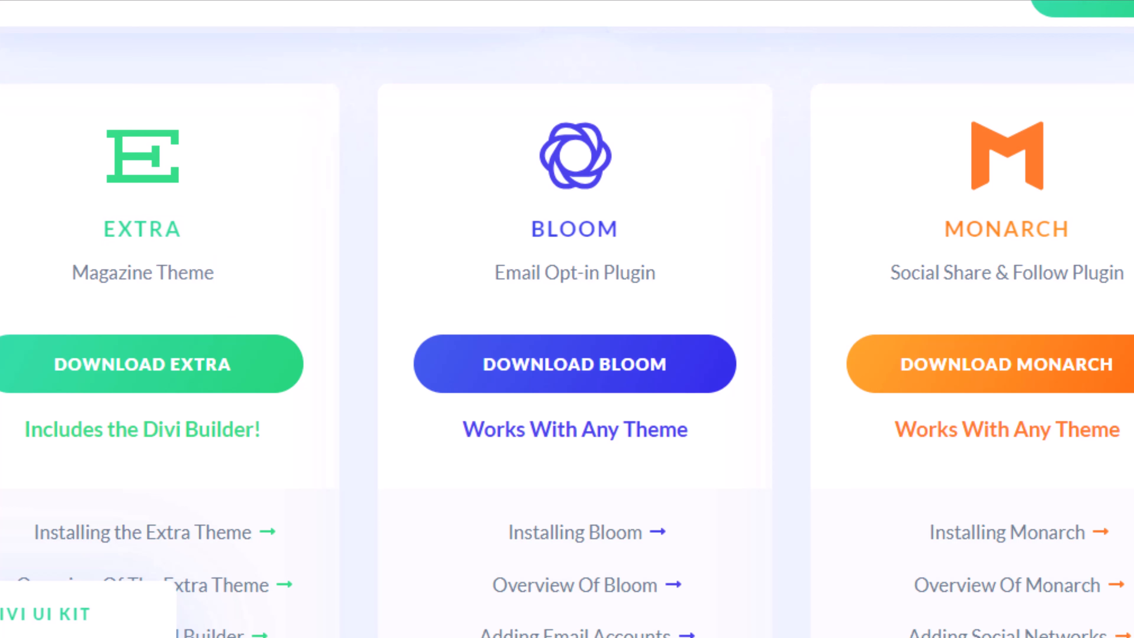
scroll(253, 304, "down", 5)
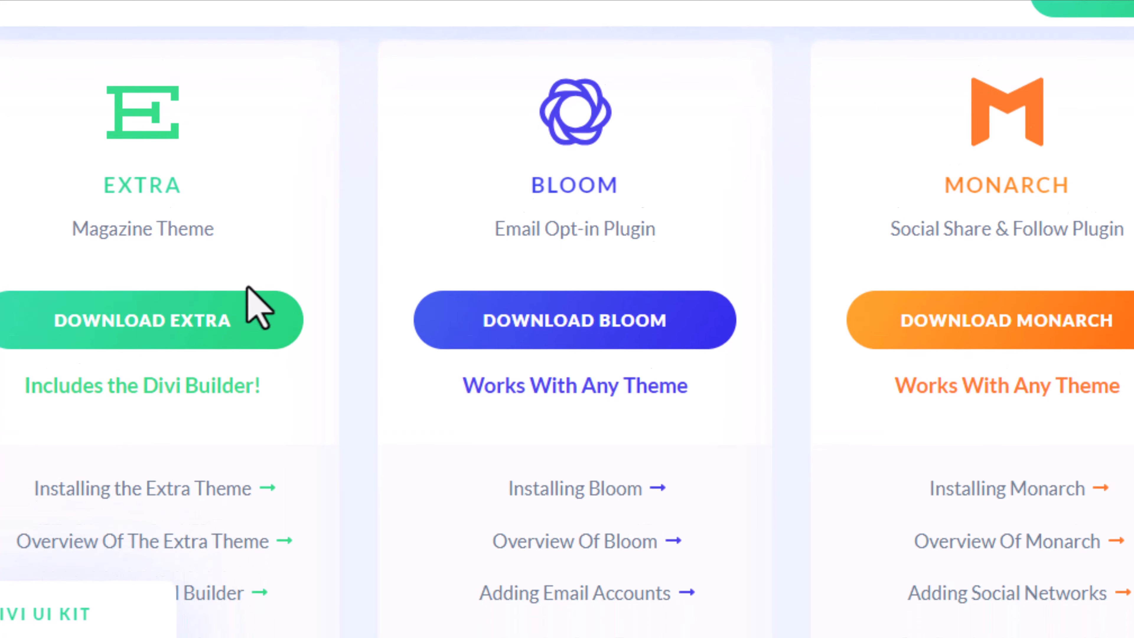
Compare the Extra magazine theme with the Divi Theme and Divi Builder Plugin downloads, including their notes on Divi Builder inclusion.
scroll(247, 290, "up", 6)
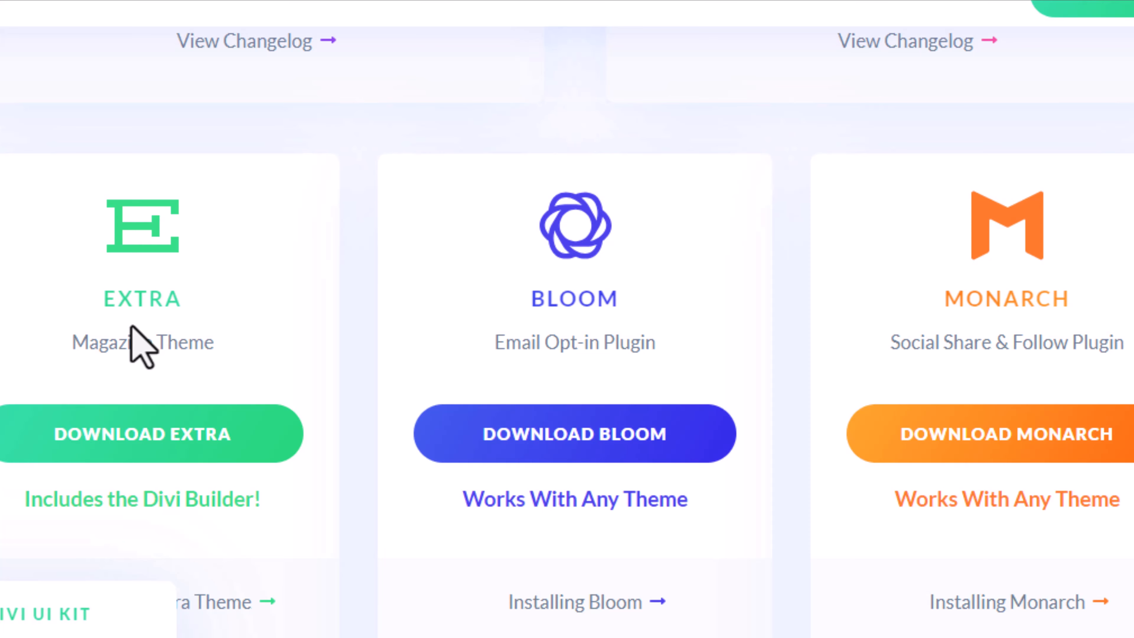
scroll(253, 309, "up", 12)
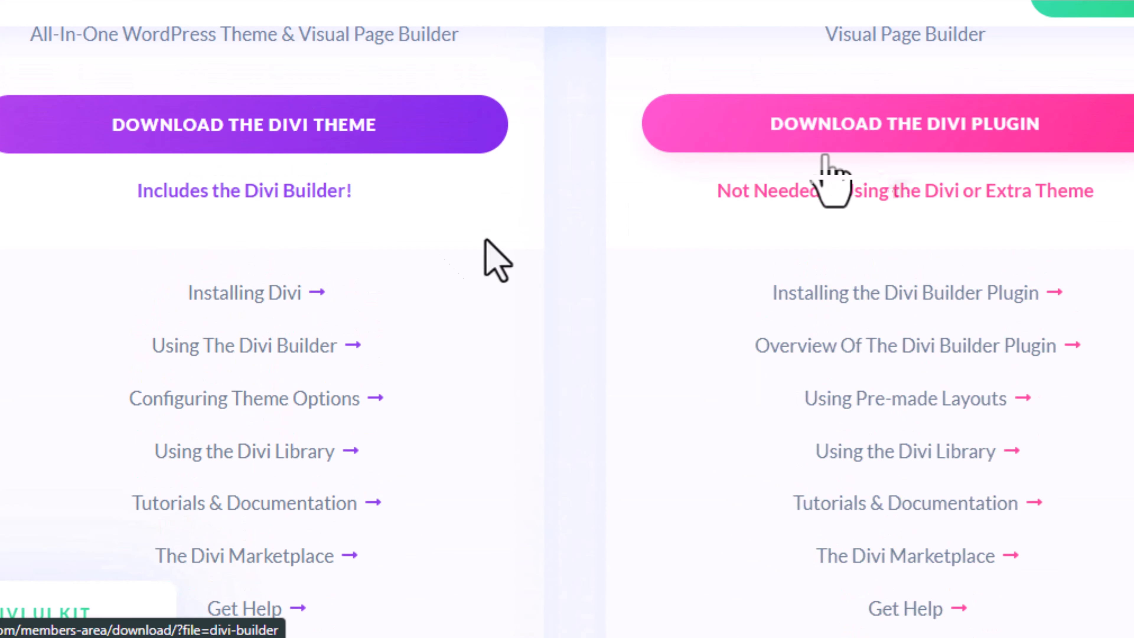
scroll(428, 268, "down", 11)
scroll(437, 280, "down", 2)
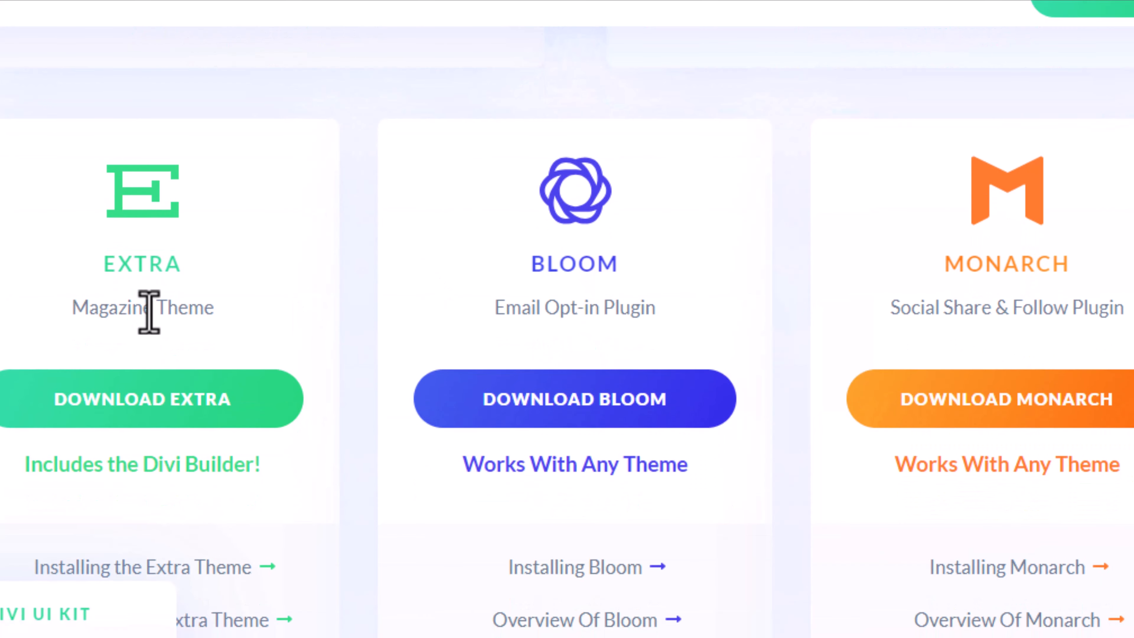
scroll(172, 307, "up", 10)
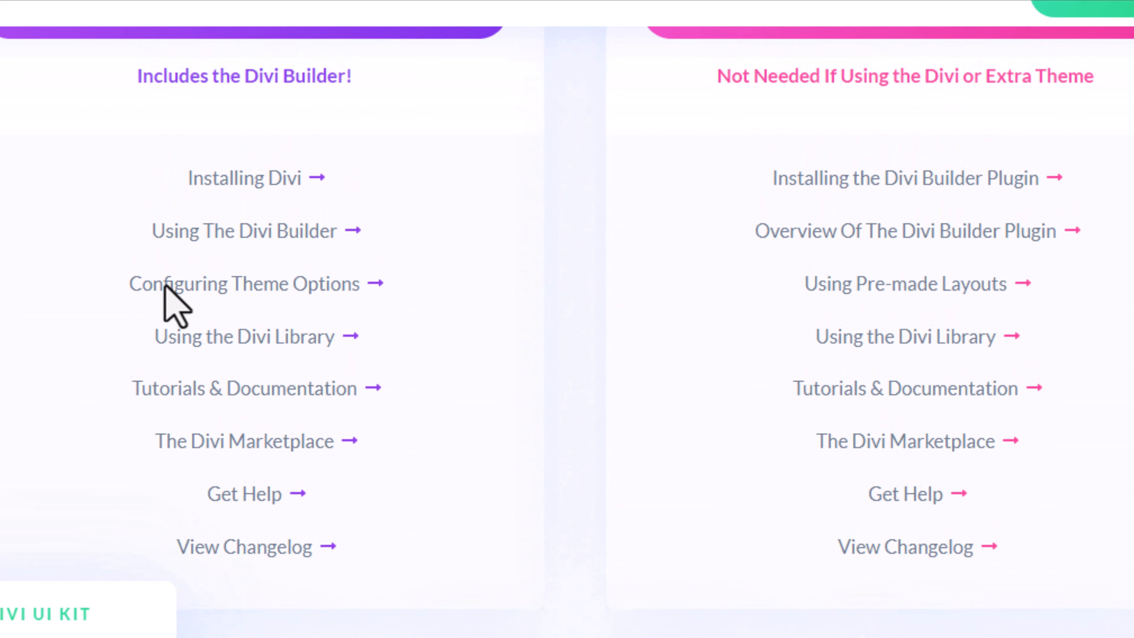
scroll(164, 286, "up", 5)
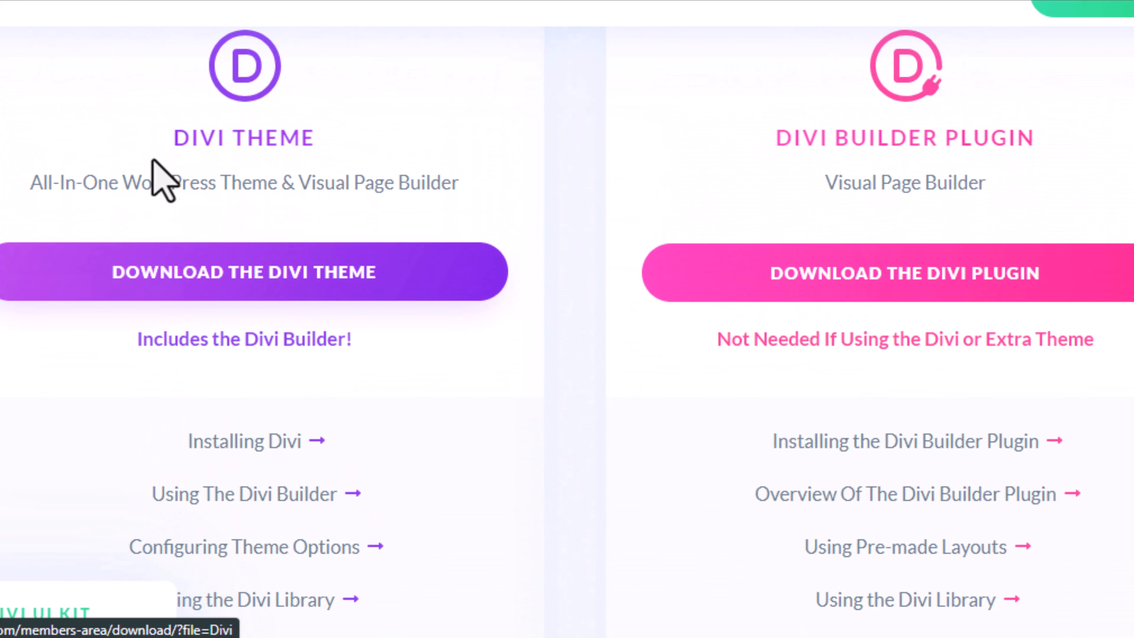
scroll(187, 223, "down", 17)
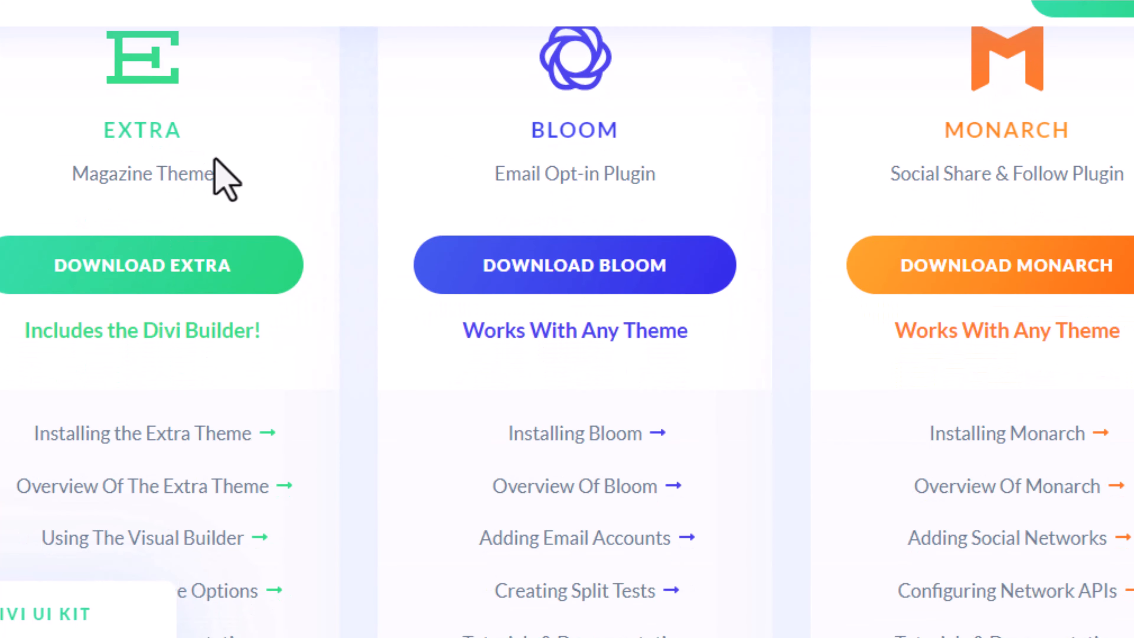
scroll(216, 165, "up", 5)
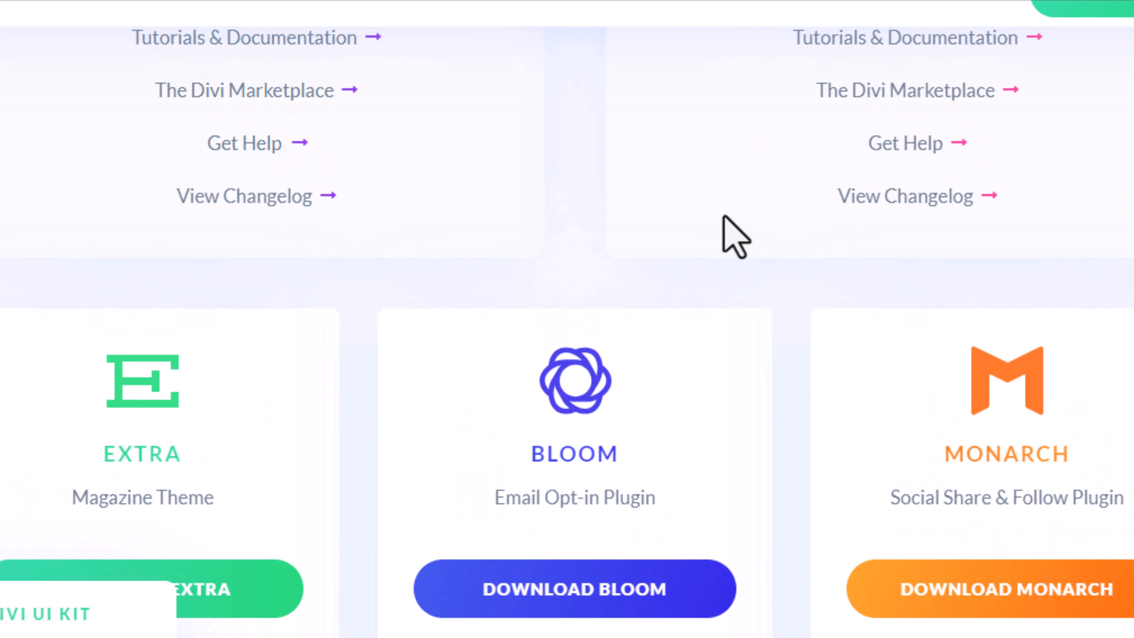
scroll(723, 223, "up", 6)
scroll(759, 201, "up", 1)
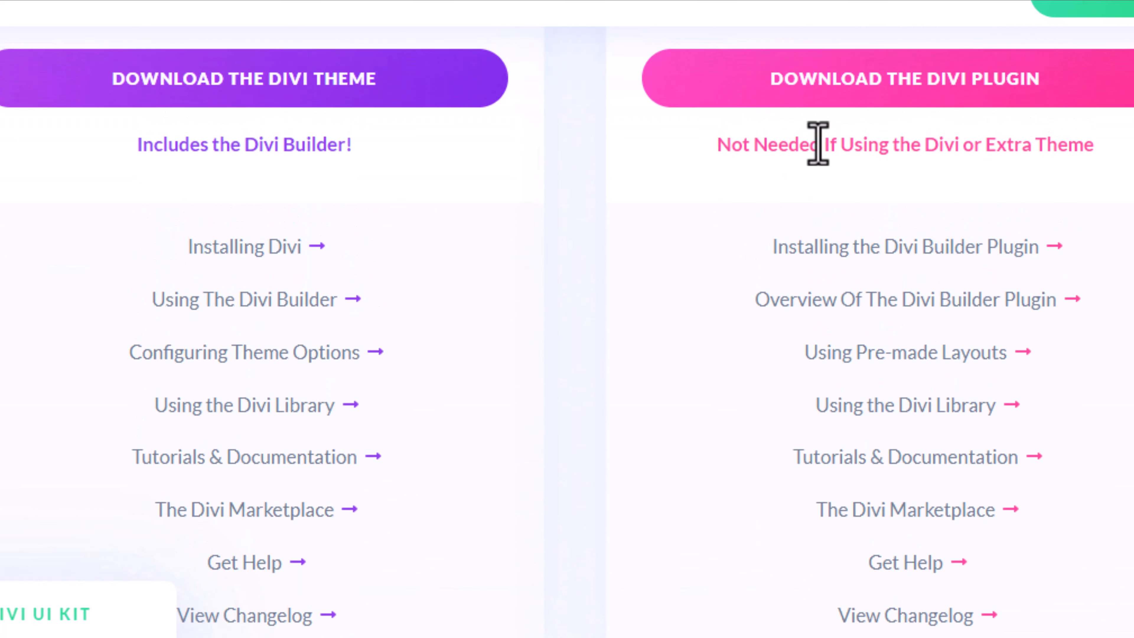
scroll(674, 263, "down", 2)
scroll(660, 271, "down", 5)
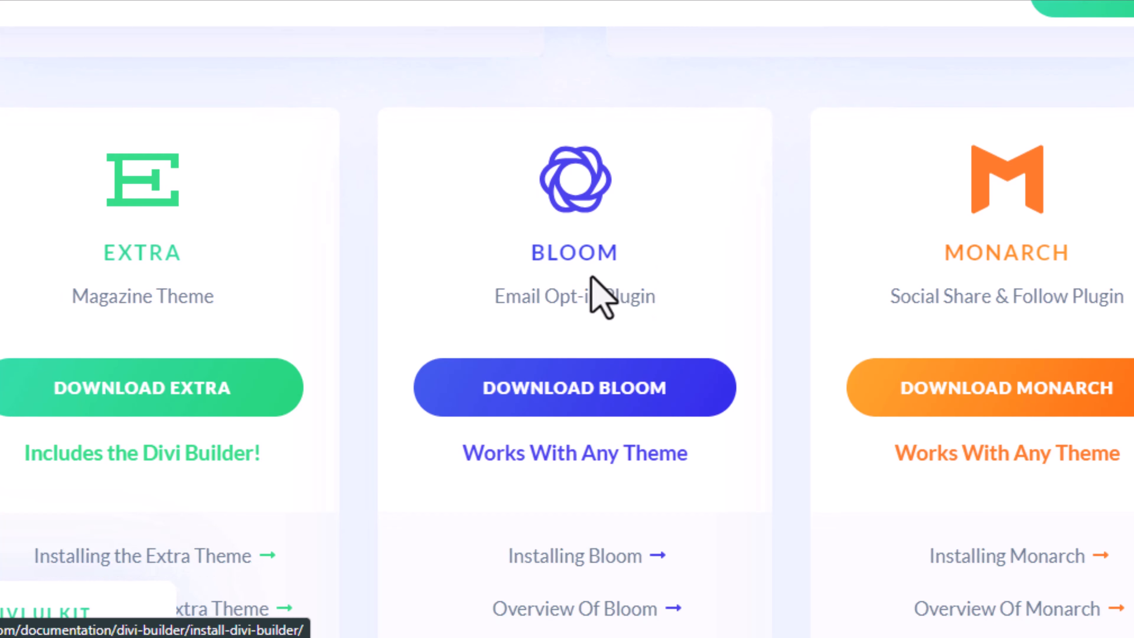
Examine the Bloom email opt-in and Monarch social share plugins, then review the product downloads from the legacy link up to Divi.
left_click_drag(623, 253, 534, 250)
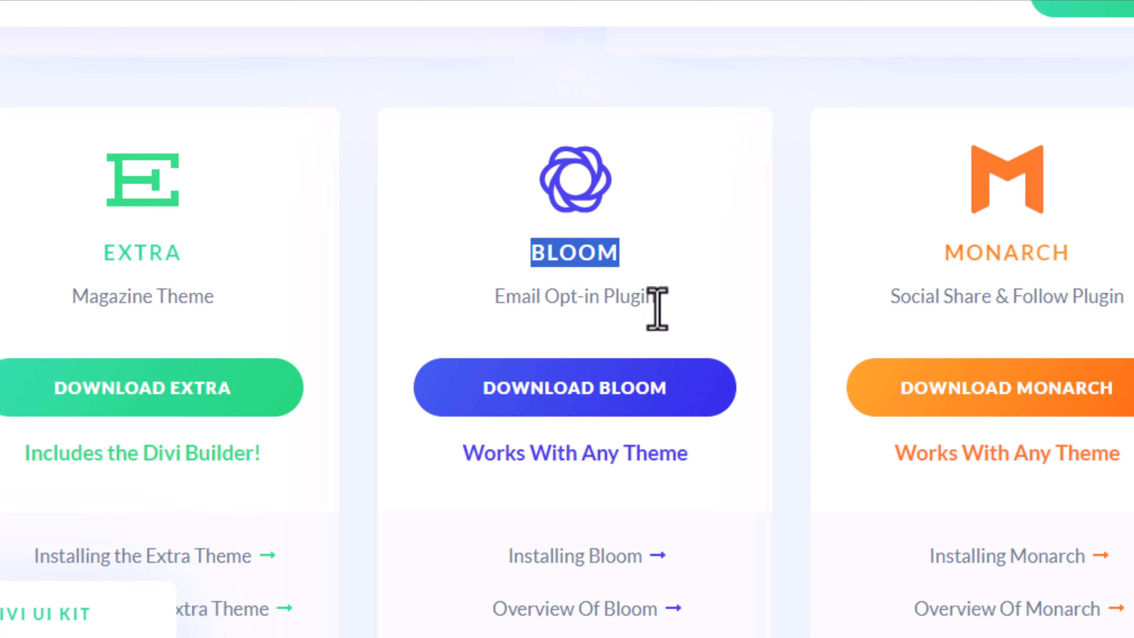
scroll(673, 303, "down", 2)
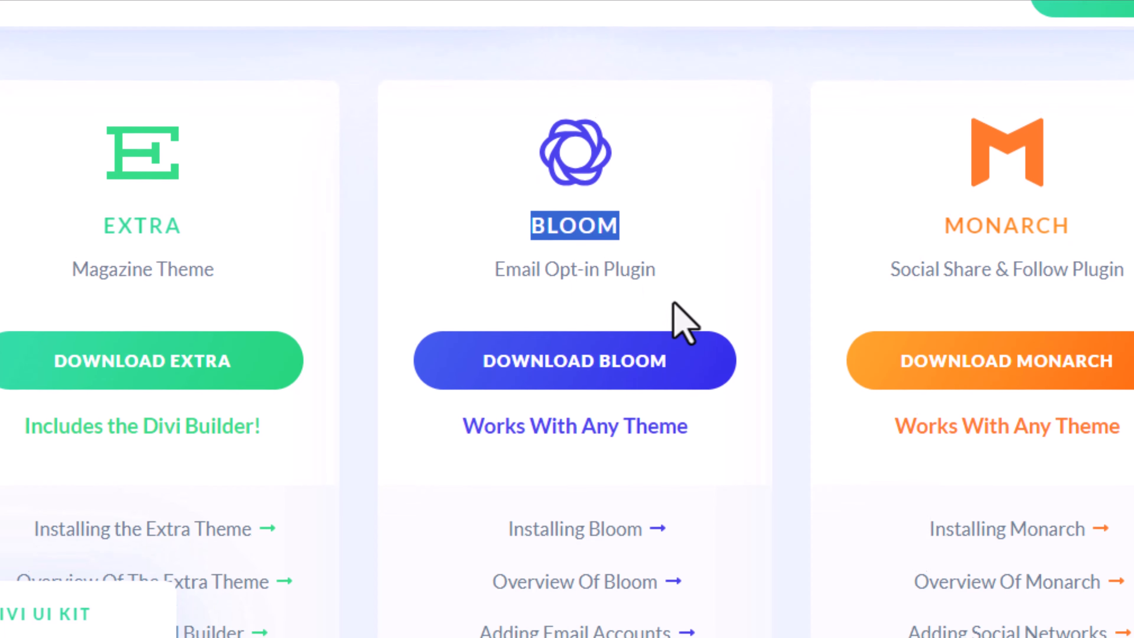
left_click_drag(656, 234, 499, 233)
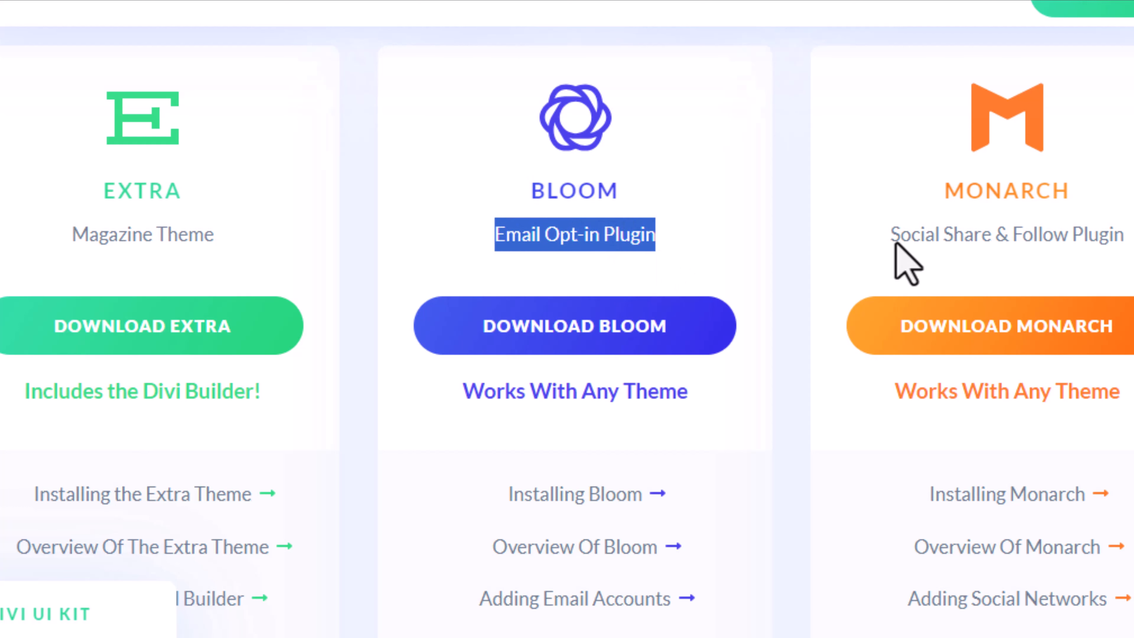
left_click_drag(1071, 191, 942, 196)
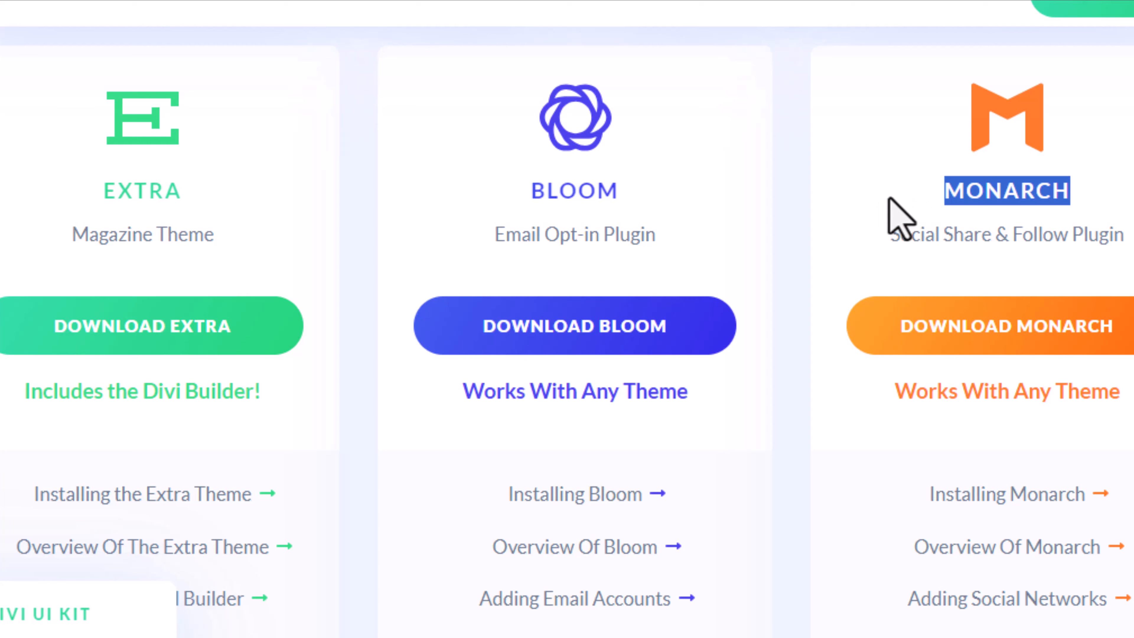
scroll(873, 281, "down", 5)
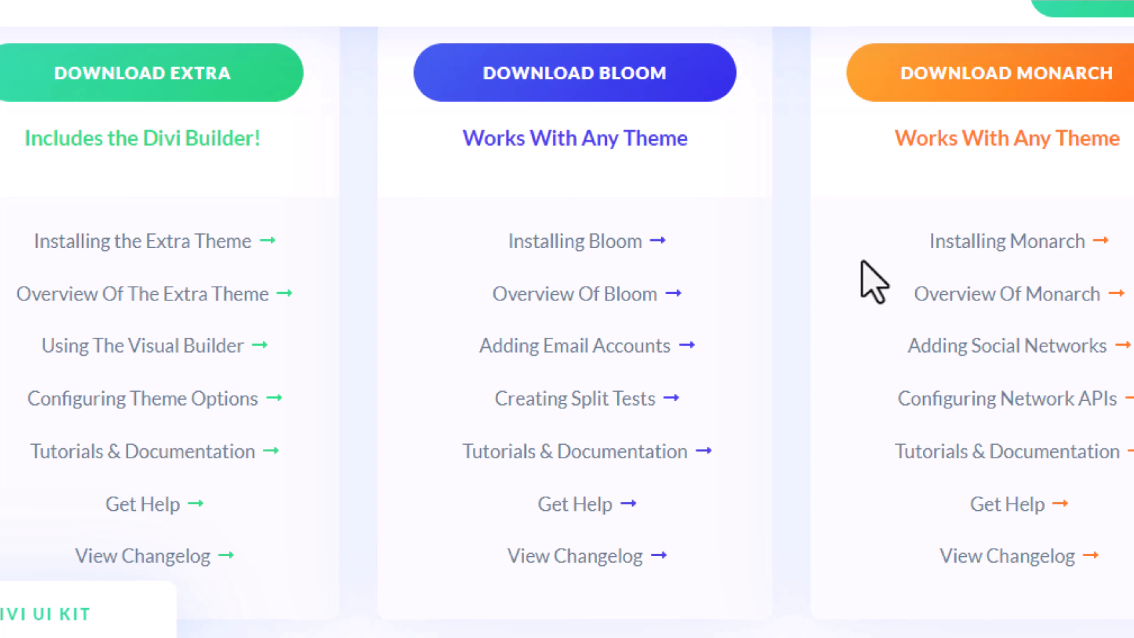
scroll(810, 329, "down", 8)
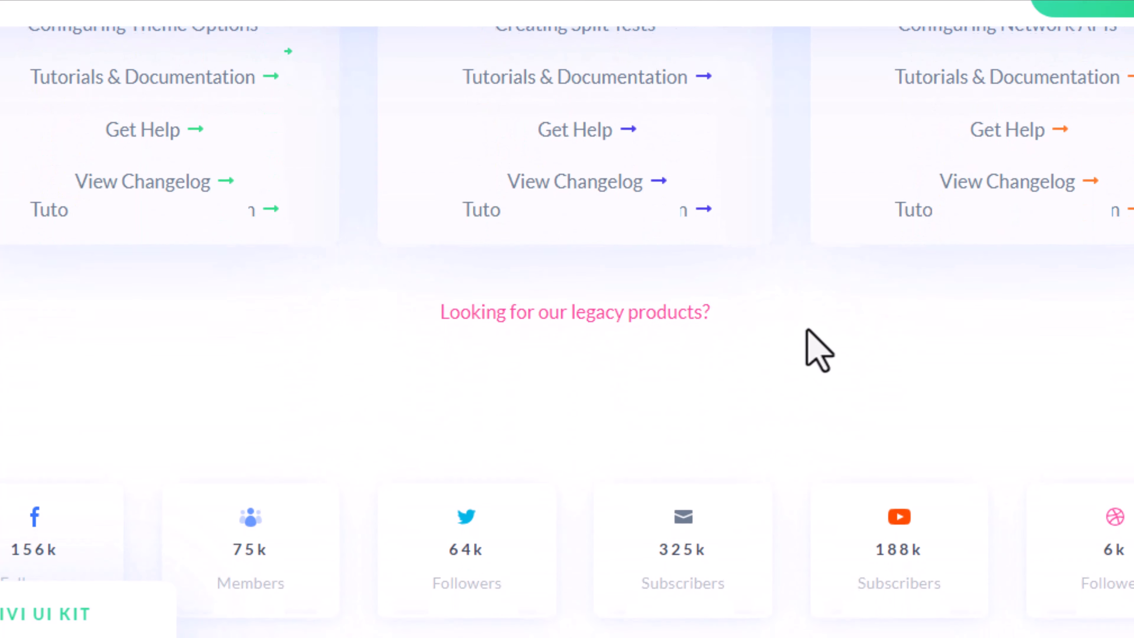
scroll(817, 350, "down", 3)
scroll(816, 349, "up", 12)
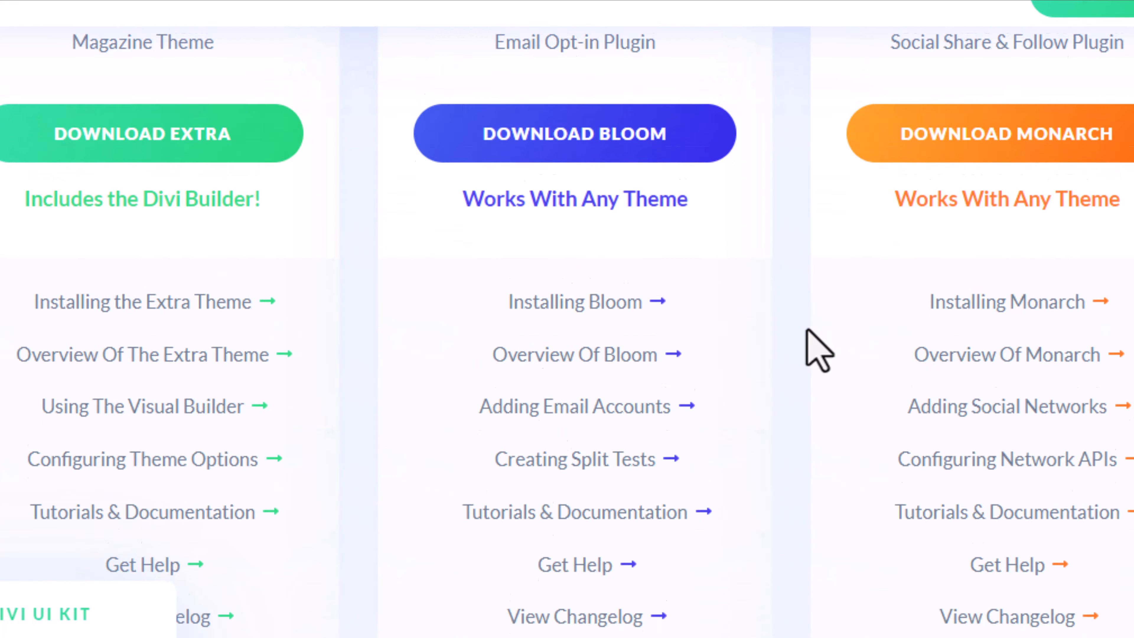
scroll(817, 349, "up", 7)
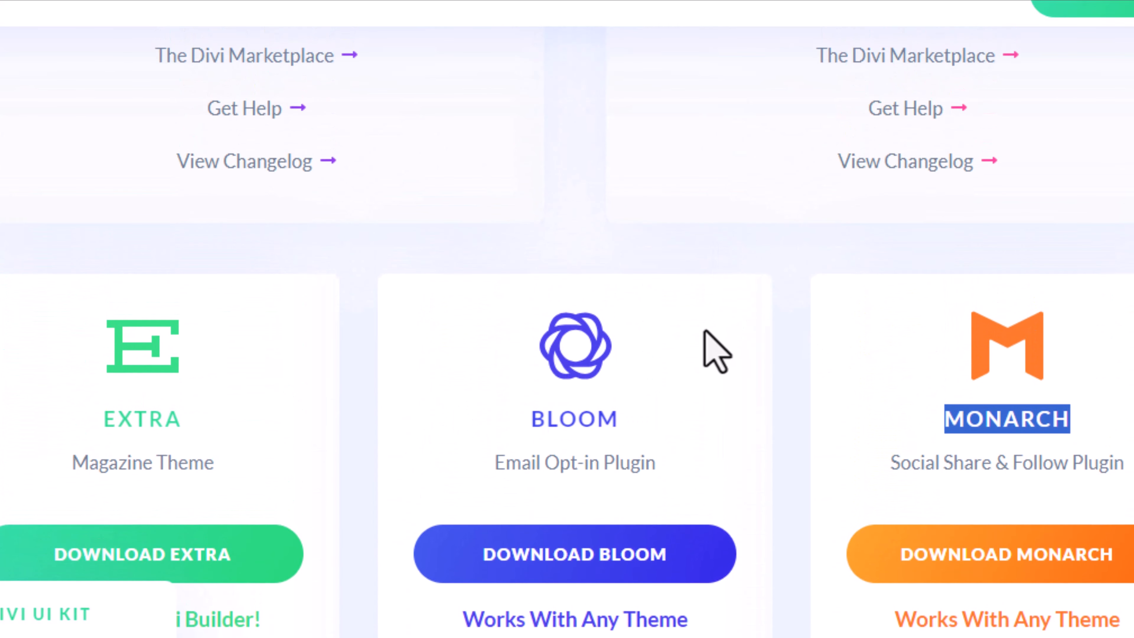
scroll(716, 350, "up", 8)
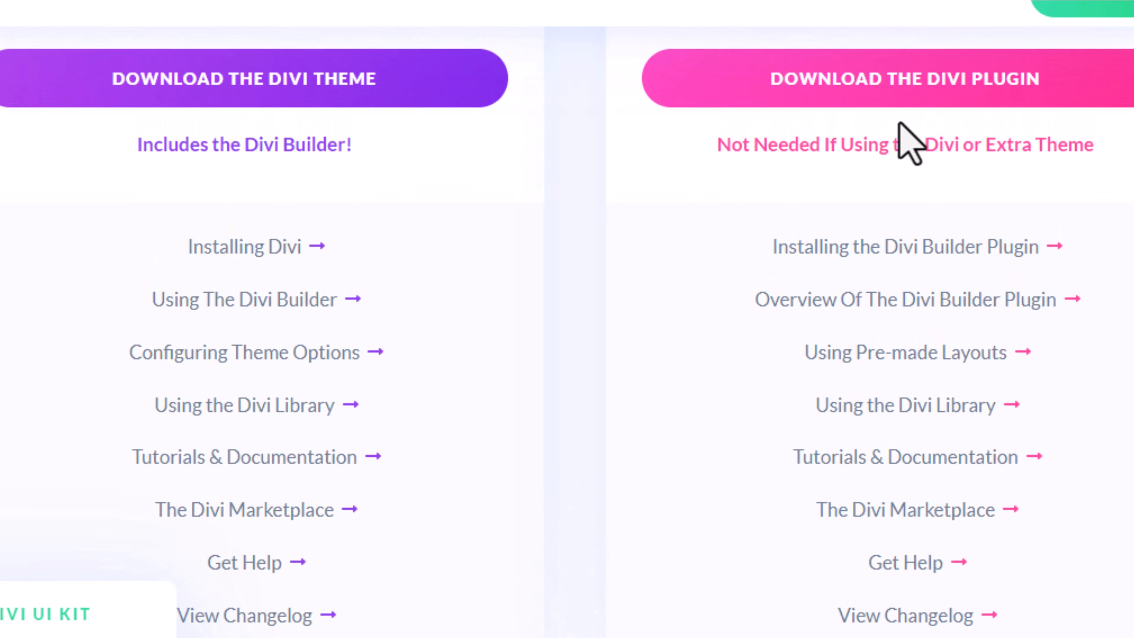
scroll(650, 241, "down", 9)
scroll(648, 234, "down", 1)
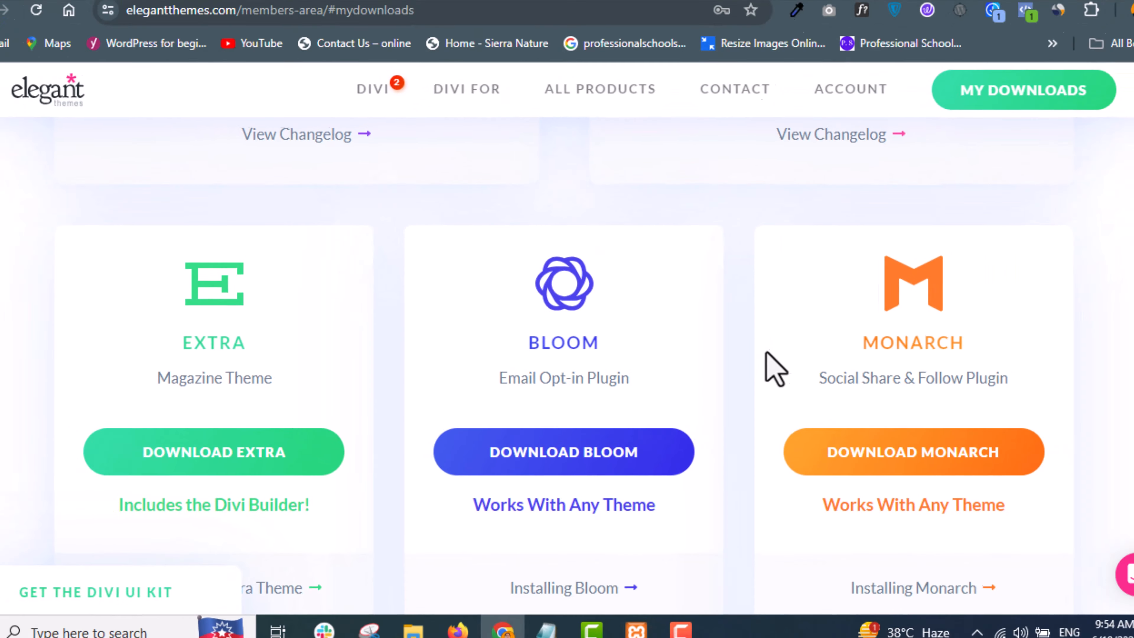
Download the Divi theme package from the Members Area and check its download progress.
scroll(675, 370, "up", 3)
scroll(681, 384, "up", 5)
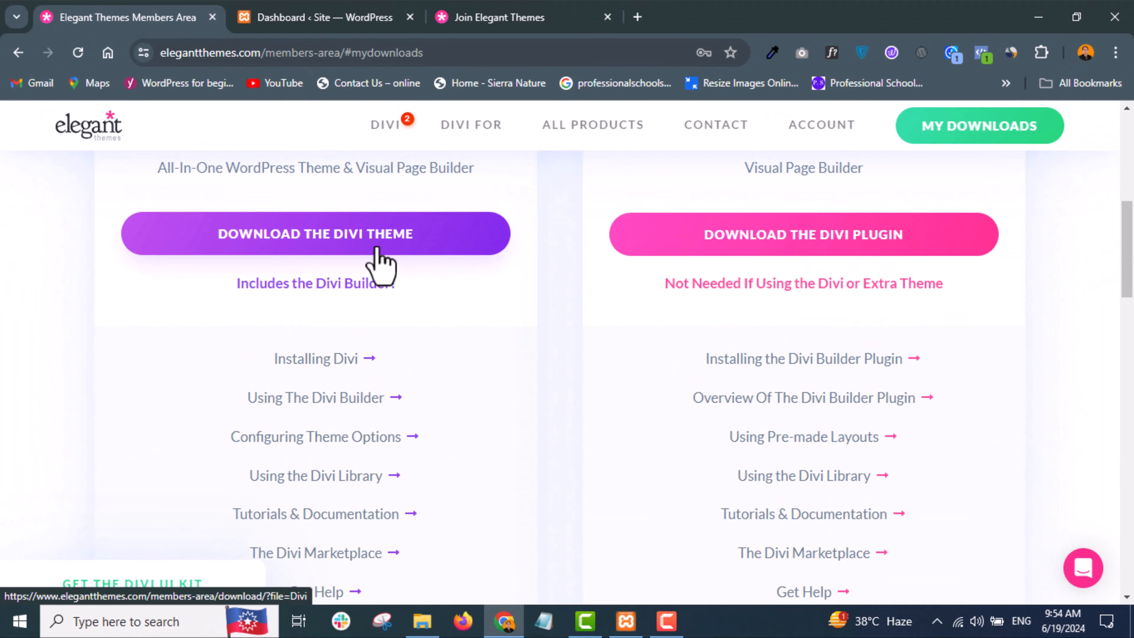
left_click(347, 257)
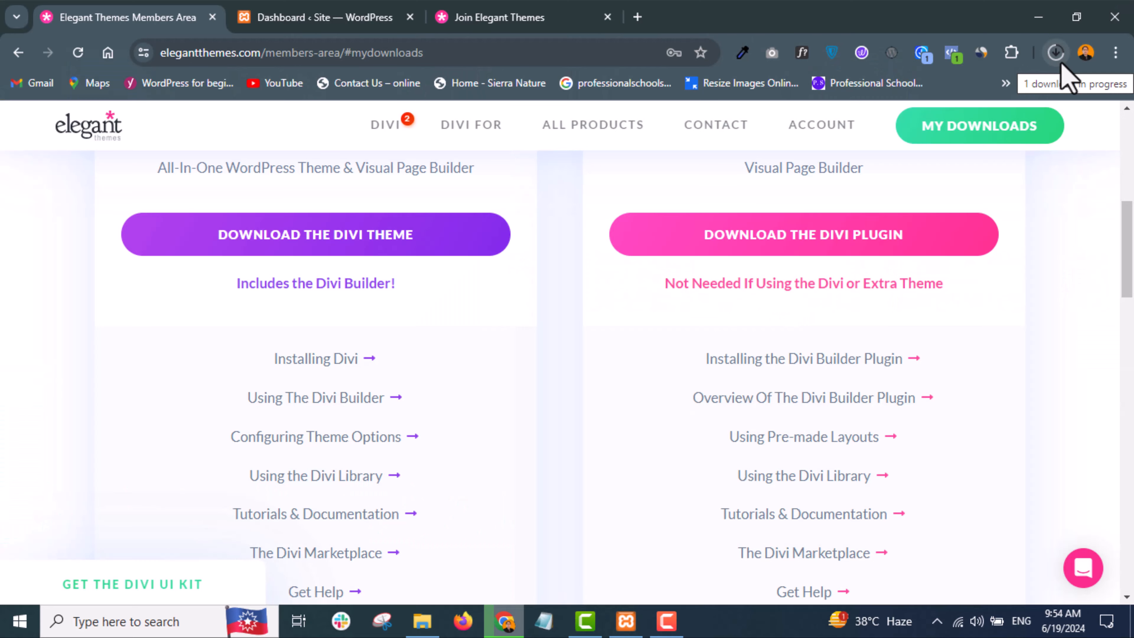
left_click(1061, 64)
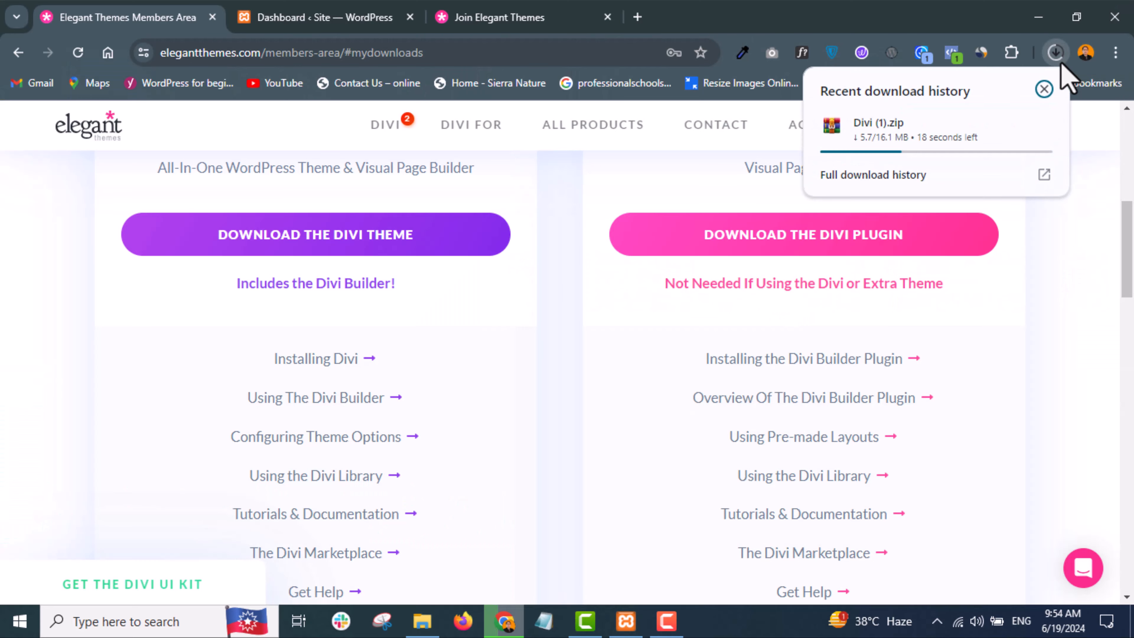
left_click(1073, 248)
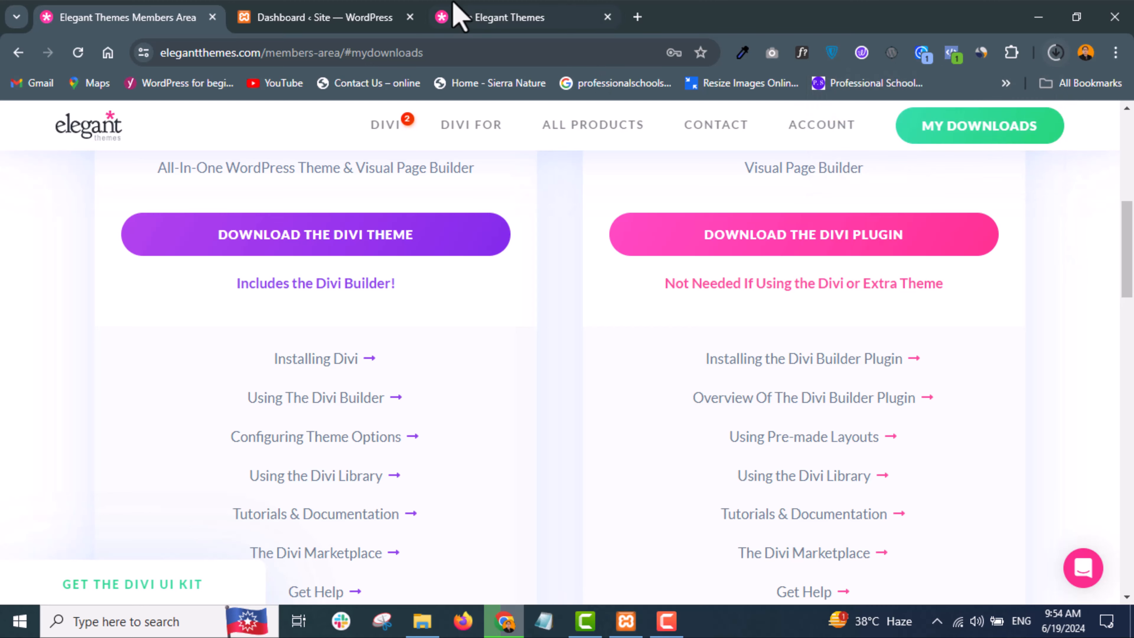
Switch to the local WordPress site's dashboard and open the page for adding a new theme.
left_click(363, 23)
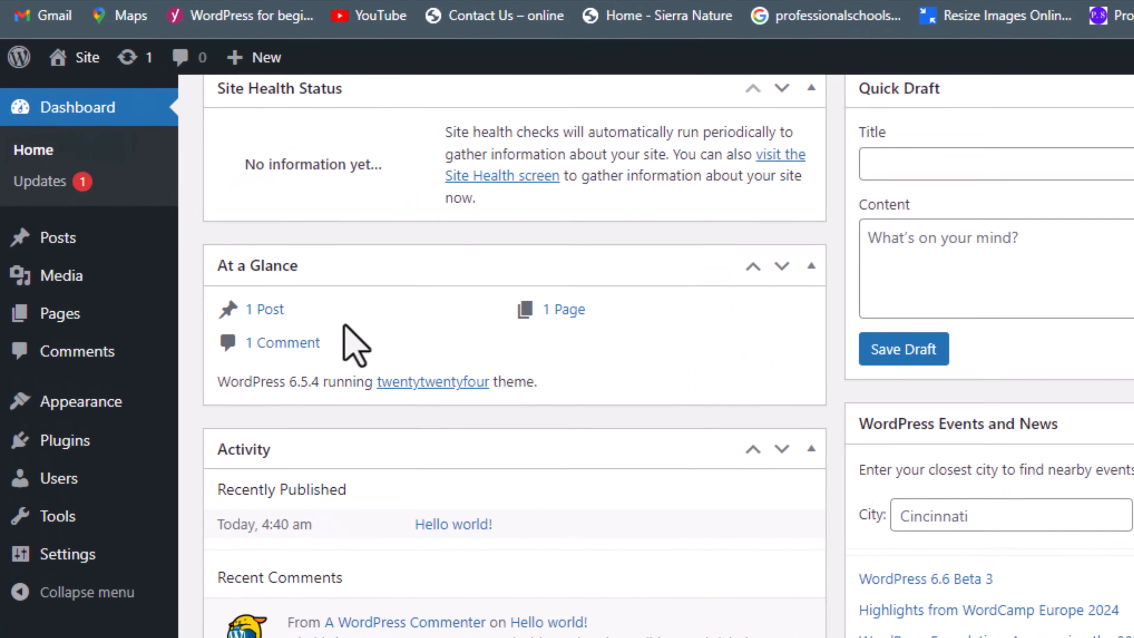
mouse_move(81, 373)
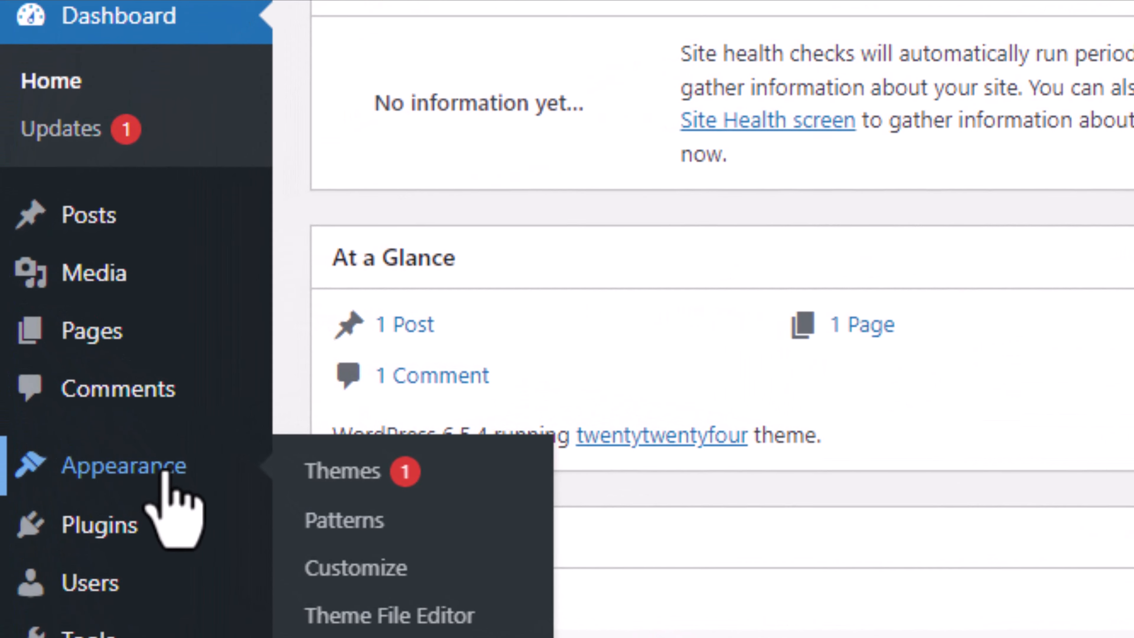
left_click(342, 480)
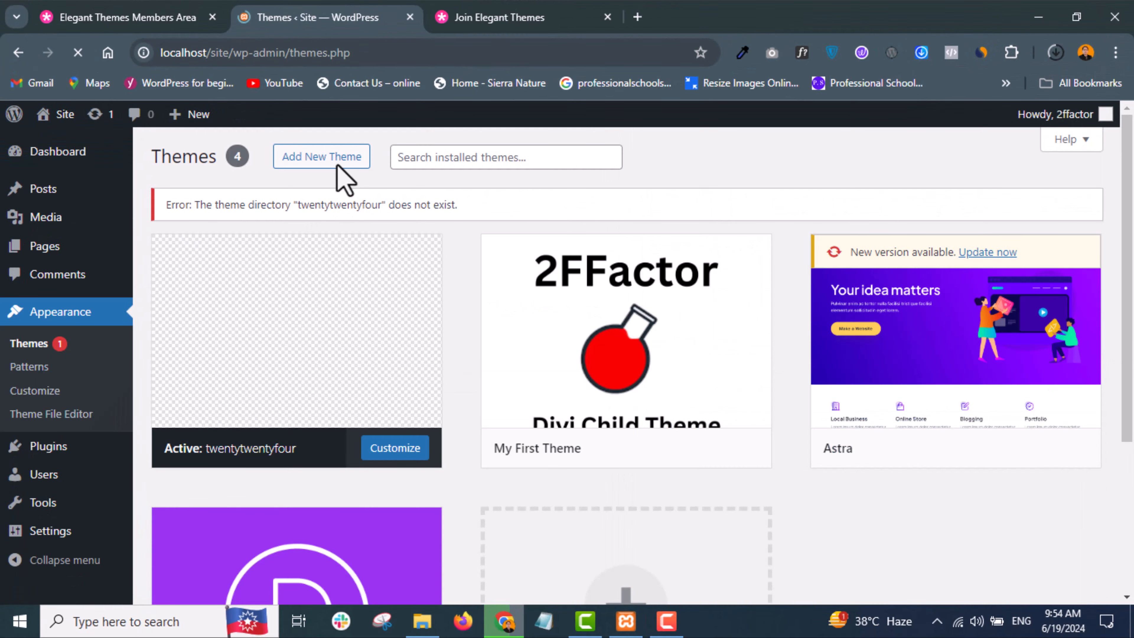
left_click(336, 168)
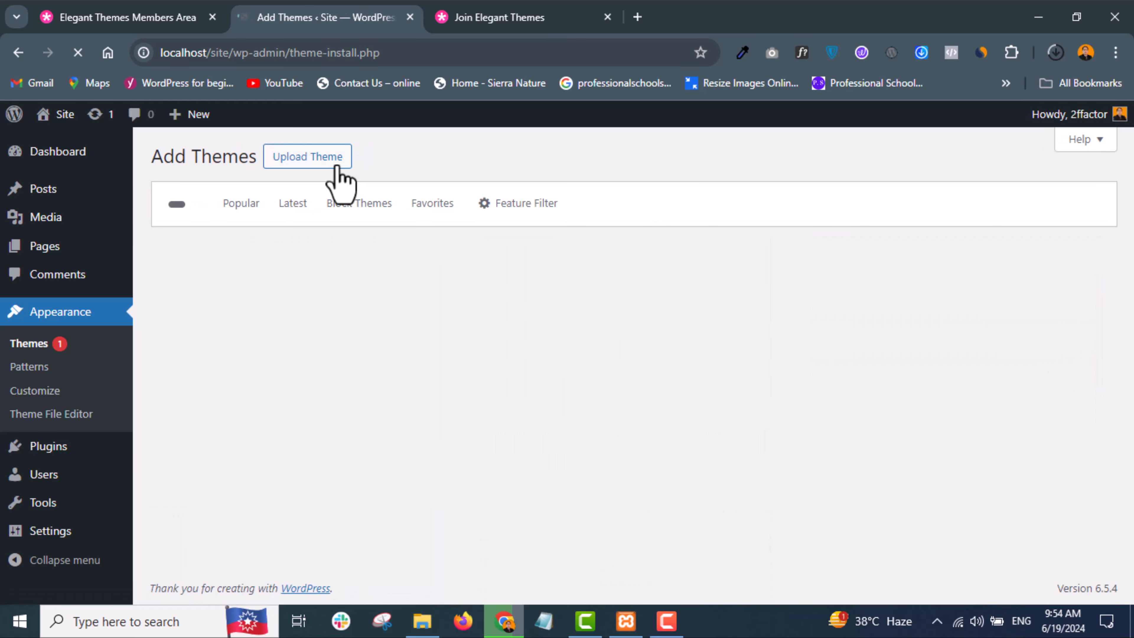
Search the WordPress theme directory for "divi" and look through the listed themes.
left_click(904, 204)
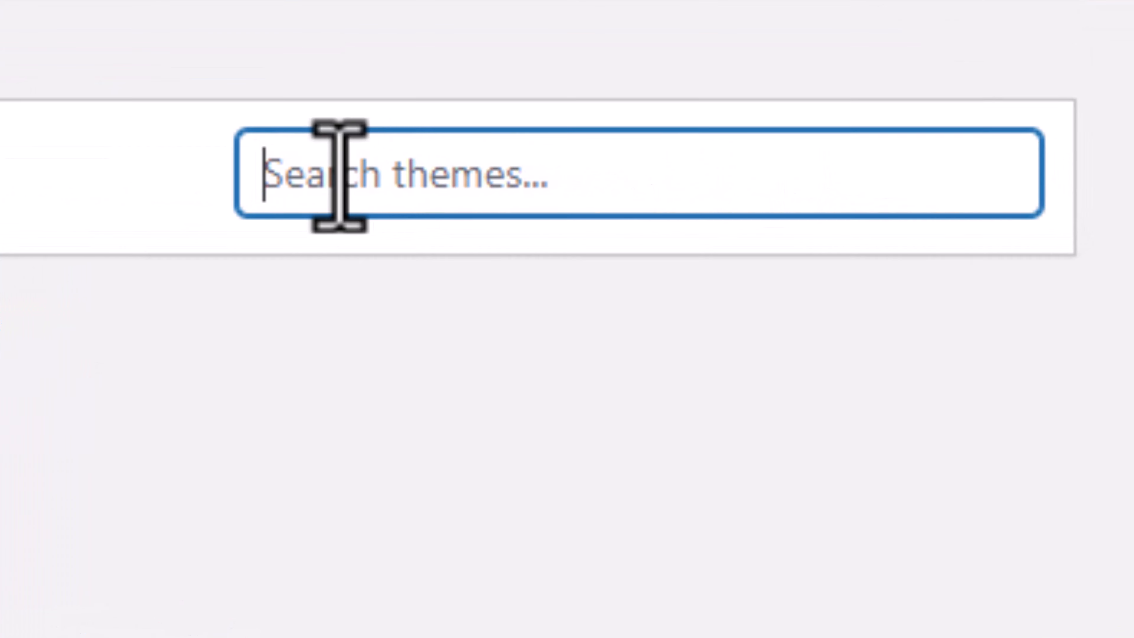
type("divi")
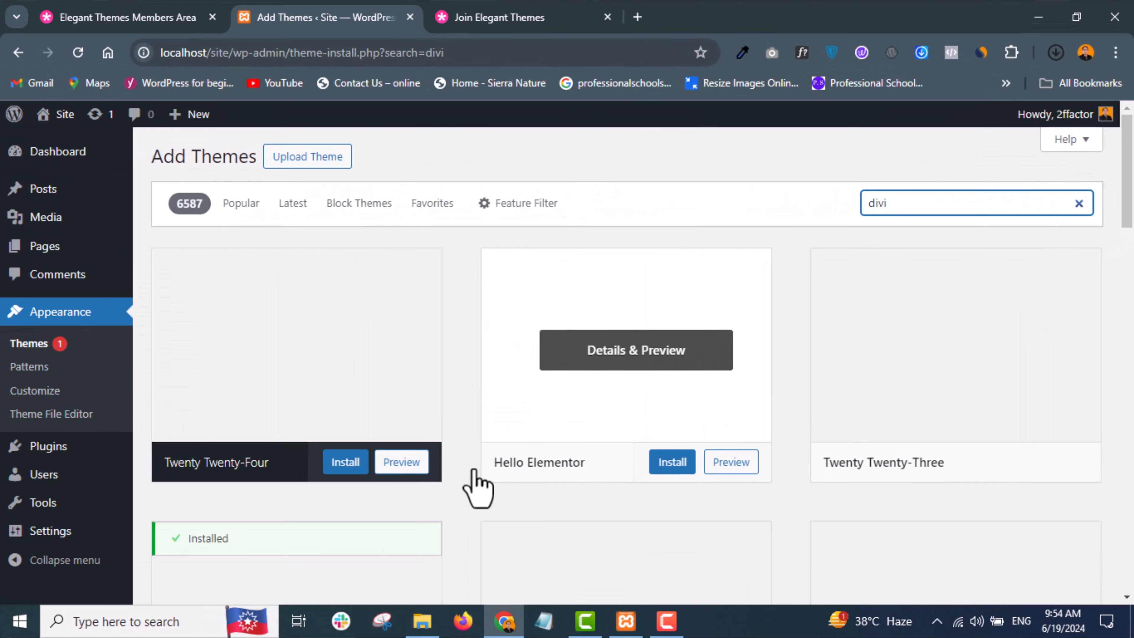
scroll(480, 483, "down", 6)
scroll(474, 470, "up", 6)
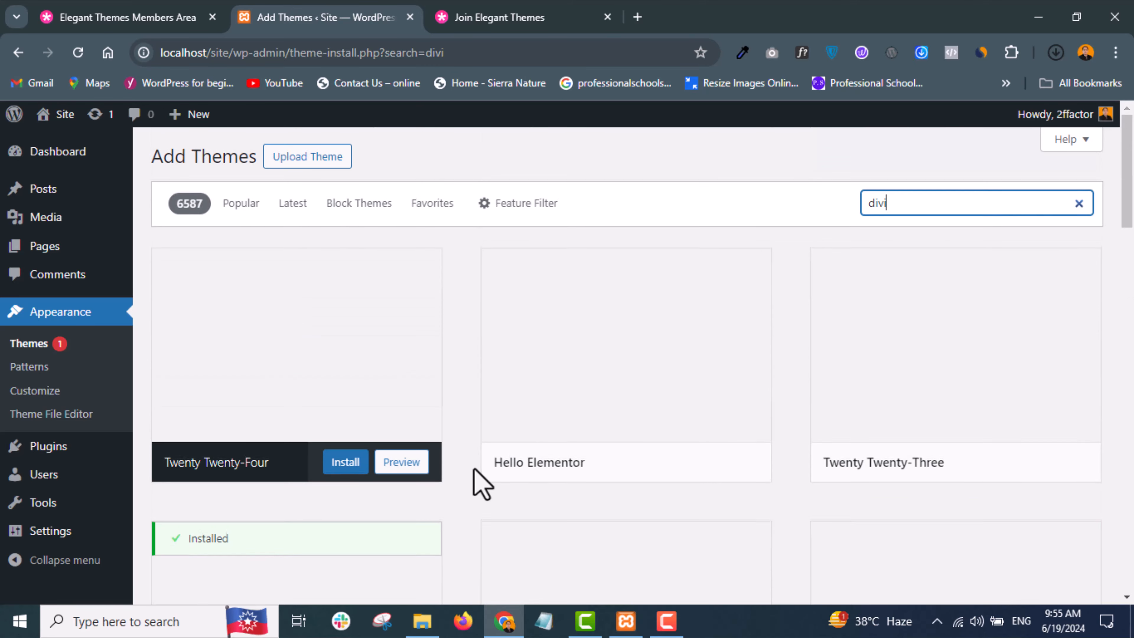
Open the theme upload form and supply Divi (1).zip from the Downloads folder as the file to install.
left_click(314, 181)
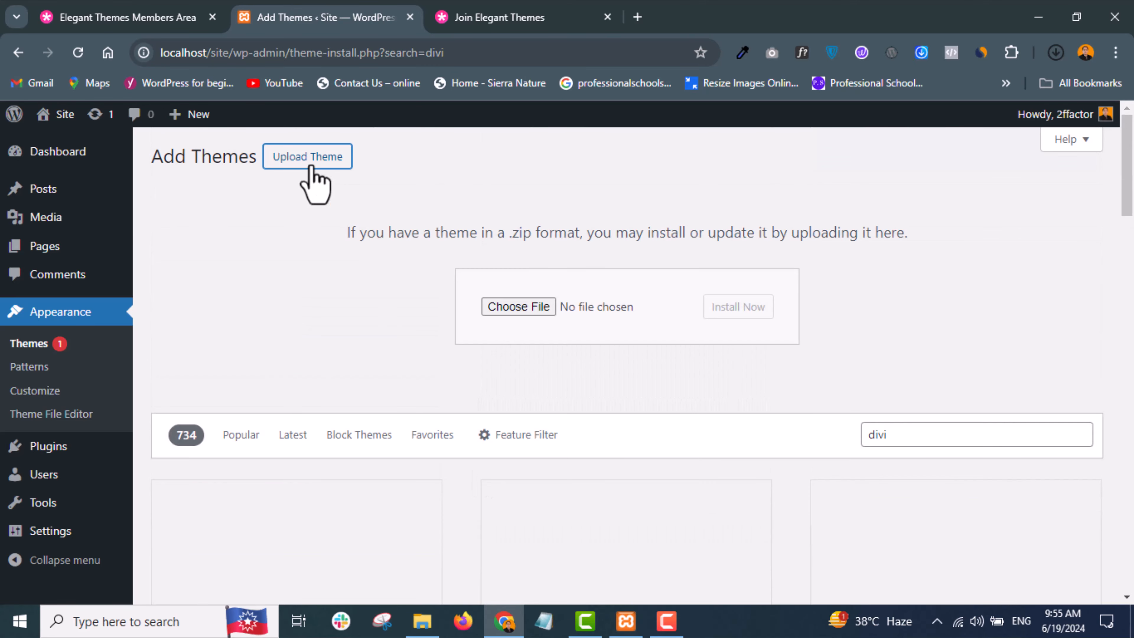
left_click(1054, 59)
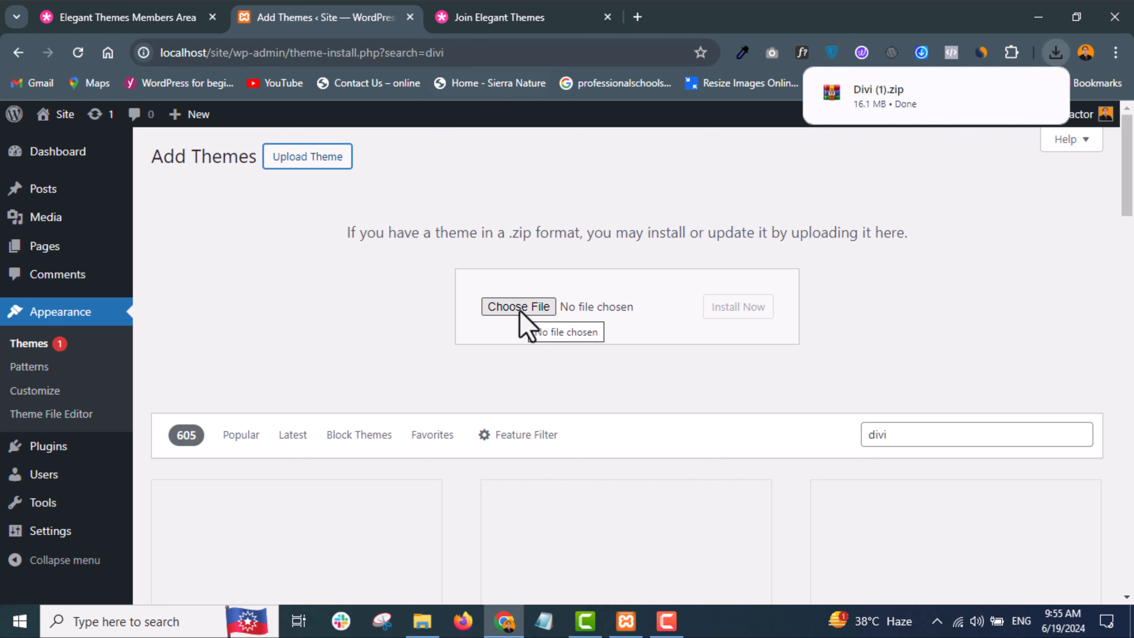
left_click(421, 621)
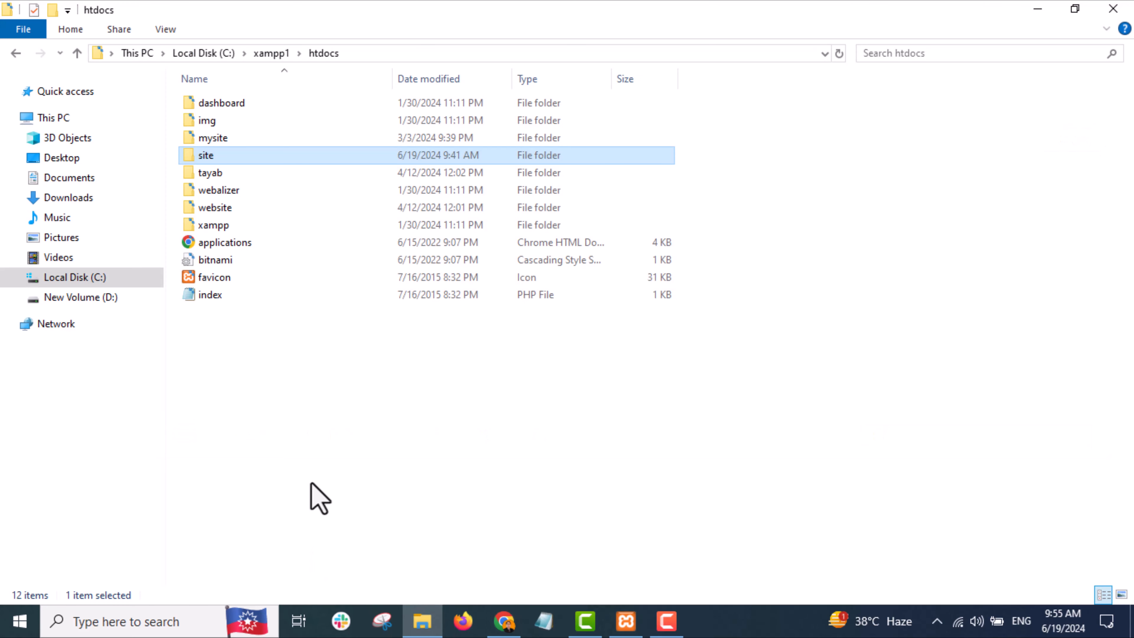
left_click(79, 202)
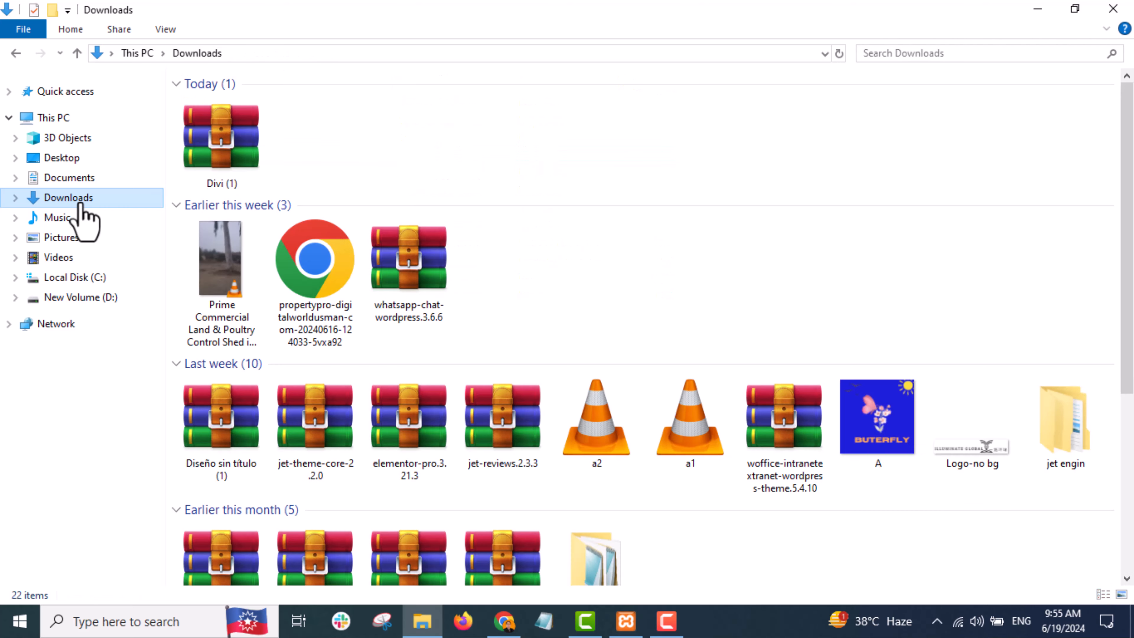
left_click_drag(233, 168, 521, 314)
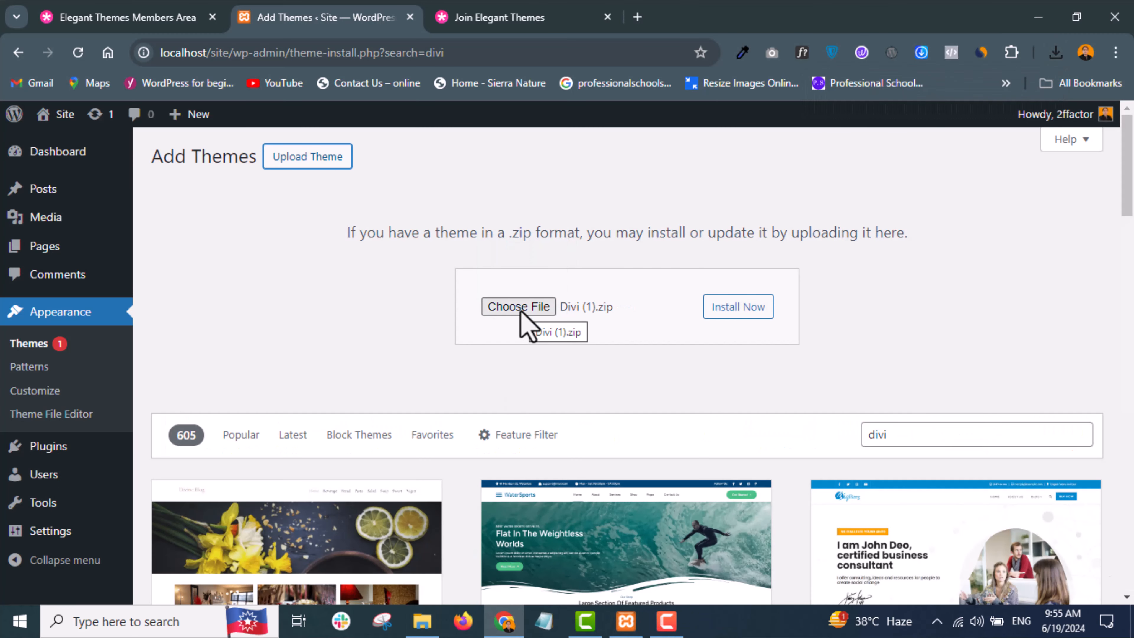
Select Divi (1).zip from the Downloads folder again as the theme file and install it.
left_click(506, 312)
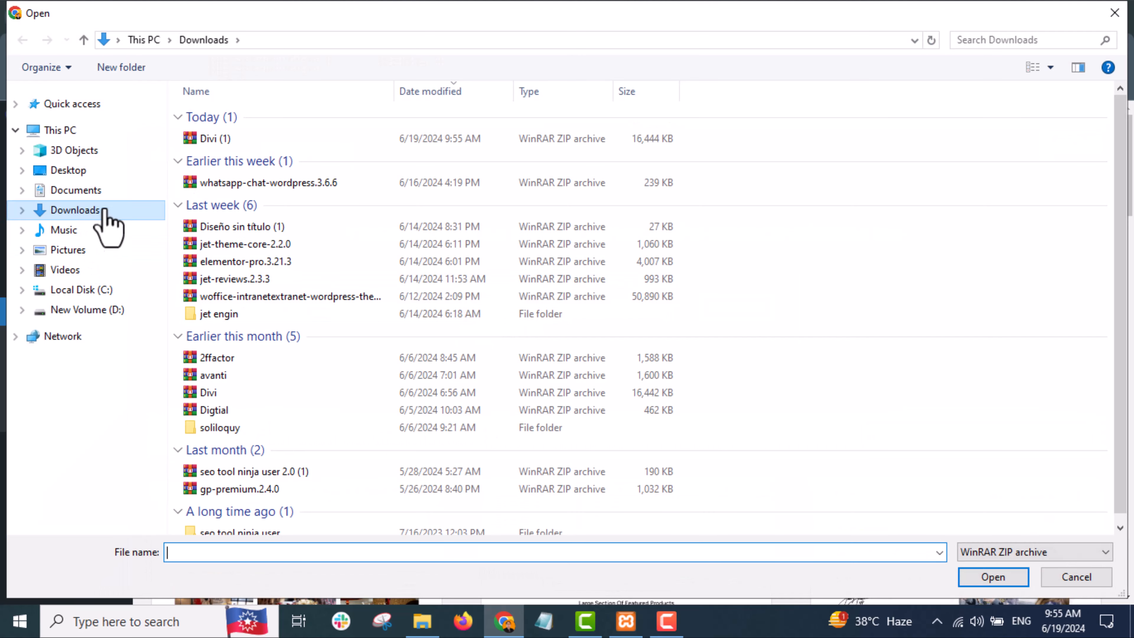
left_click(228, 138)
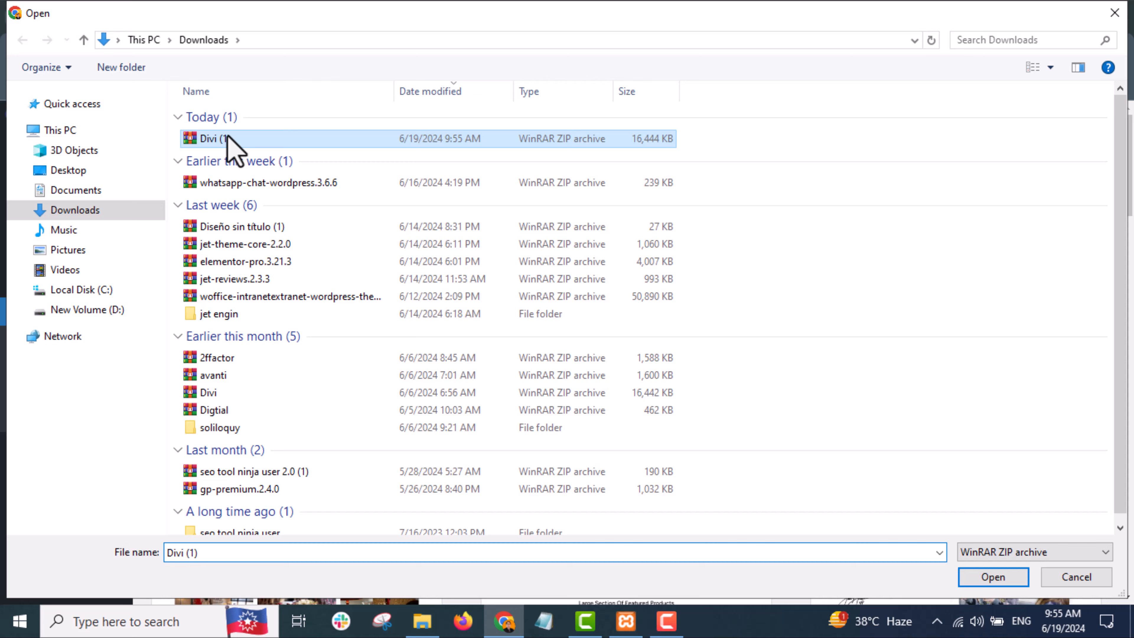
left_click(977, 579)
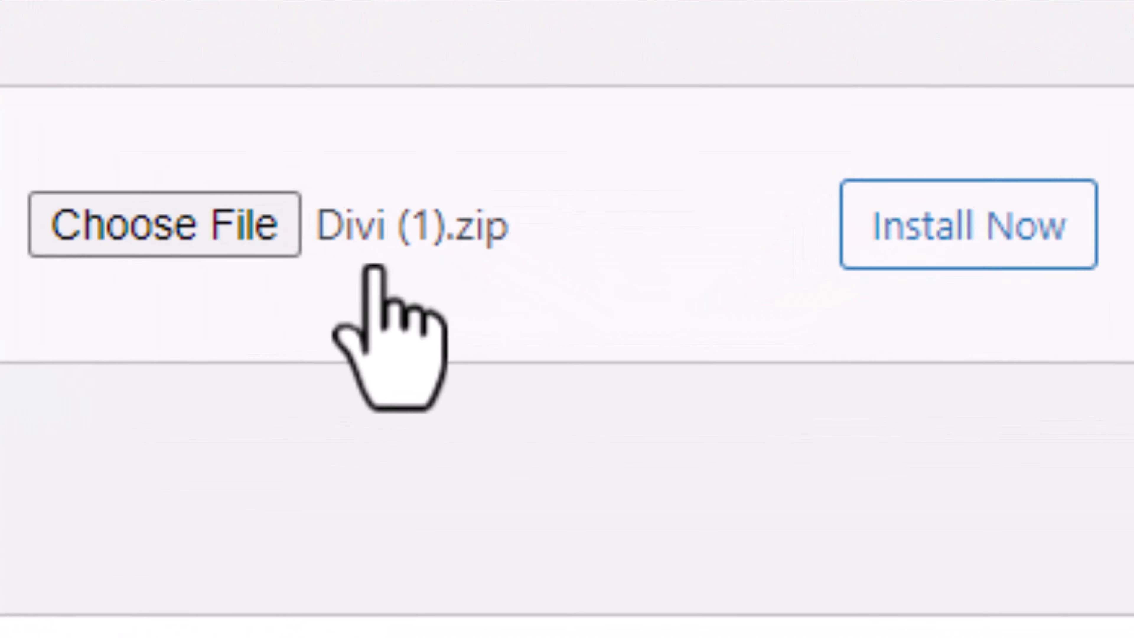
left_click(826, 275)
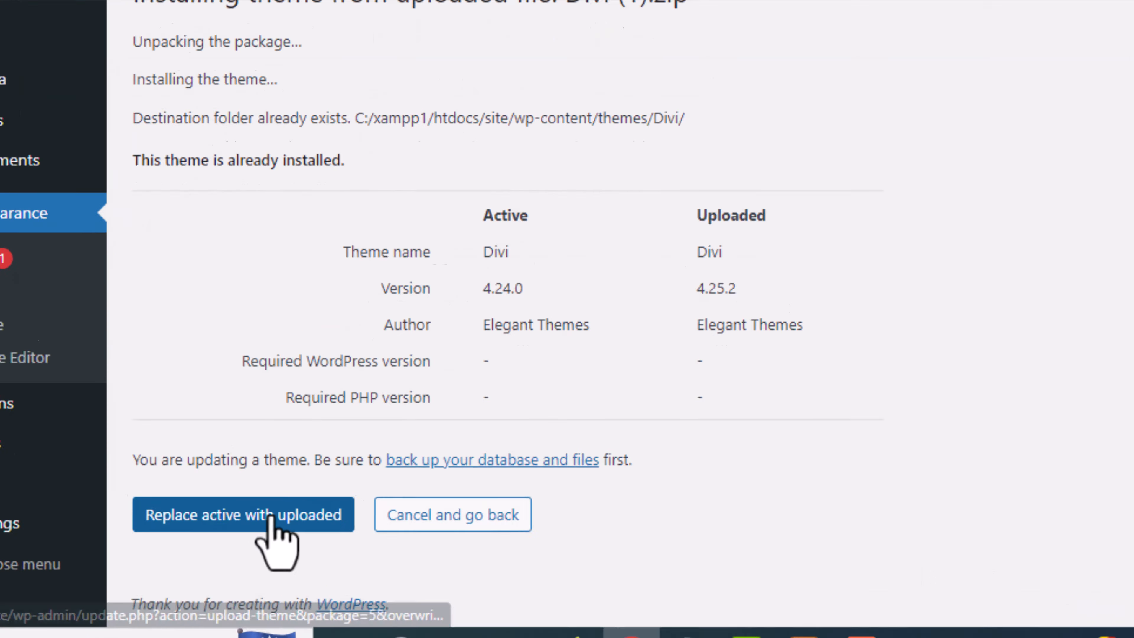
Replace the active Divi version with the uploaded one and activate the theme.
left_click(247, 525)
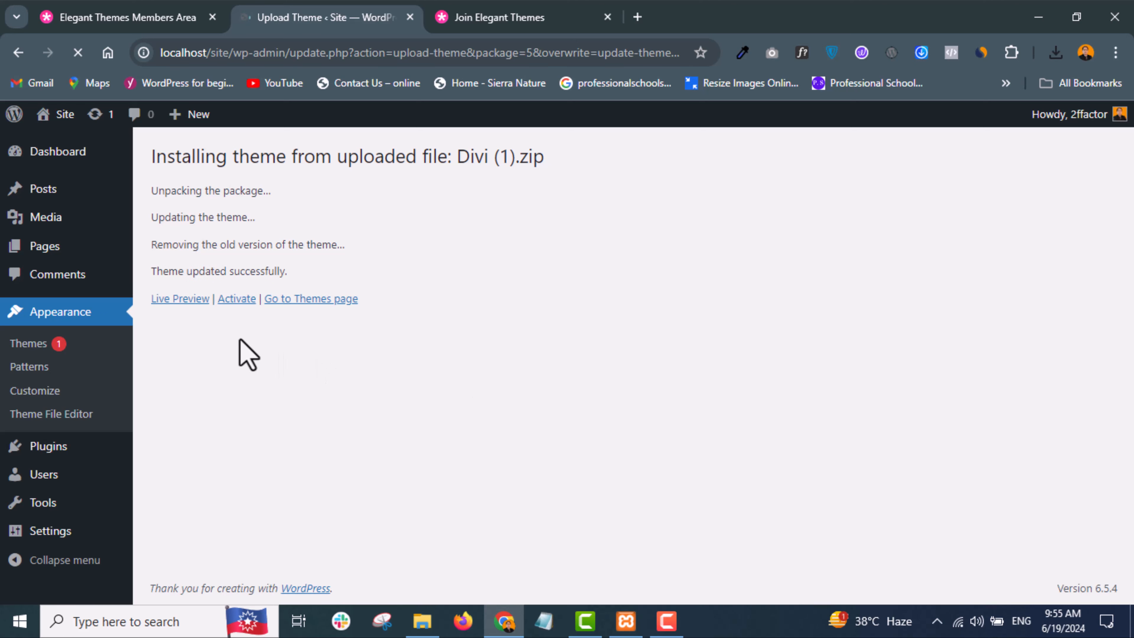
left_click(234, 299)
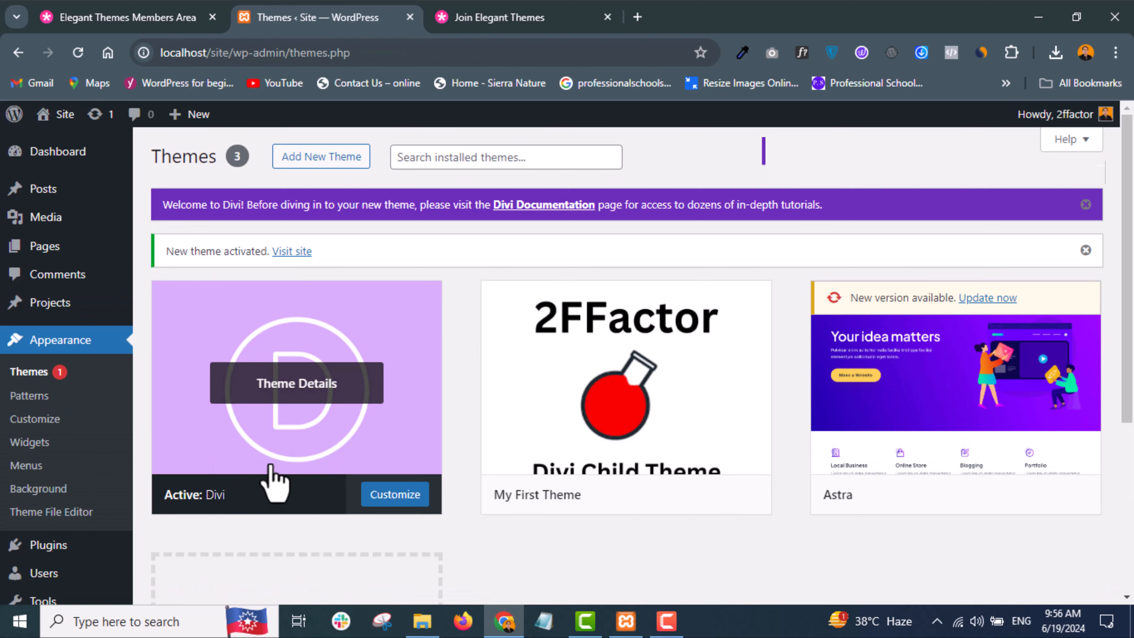
scroll(273, 480, "down", 4)
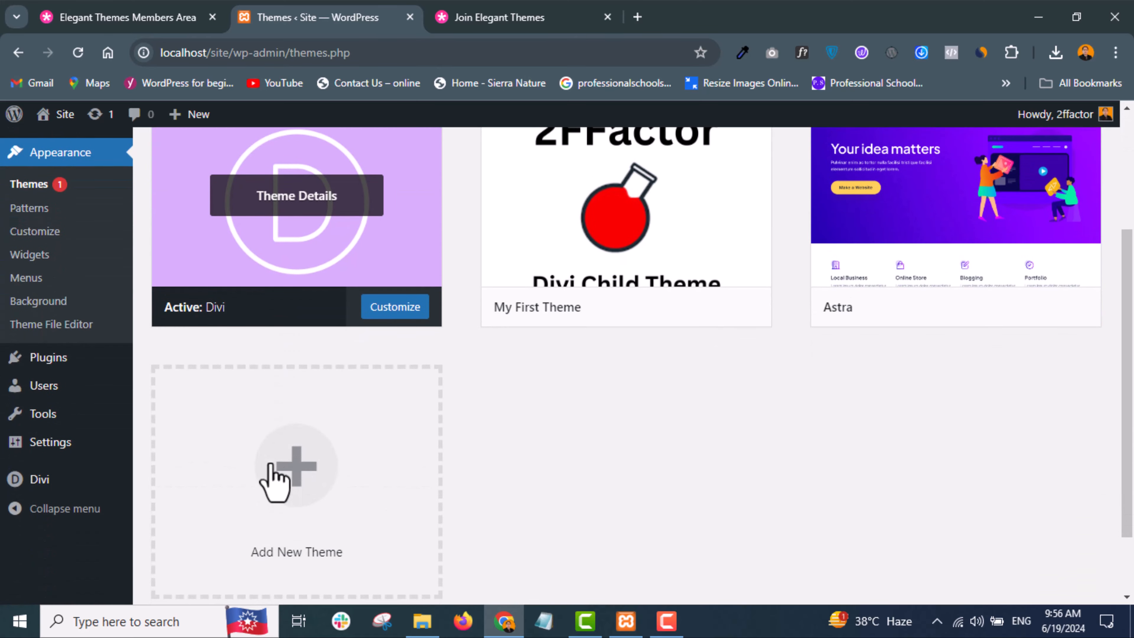
scroll(273, 481, "up", 3)
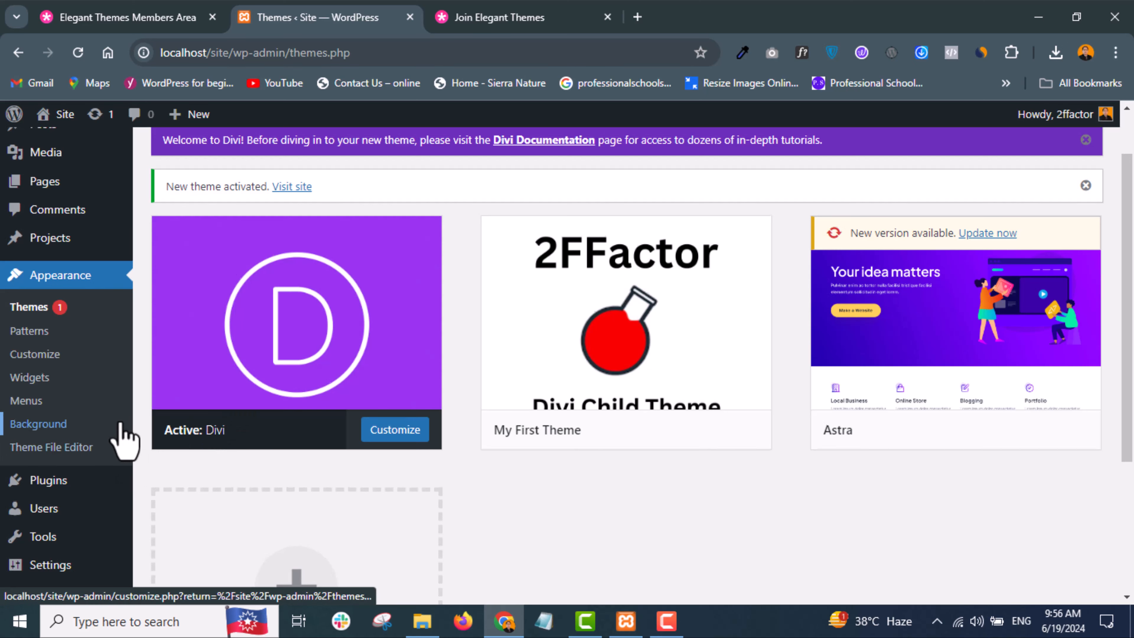
Open the site's Permalink Settings page.
scroll(121, 437, "down", 5)
mouse_move(46, 407)
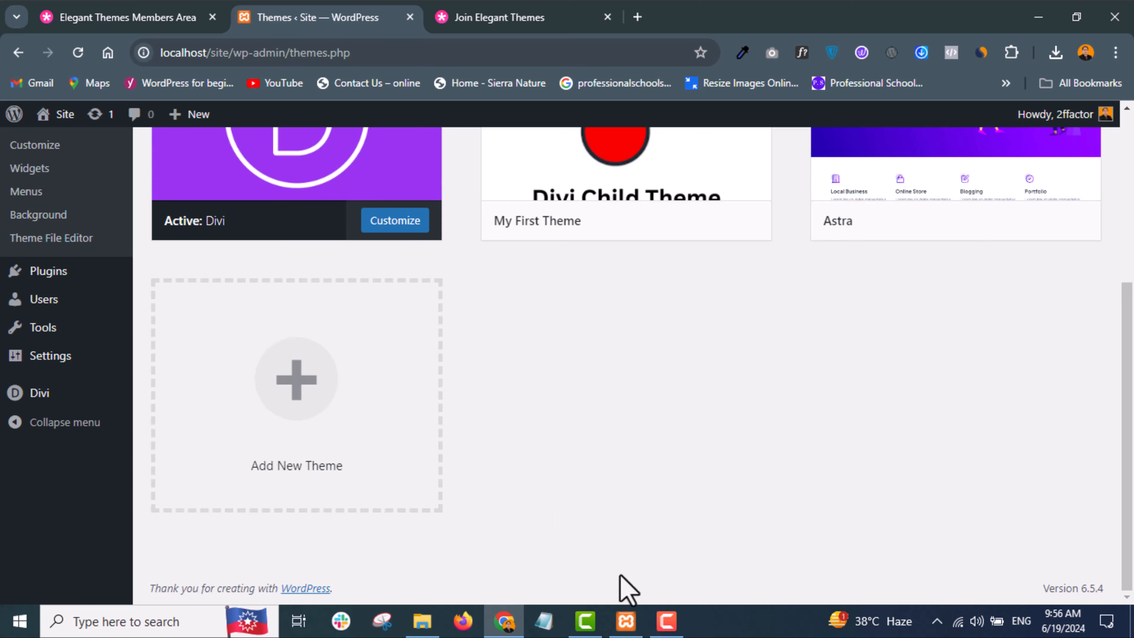
scroll(263, 298, "up", 3)
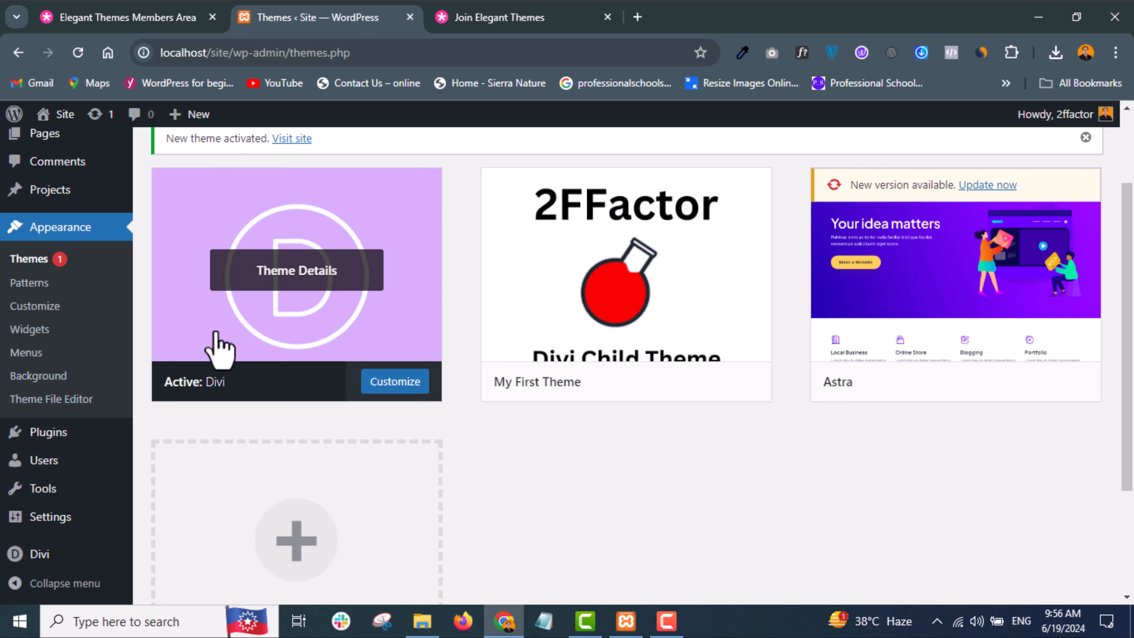
mouse_move(48, 568)
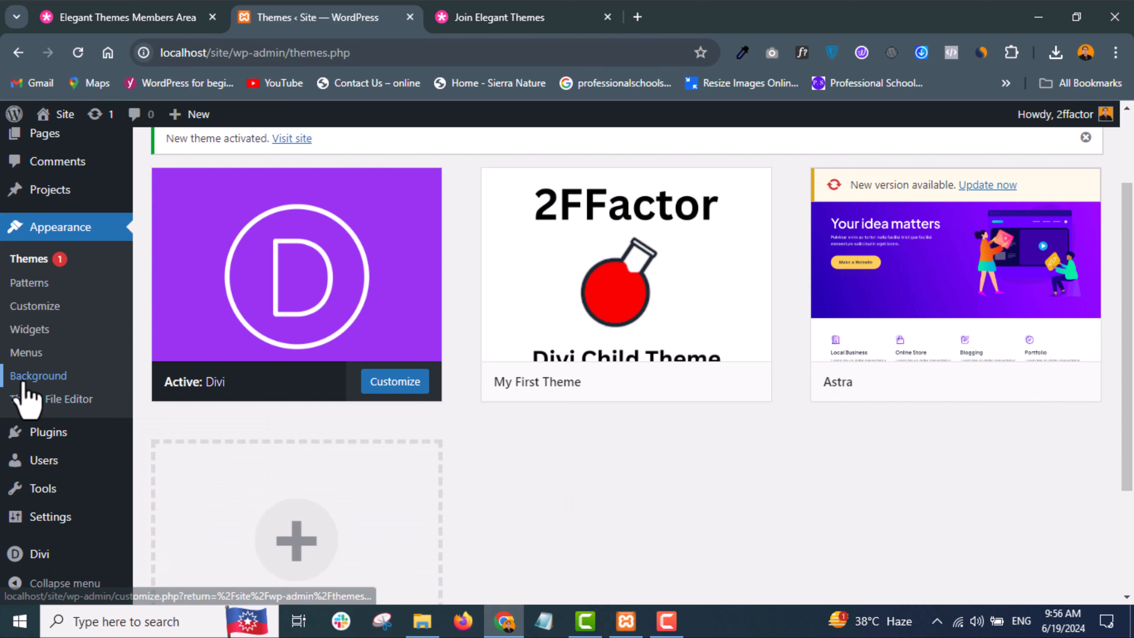
scroll(29, 393, "down", 3)
mouse_move(52, 362)
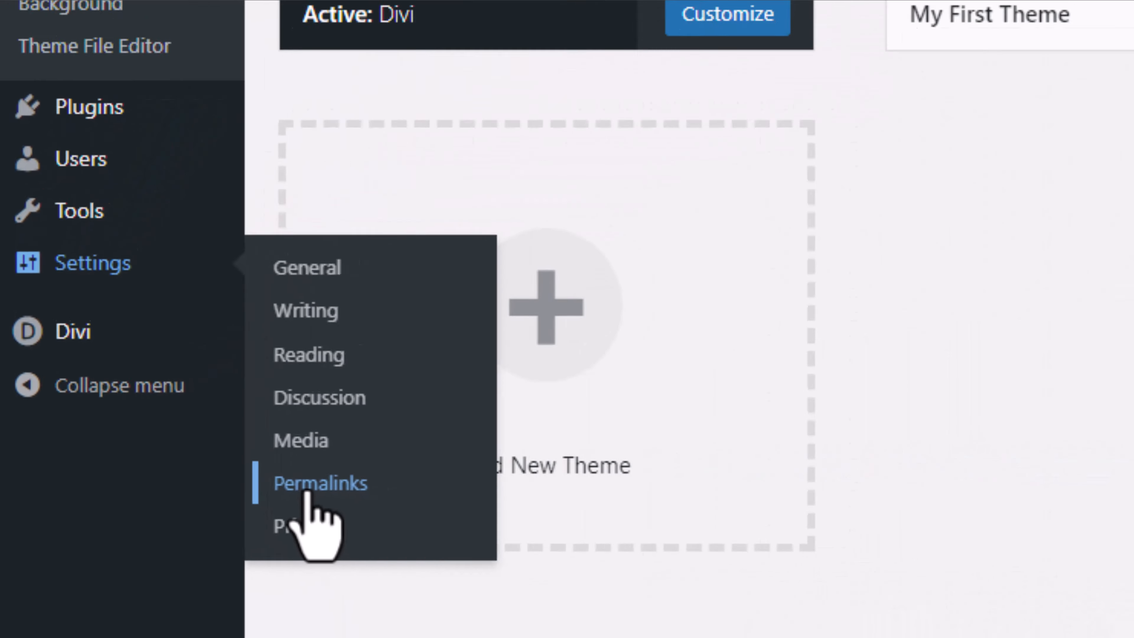
left_click(627, 518)
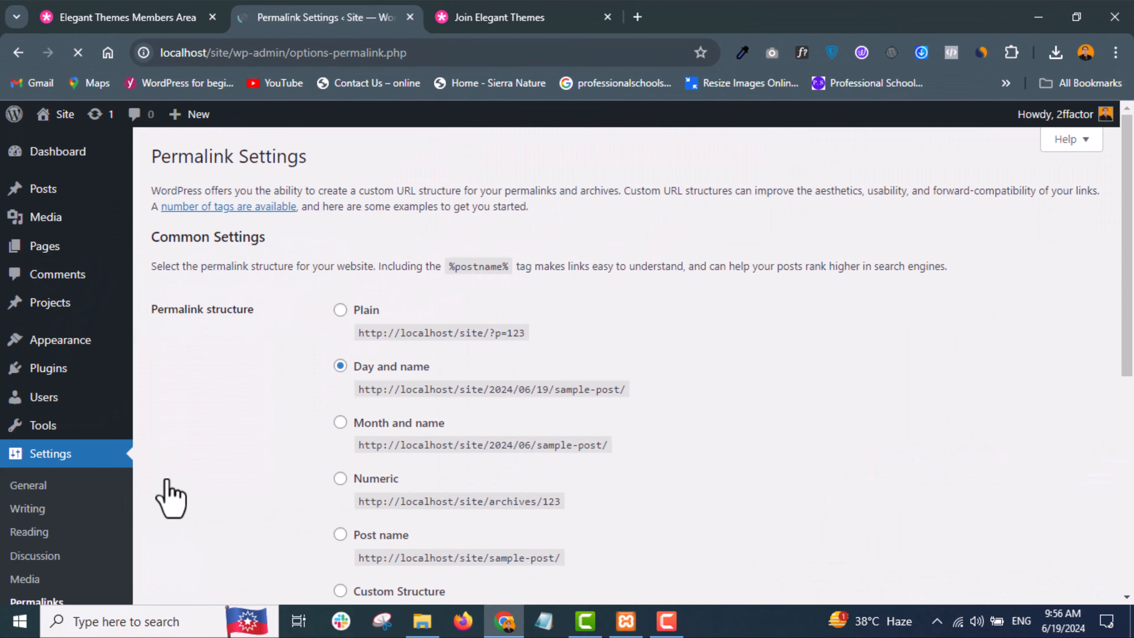
Set the permalink structure to Post name and save the changes.
scroll(388, 396, "down", 3)
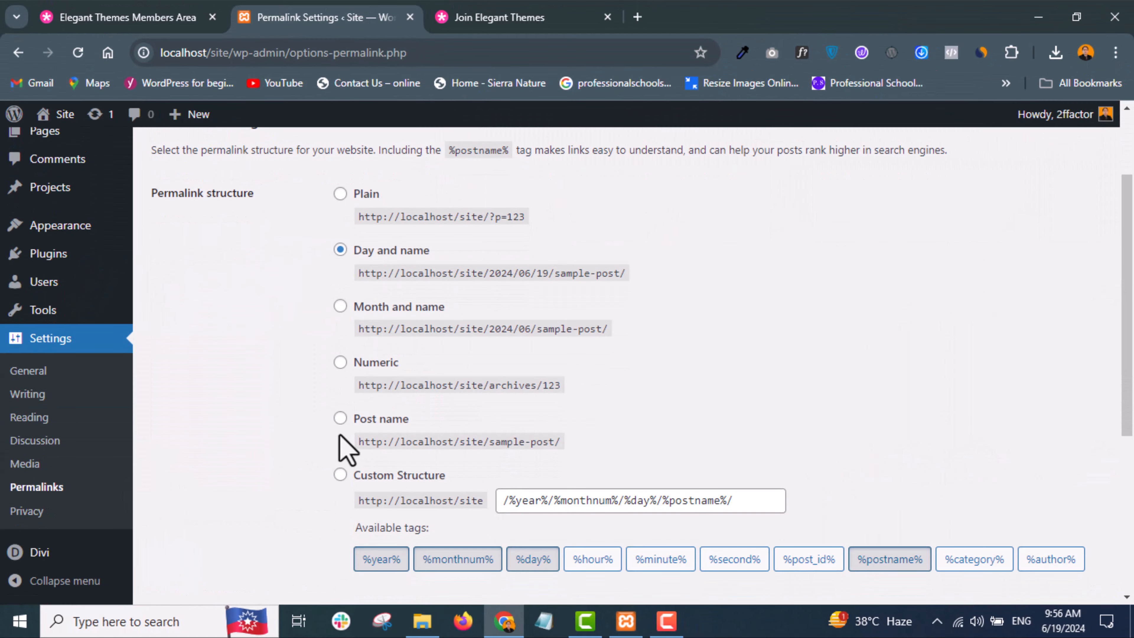
left_click(340, 420)
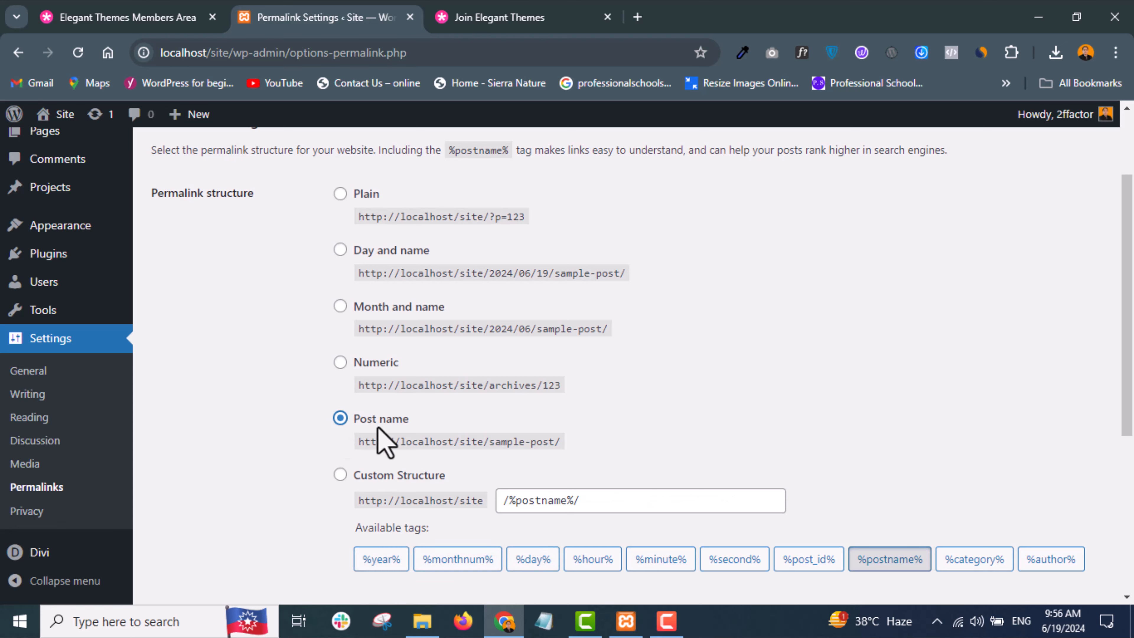
scroll(356, 447, "down", 6)
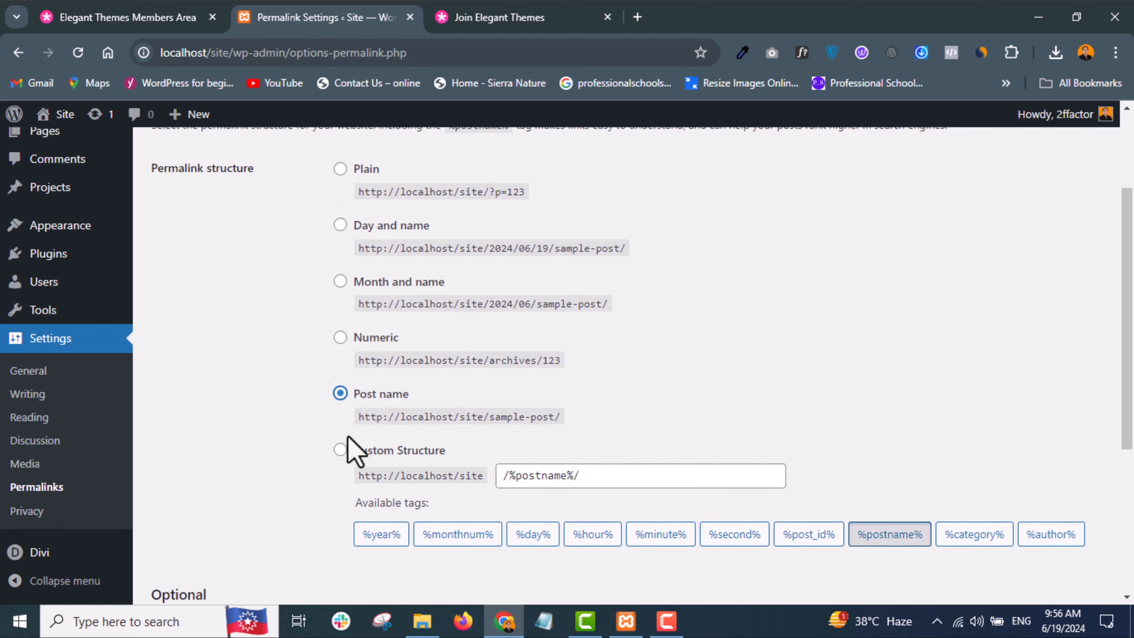
left_click(210, 575)
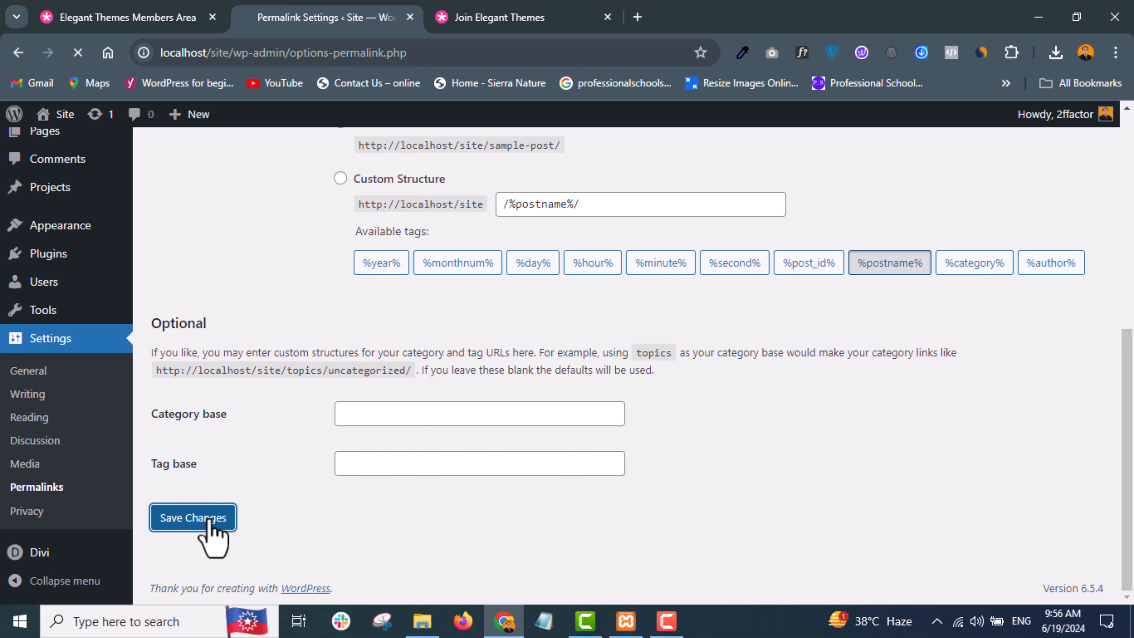
scroll(268, 371, "up", 4)
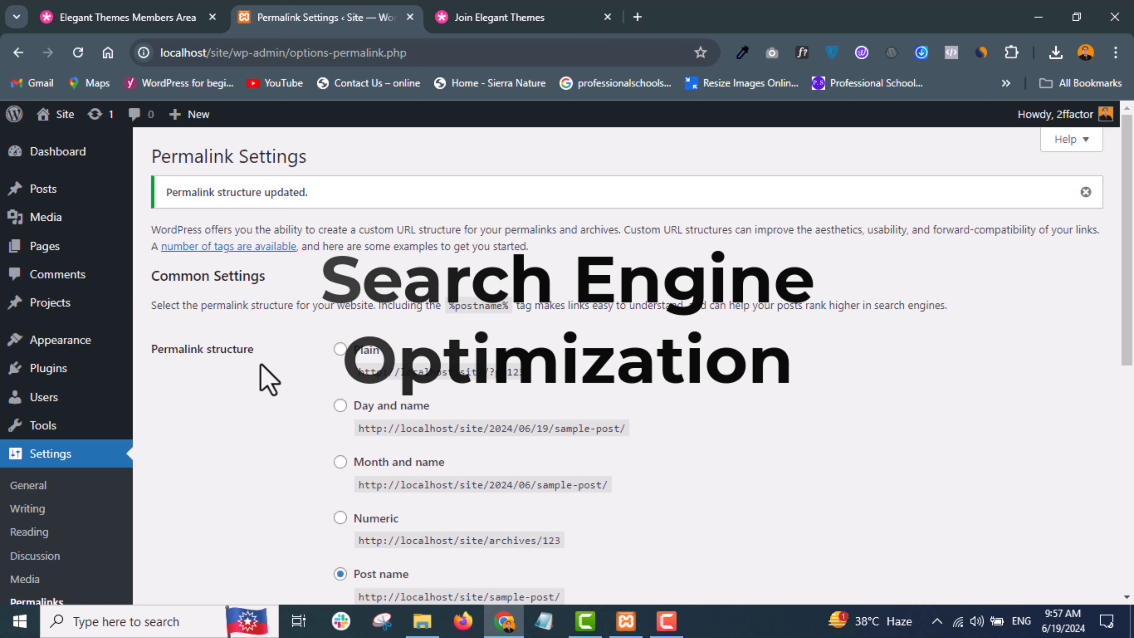
Examine the page address and compare the sample URLs of the permalink structure options.
left_click_drag(406, 52, 181, 52)
left_click(469, 157)
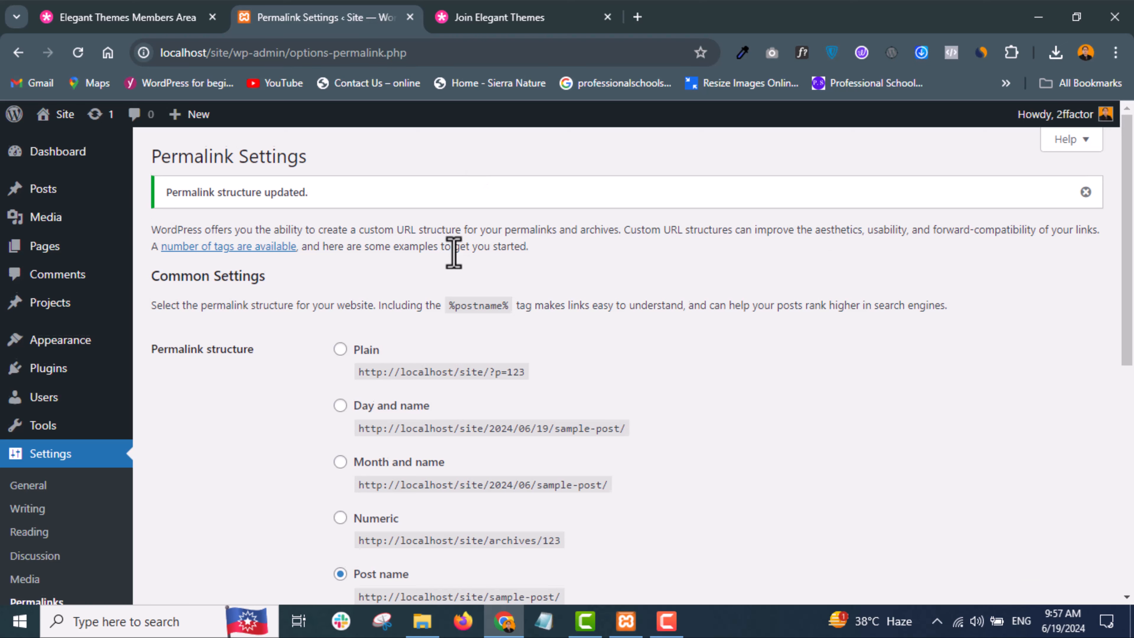
scroll(454, 252, "down", 3)
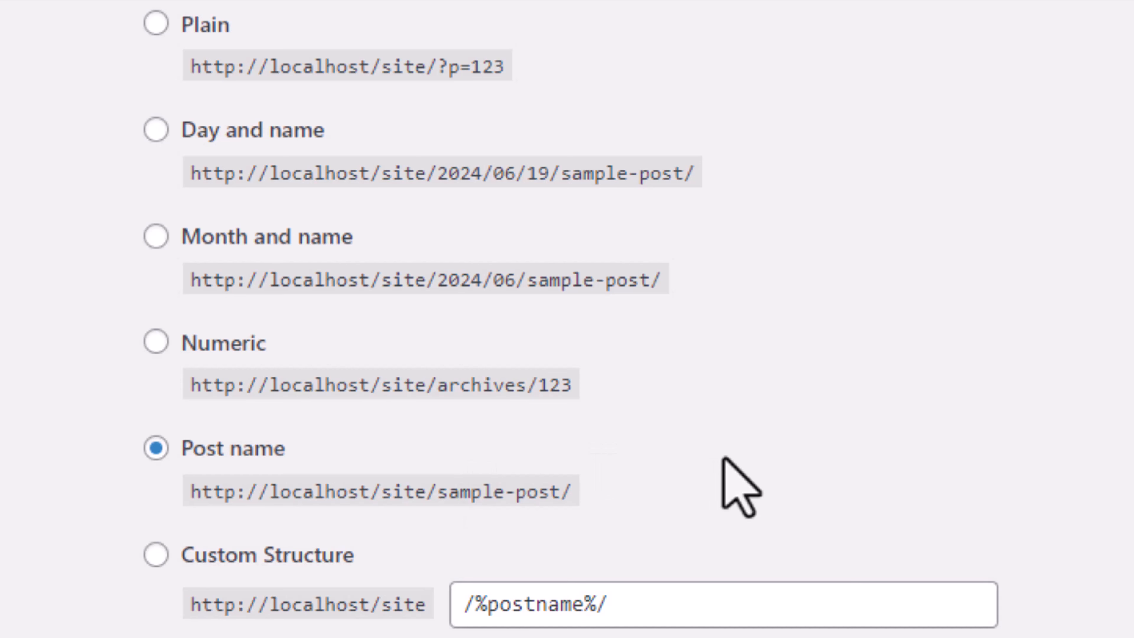
scroll(734, 481, "down", 10)
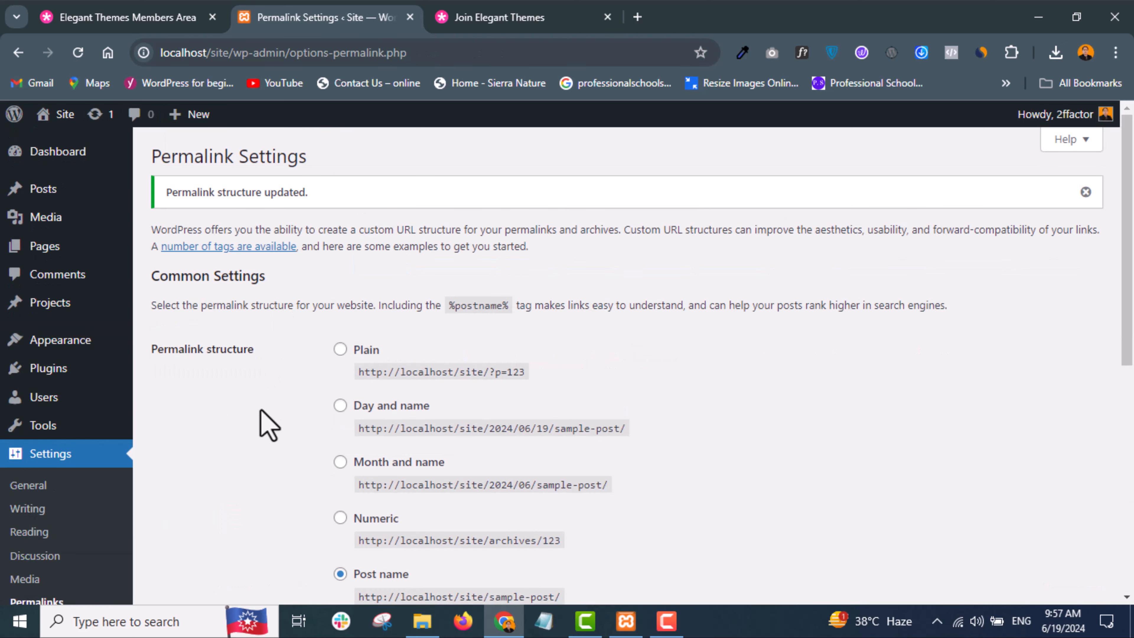
Open the site's General Settings and change the site title to "My Business".
scroll(263, 422, "down", 5)
scroll(264, 422, "down", 1)
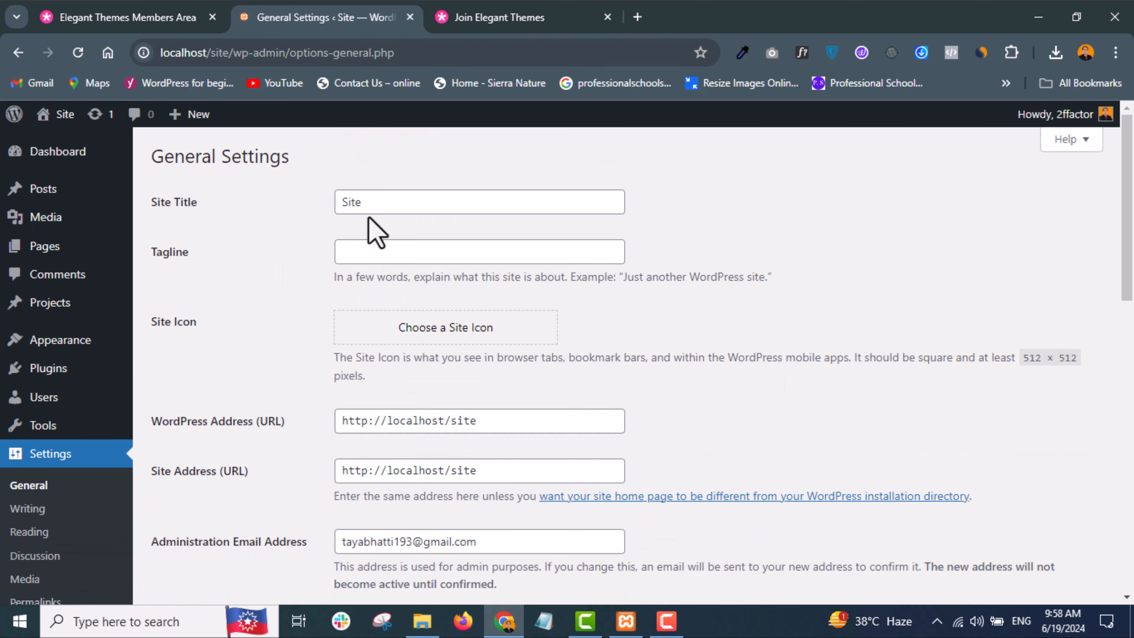
left_click(375, 208)
key("BackSpace")
key("BackSpace")
key("BackSpace")
key("BackSpace")
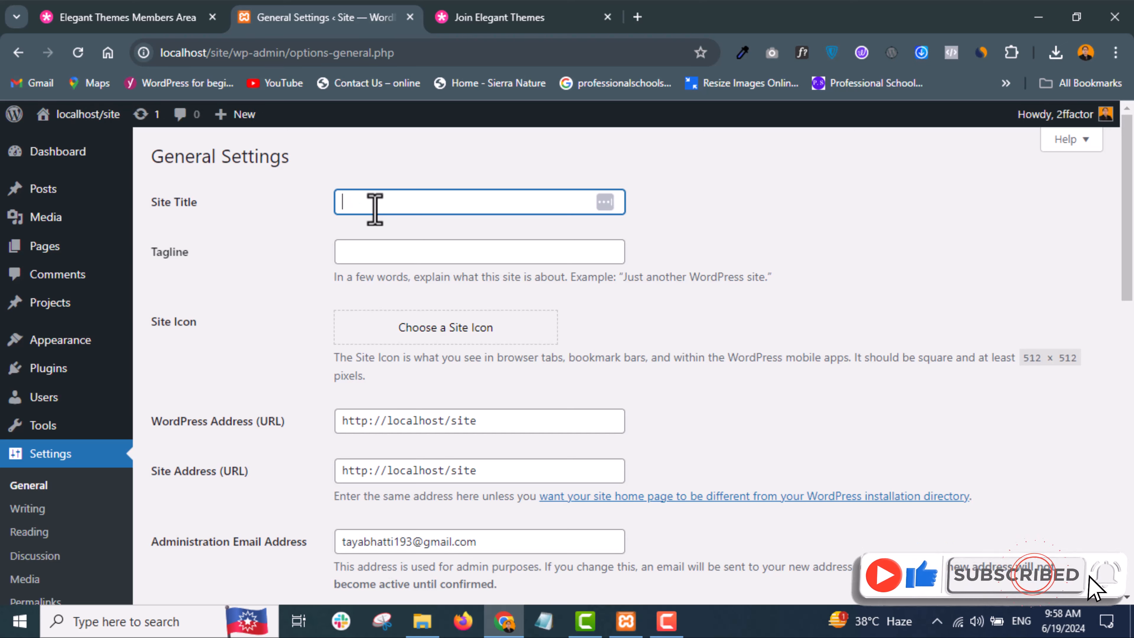
type("My Busie")
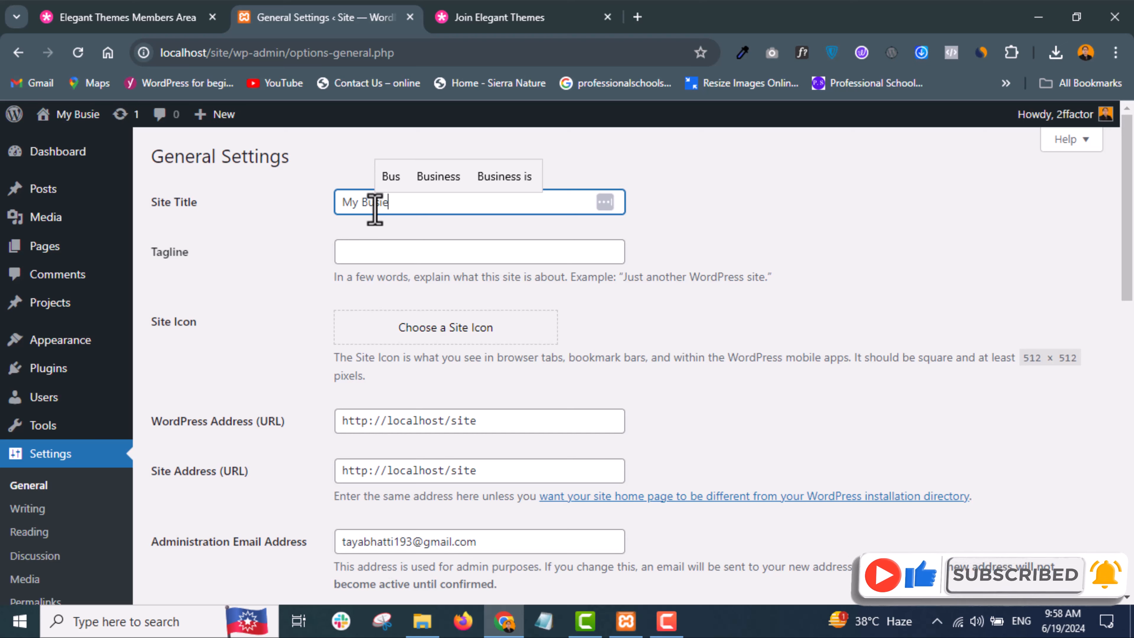
key("BackSpace")
type("ness")
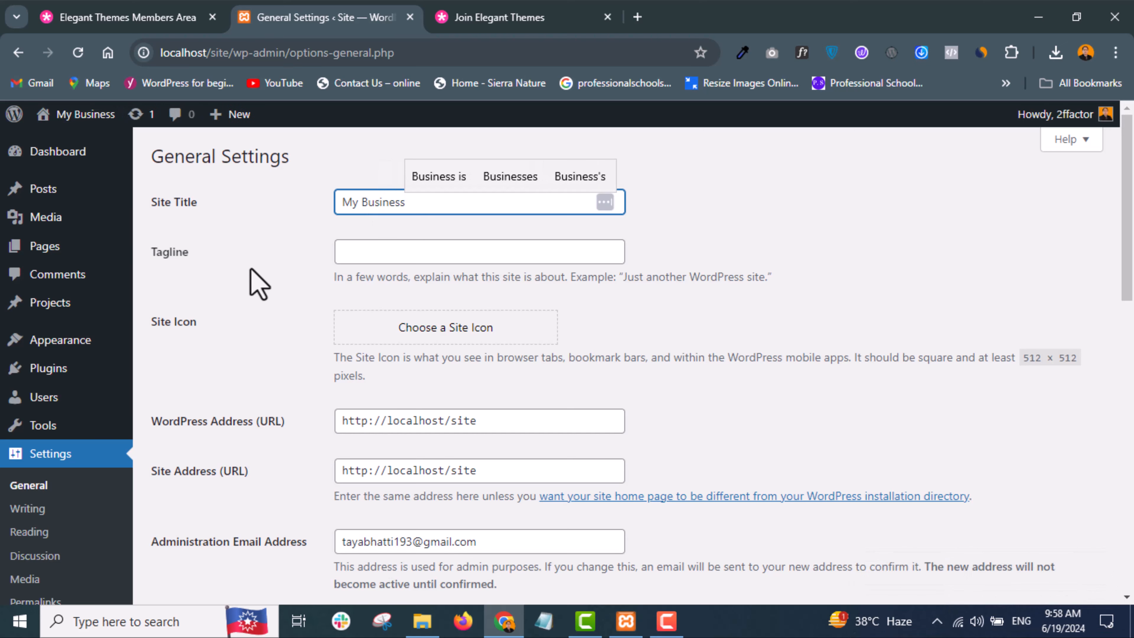
left_click(259, 284)
Check the site address, administration e-mail, date and time settings, and save the general settings.
scroll(325, 324, "down", 5)
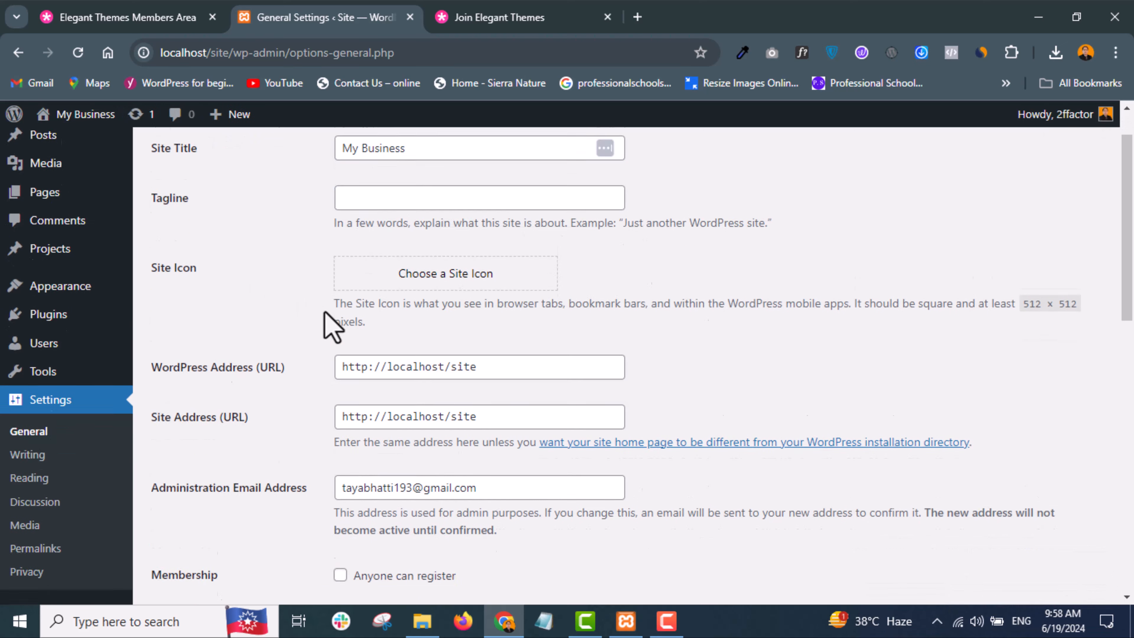
scroll(303, 393, "up", 3)
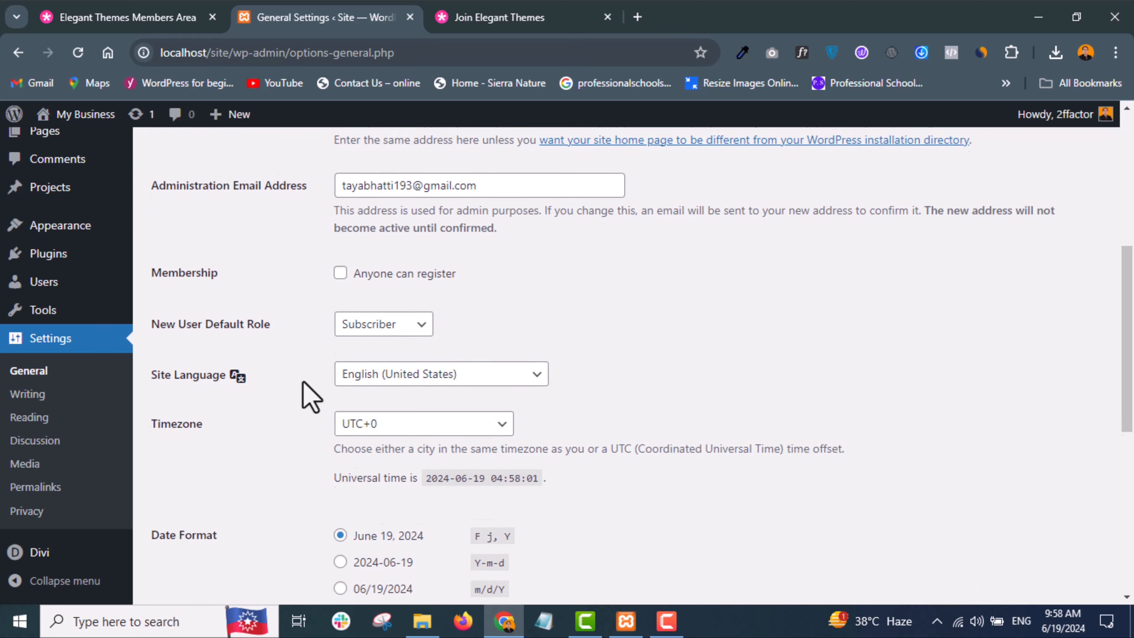
left_click(493, 242)
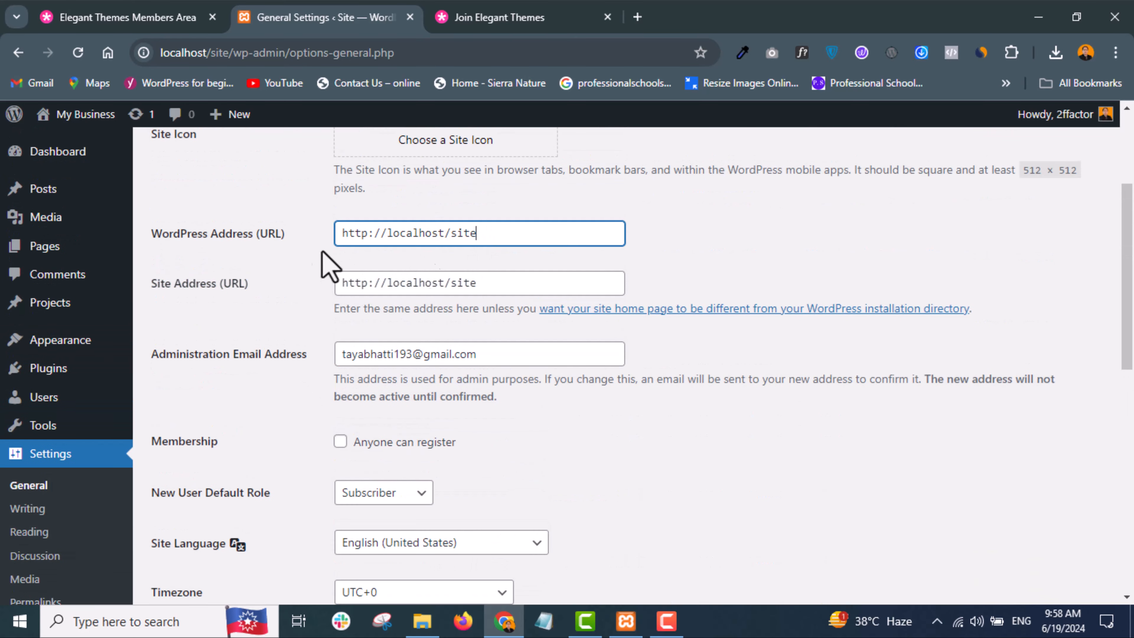
scroll(448, 314, "down", 2)
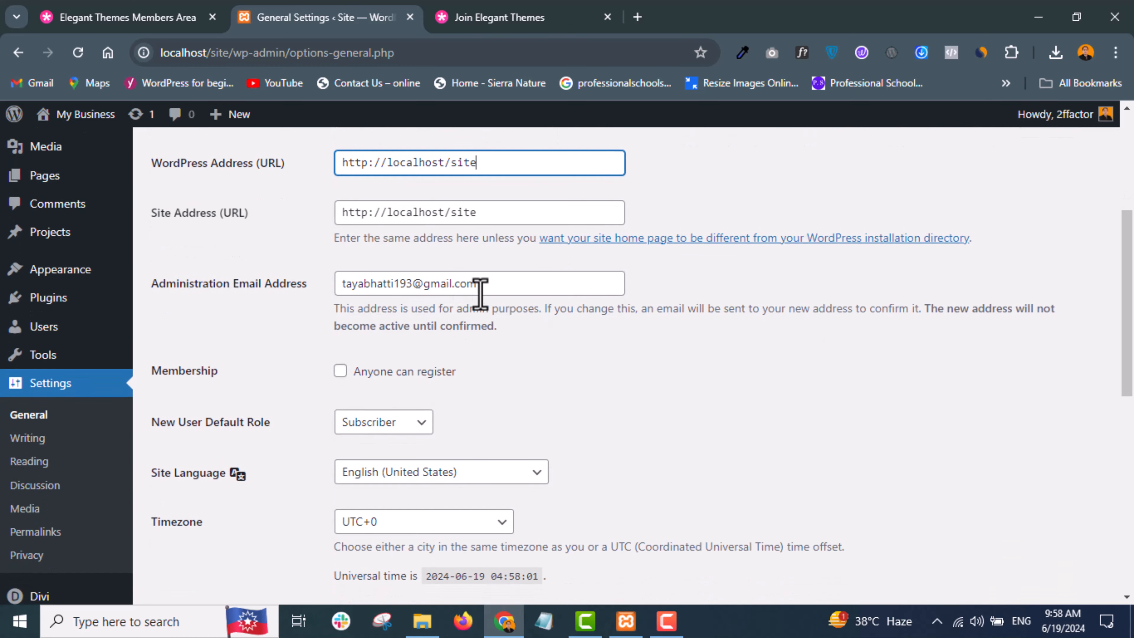
left_click(481, 288)
scroll(536, 355, "down", 8)
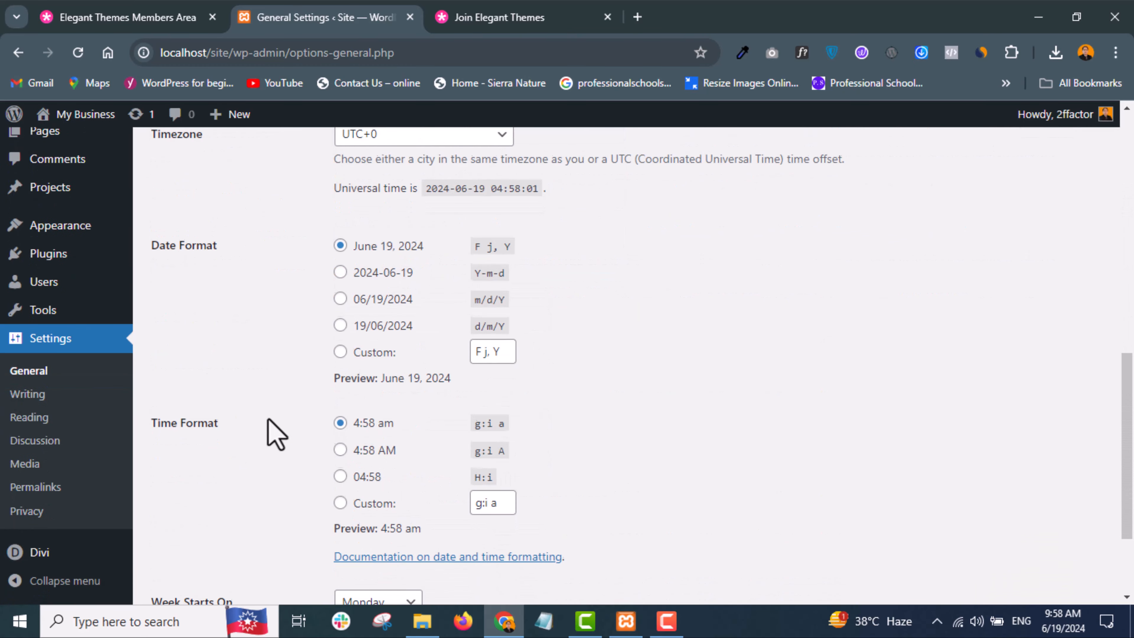
scroll(273, 433, "down", 4)
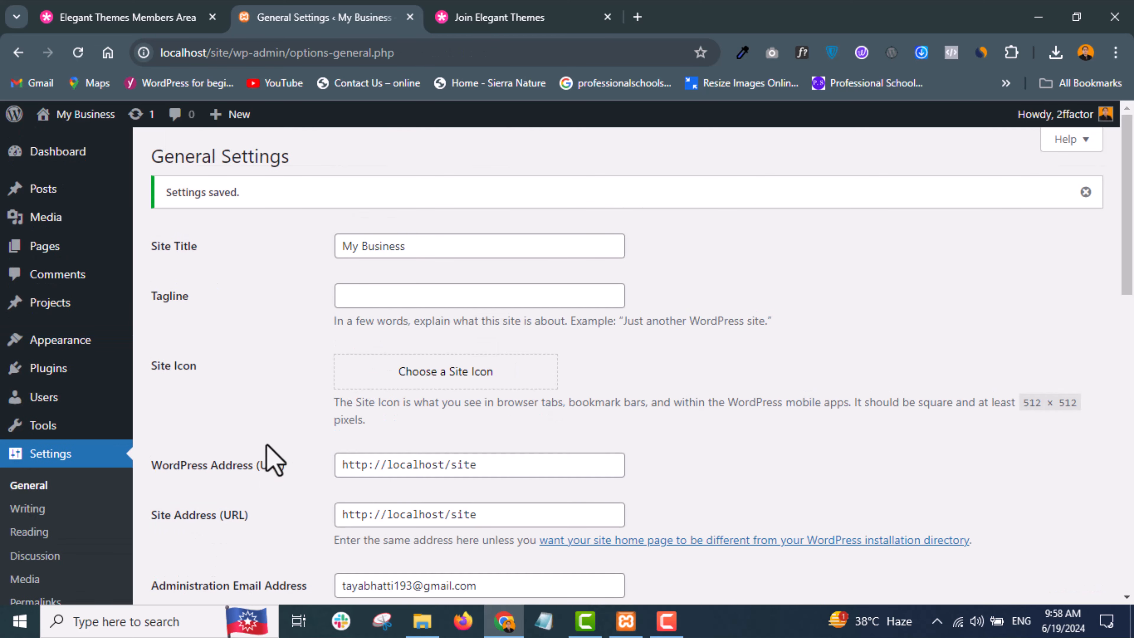
Look over the saved general settings and dismiss the notice about the save.
scroll(299, 422, "down", 5)
scroll(298, 422, "up", 5)
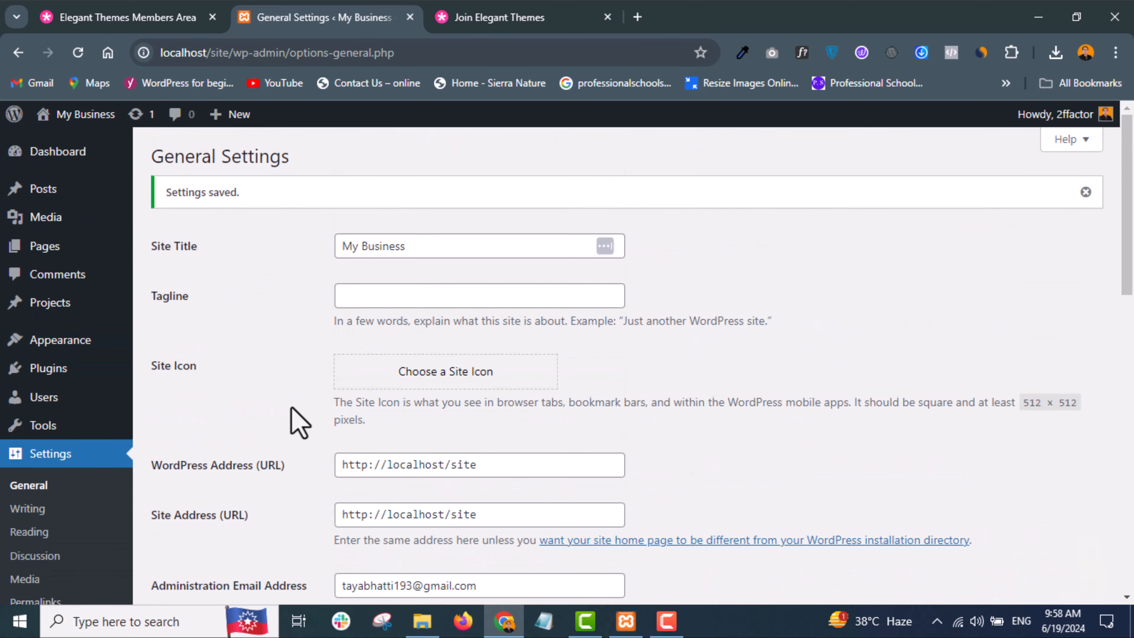
scroll(298, 422, "down", 4)
scroll(298, 422, "up", 4)
left_click(1085, 192)
Open the list of all the site's pages.
scroll(835, 284, "down", 15)
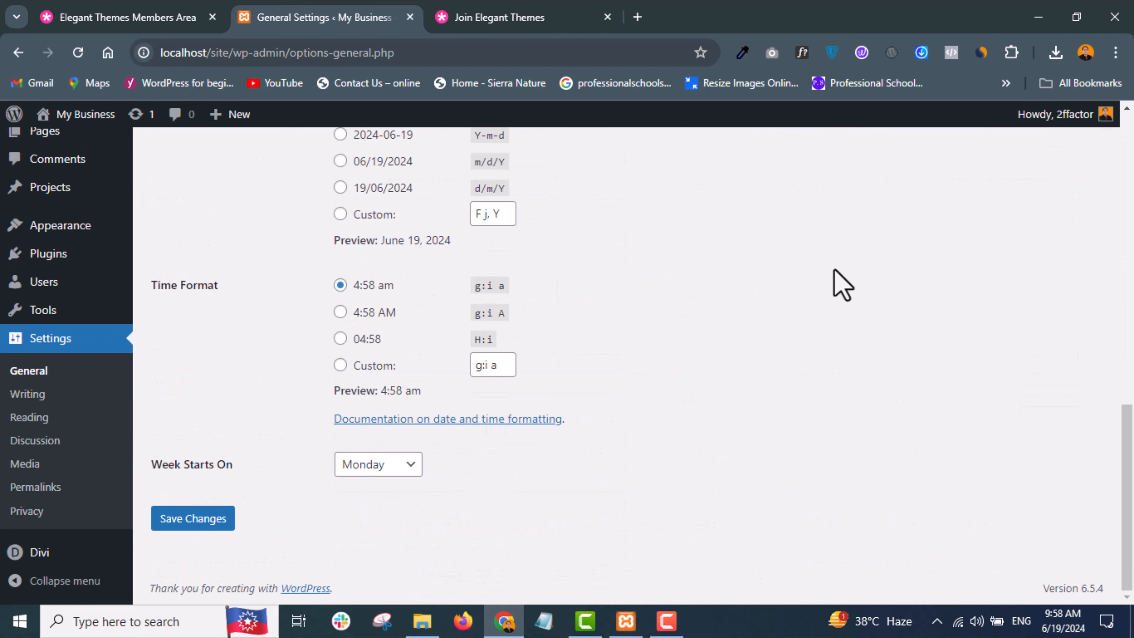
scroll(67, 268, "up", 10)
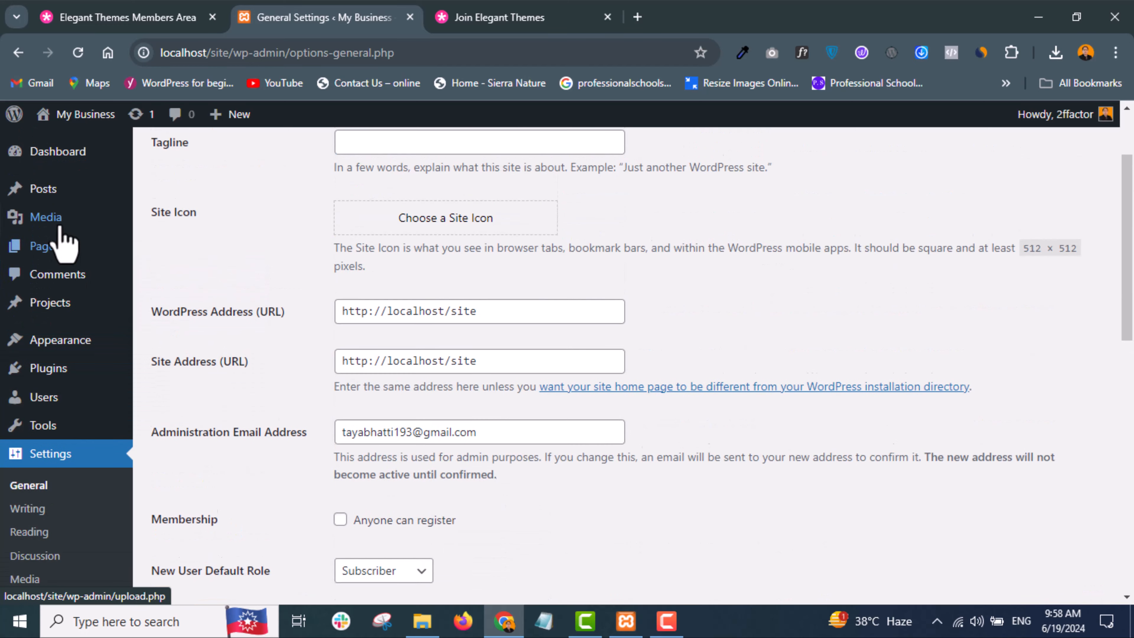
mouse_move(48, 250)
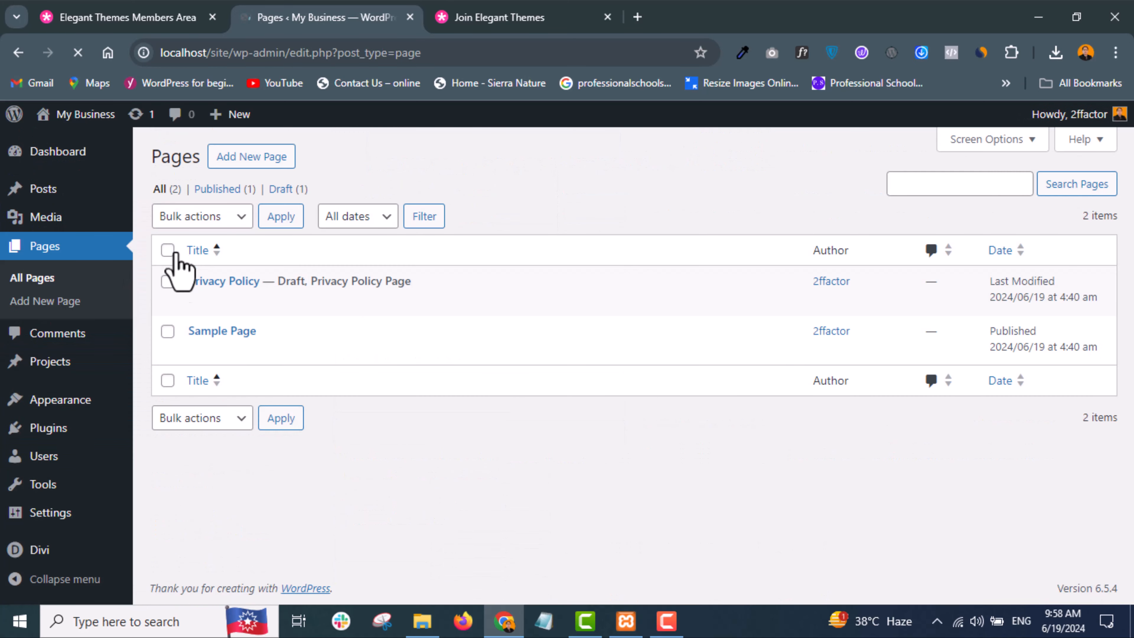
Select all the existing pages and move them to the trash.
left_click(167, 250)
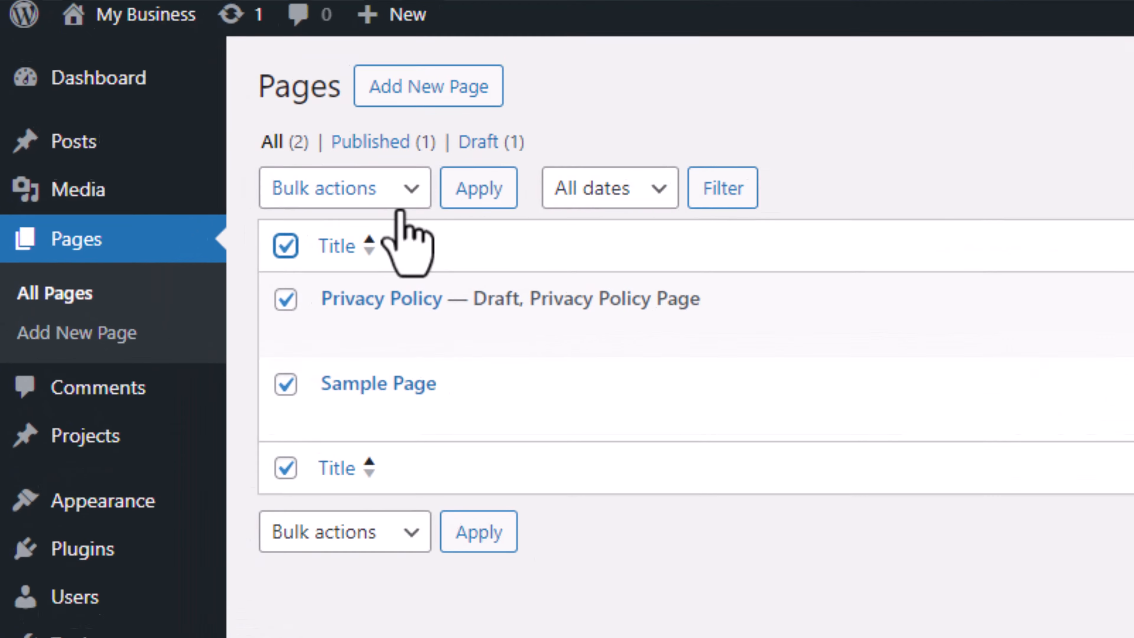
left_click(235, 223)
left_click(411, 295)
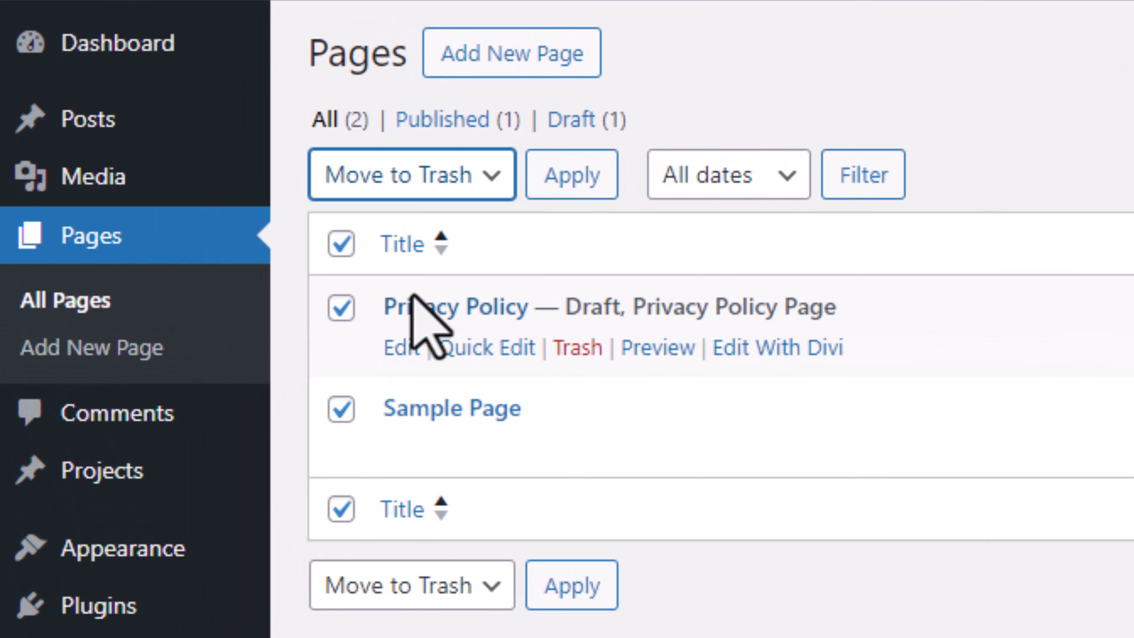
left_click(557, 193)
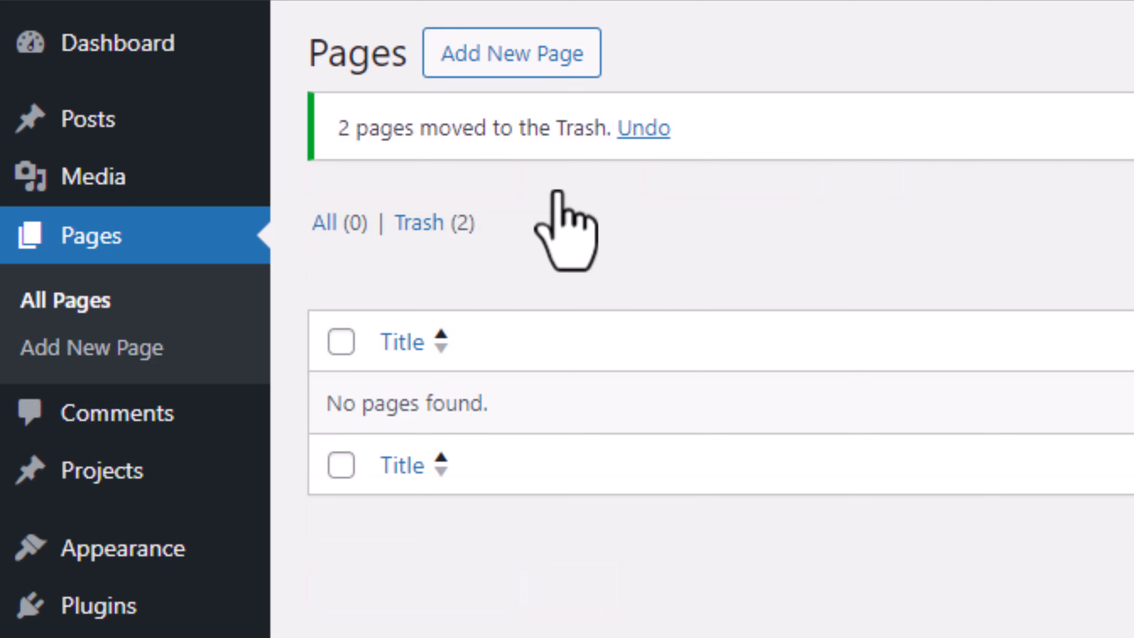
Add a new page titled "Home" and publish it.
left_click(520, 67)
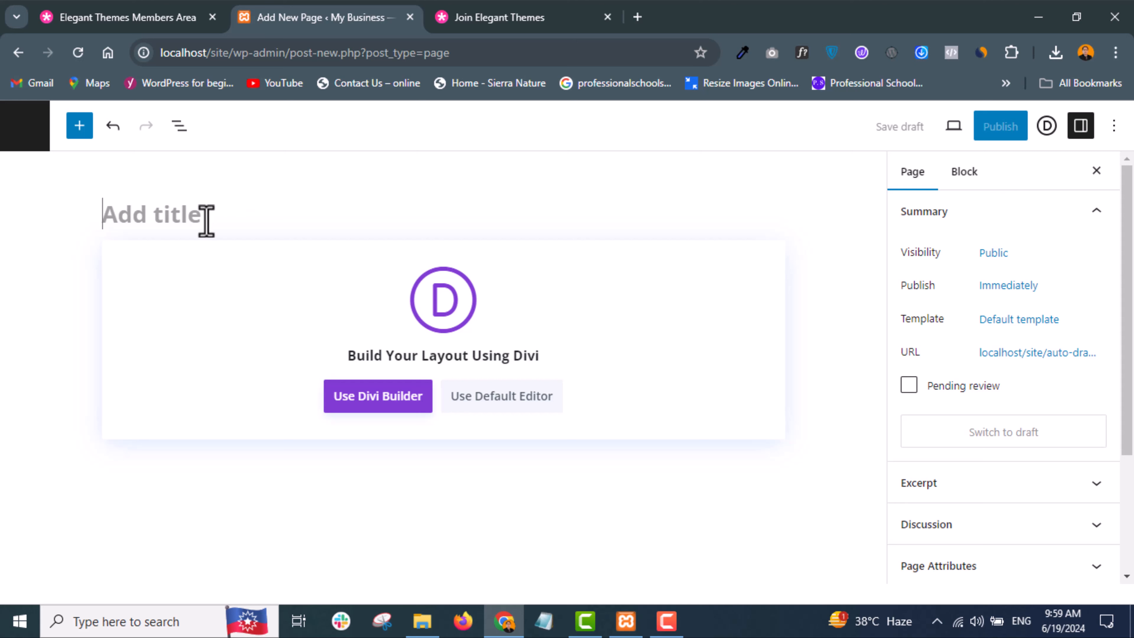
type("Home")
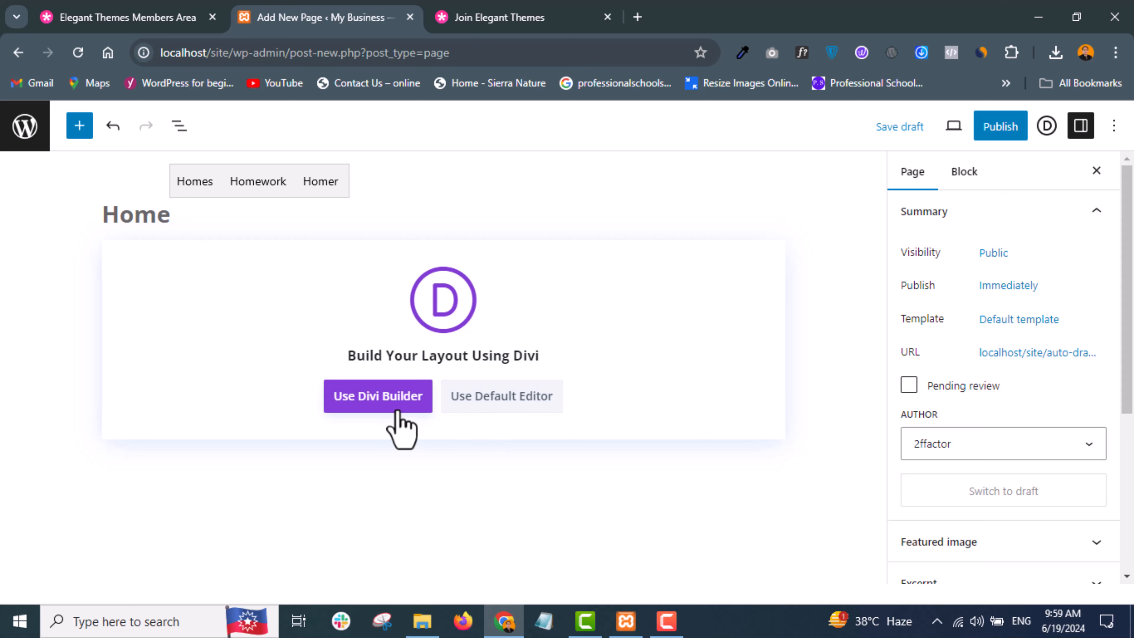
left_click(435, 215)
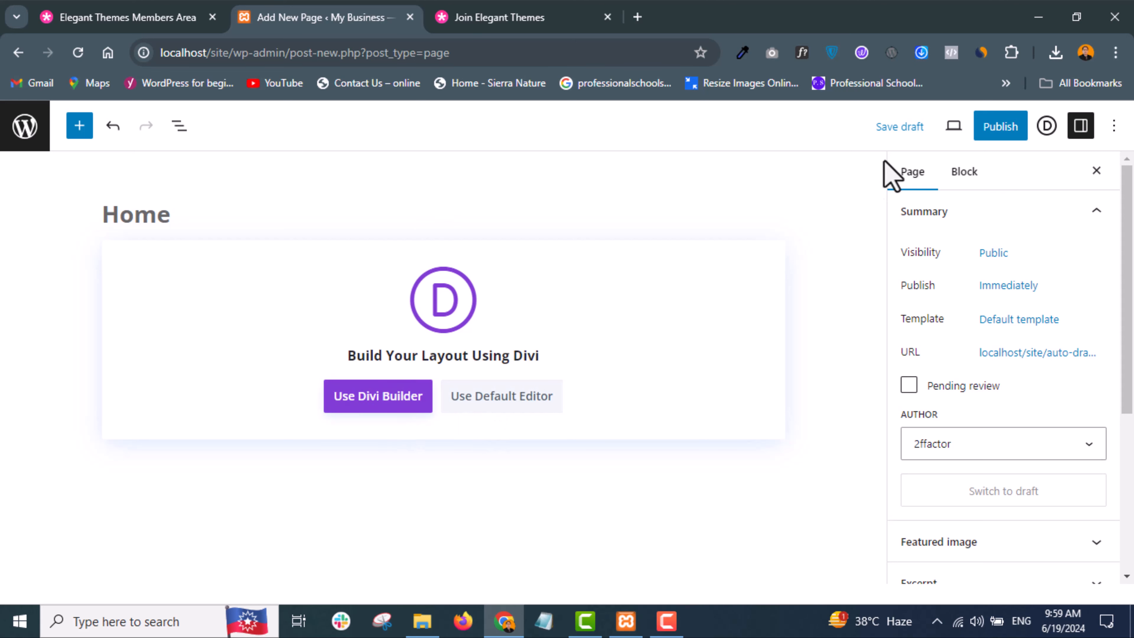
left_click(995, 132)
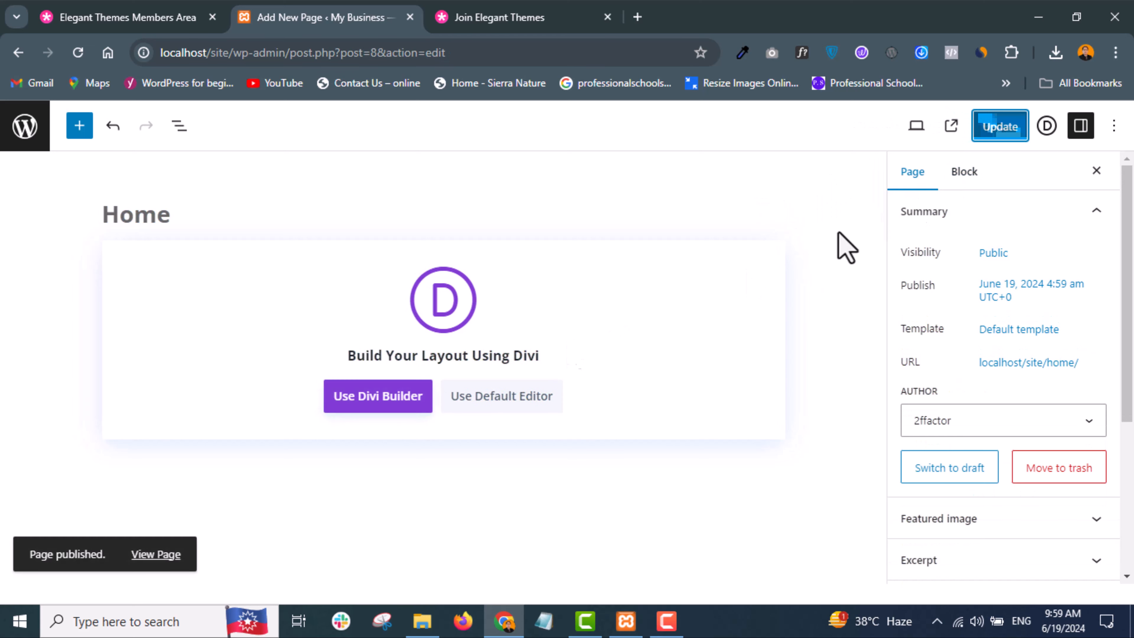
Launch the Divi Builder for the Home page, end its guided tour, and choose to build the page from scratch without inserting a row.
left_click(367, 421)
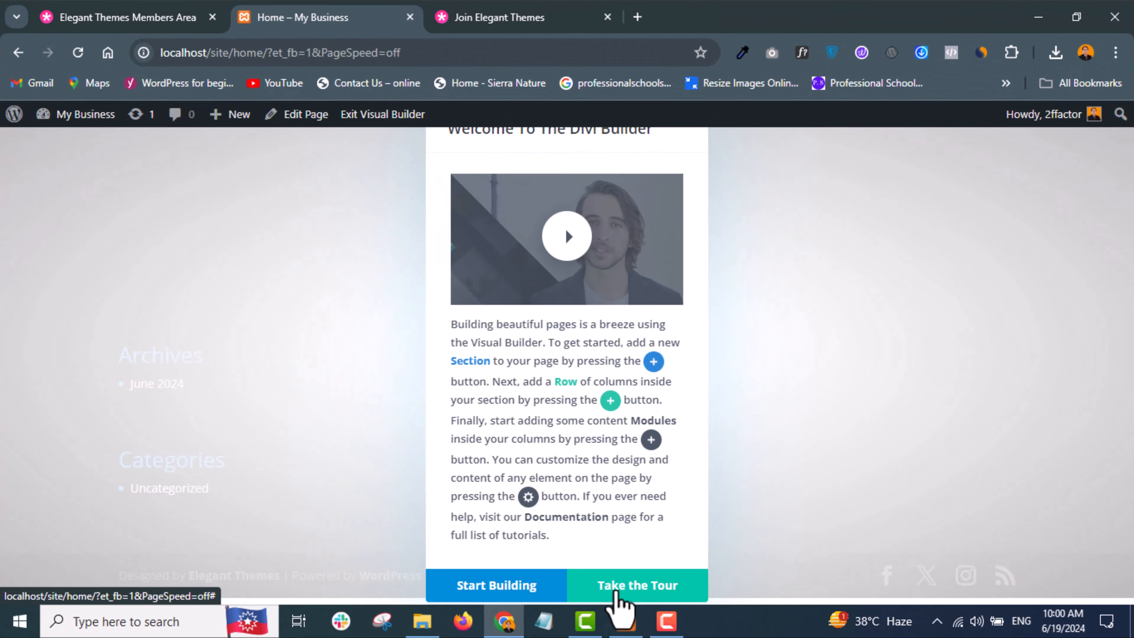
left_click(618, 630)
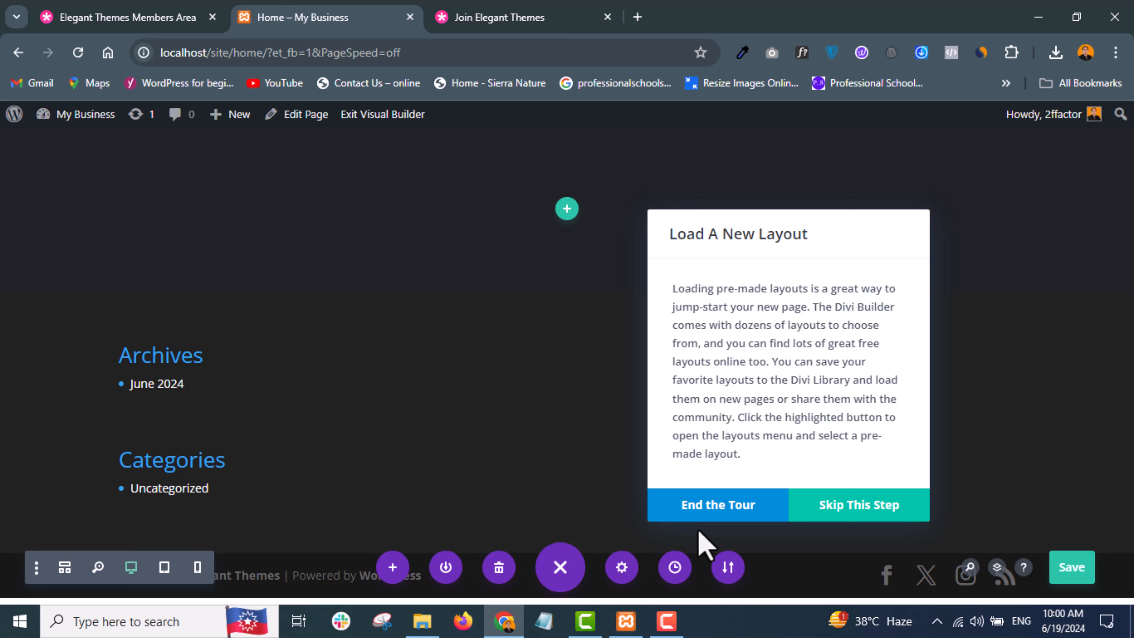
left_click(719, 513)
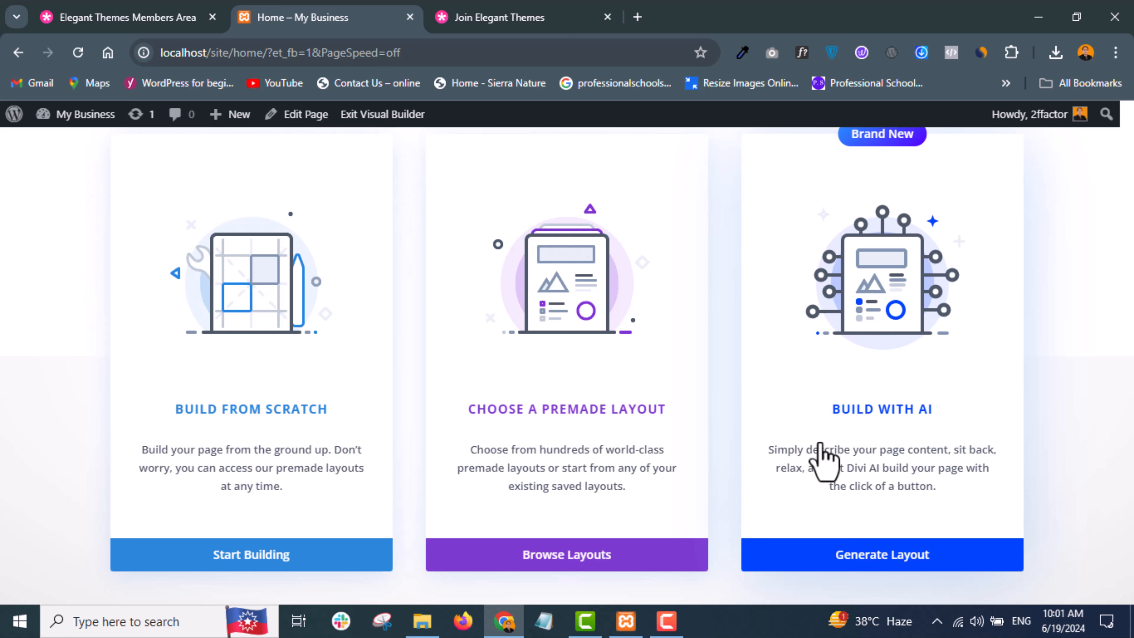
left_click(245, 556)
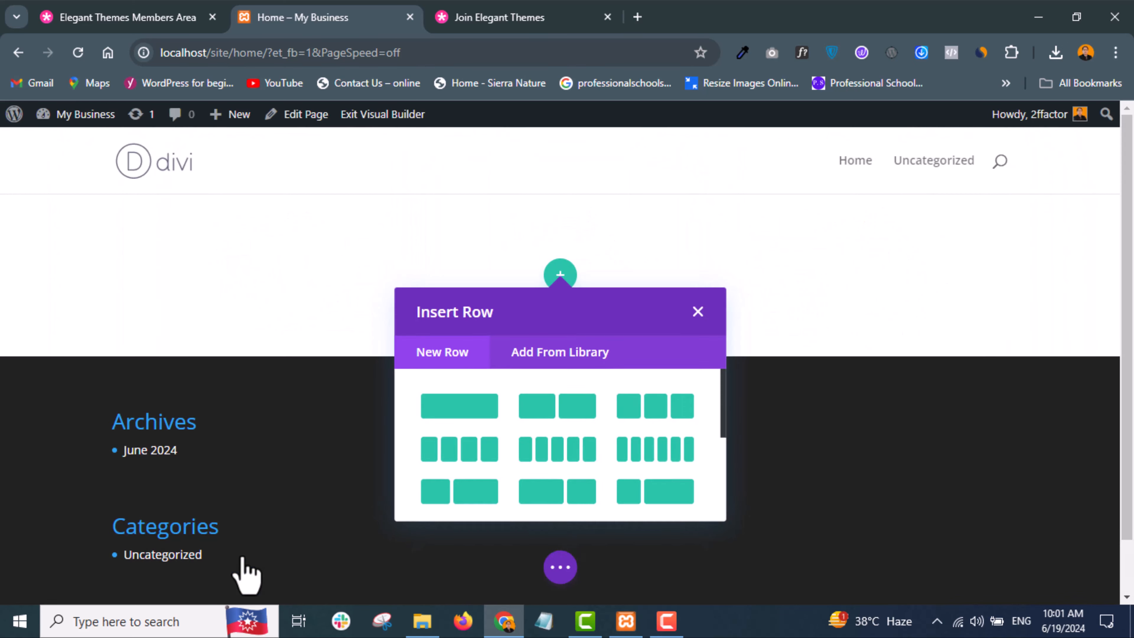
left_click(697, 312)
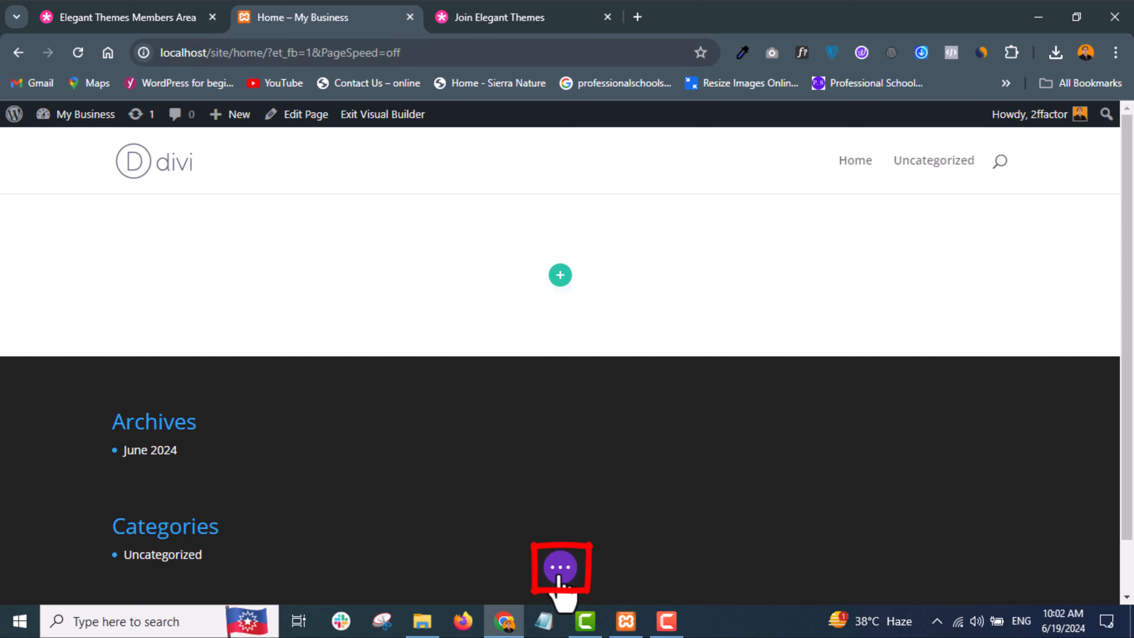
Expand the builder's page tools, look over the empty section's settings, and close them without changes.
left_click(558, 576)
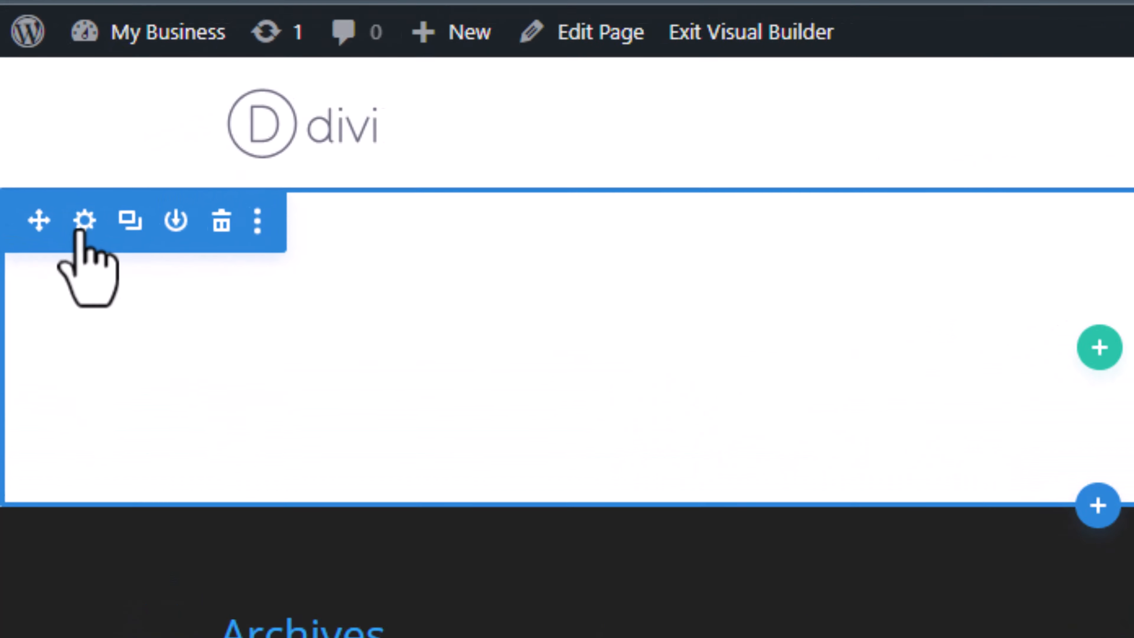
left_click(43, 210)
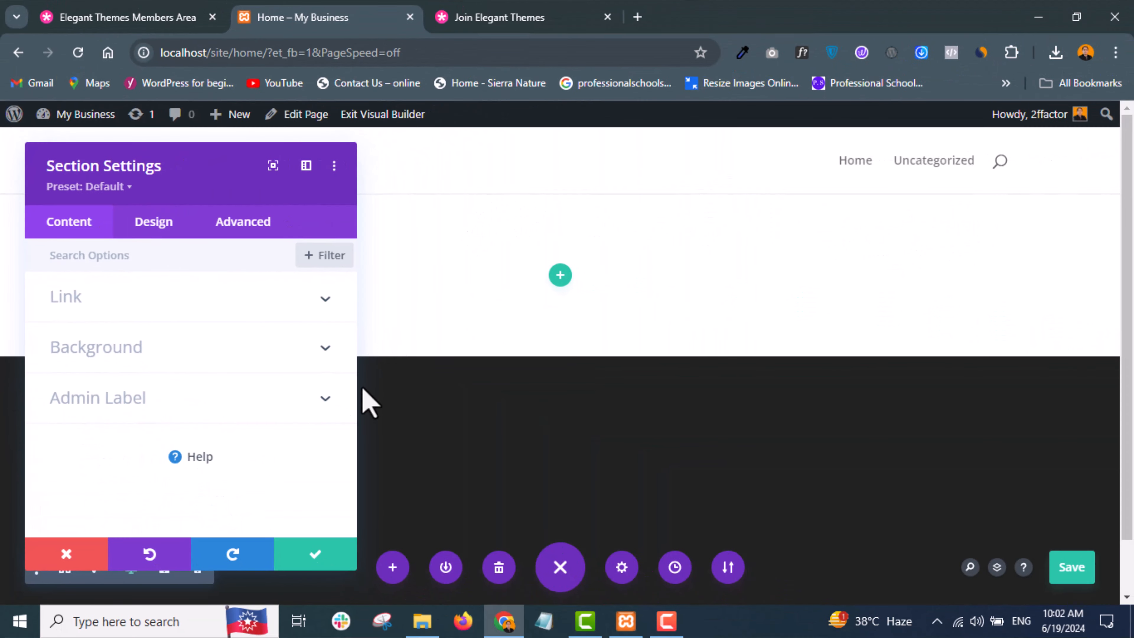
left_click(67, 554)
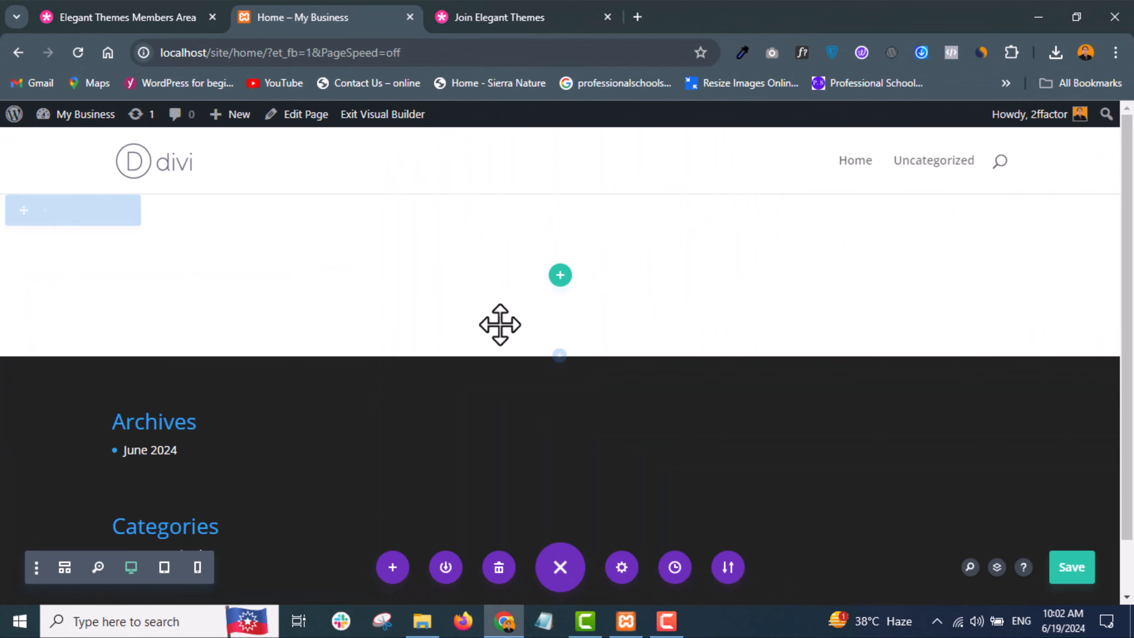
Insert a row with two equal columns into the section and dismiss the module chooser.
left_click(560, 275)
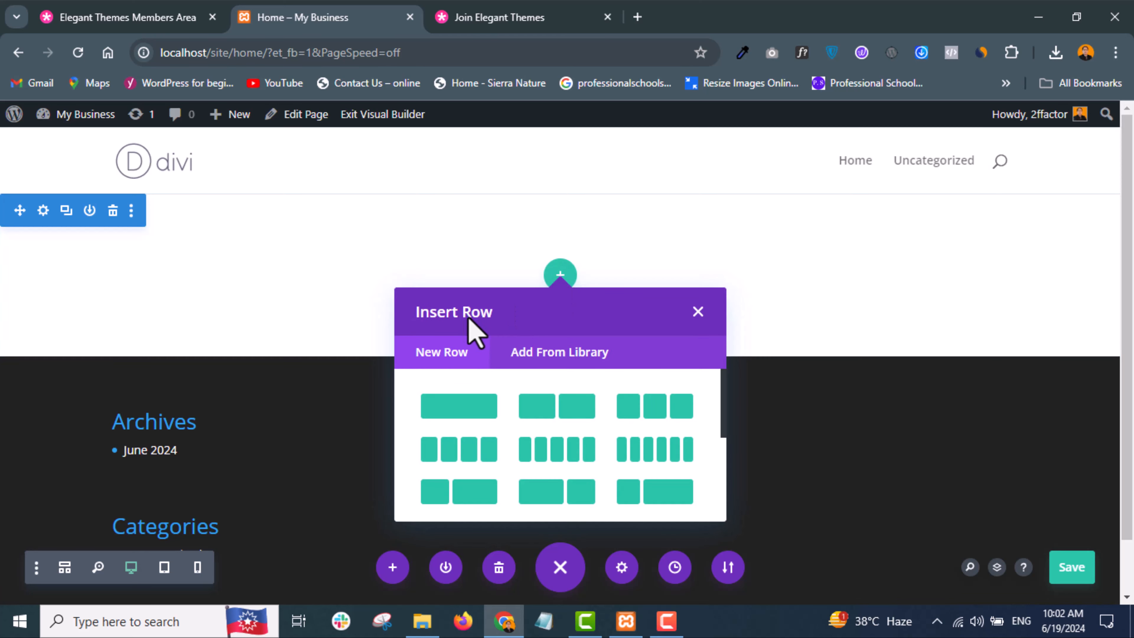
scroll(539, 469, "down", 1)
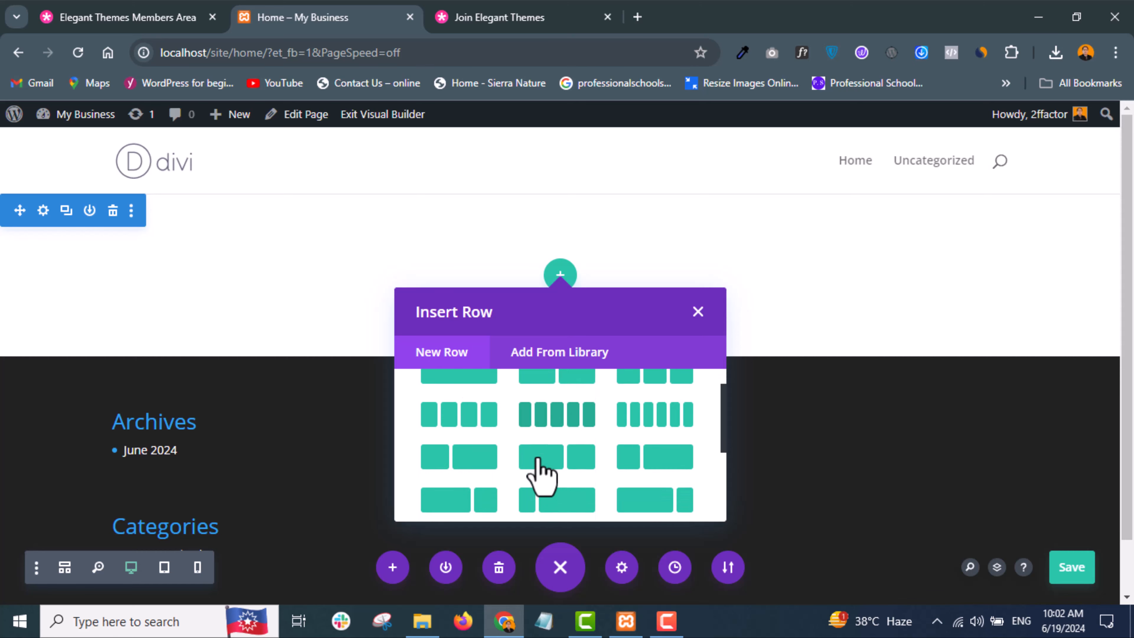
scroll(540, 474, "up", 2)
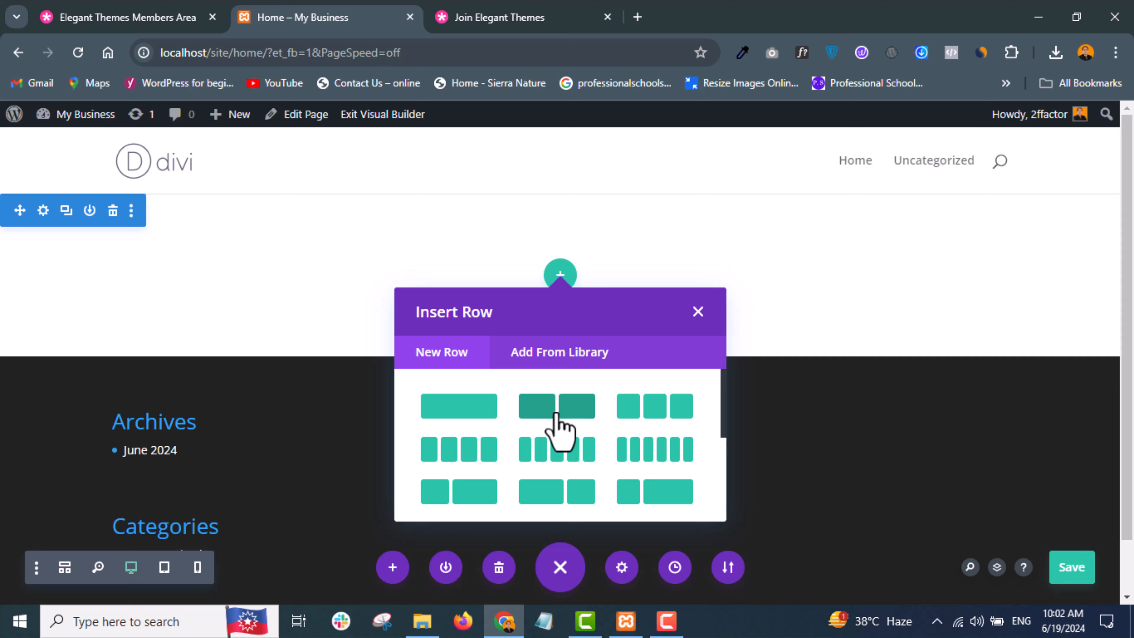
left_click(555, 413)
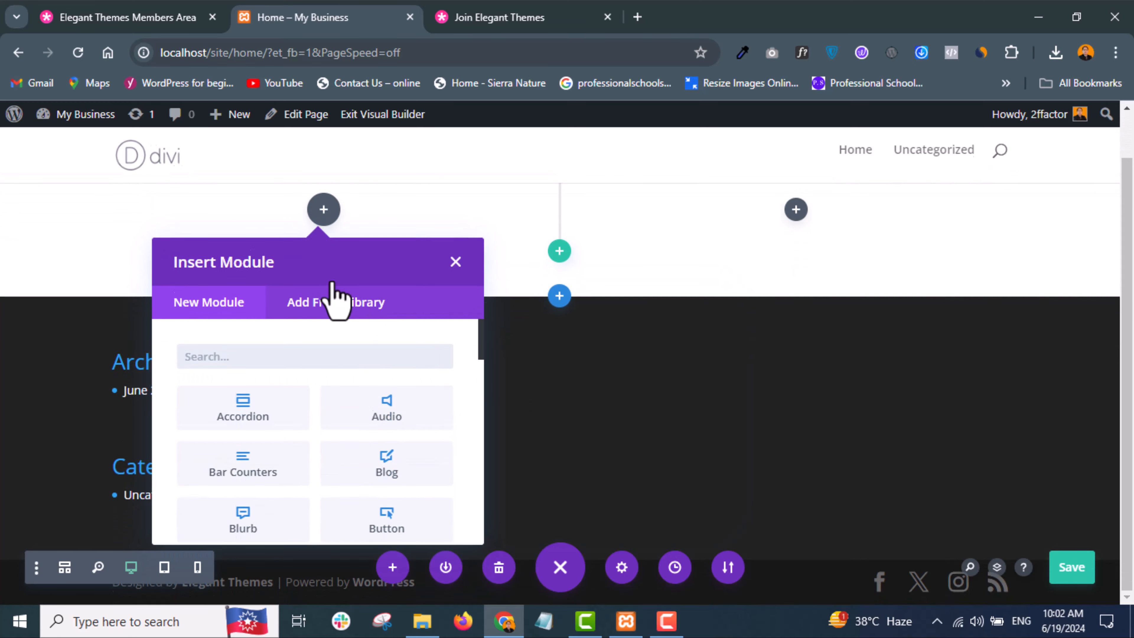
left_click(455, 261)
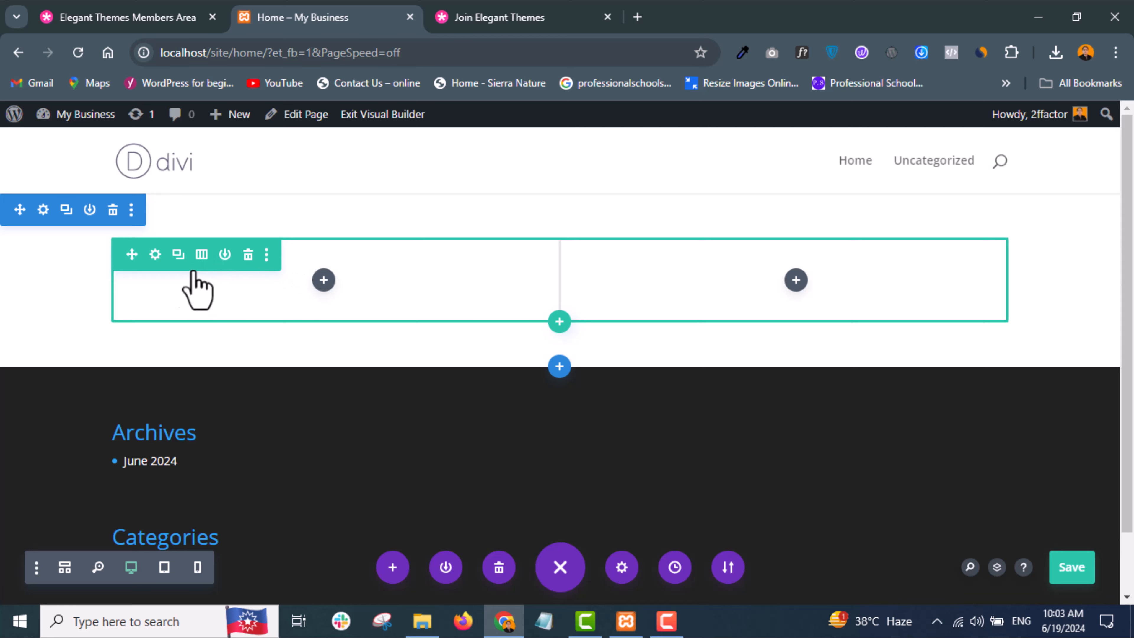
Open the row's settings, move their window aside to examine the column structure, and accept them unchanged.
left_click(155, 254)
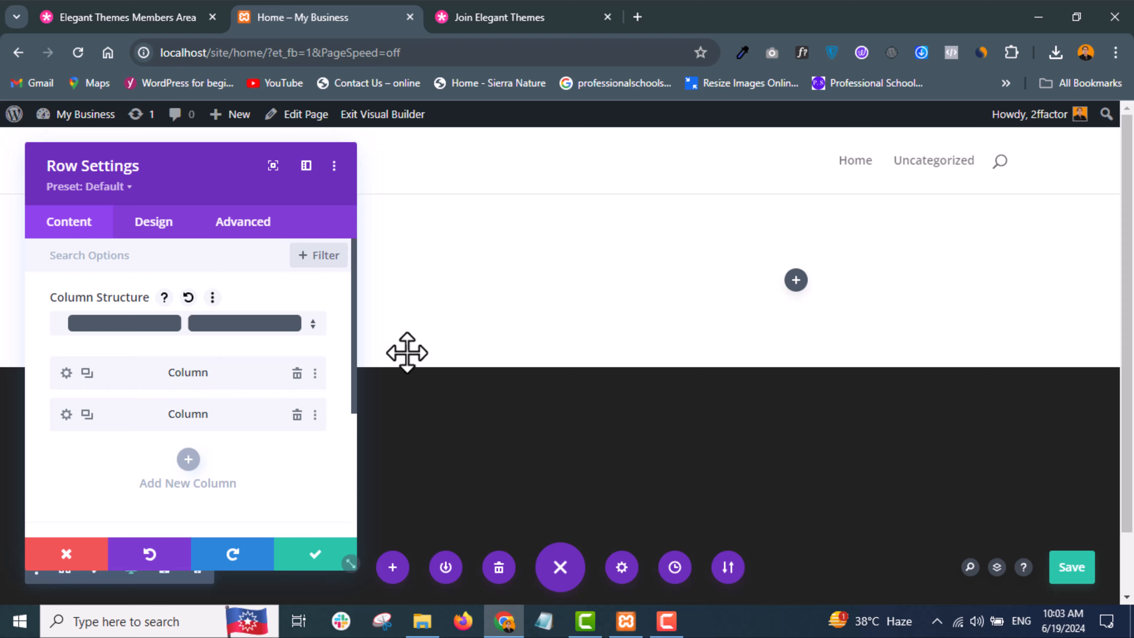
left_click_drag(198, 161, 961, 335)
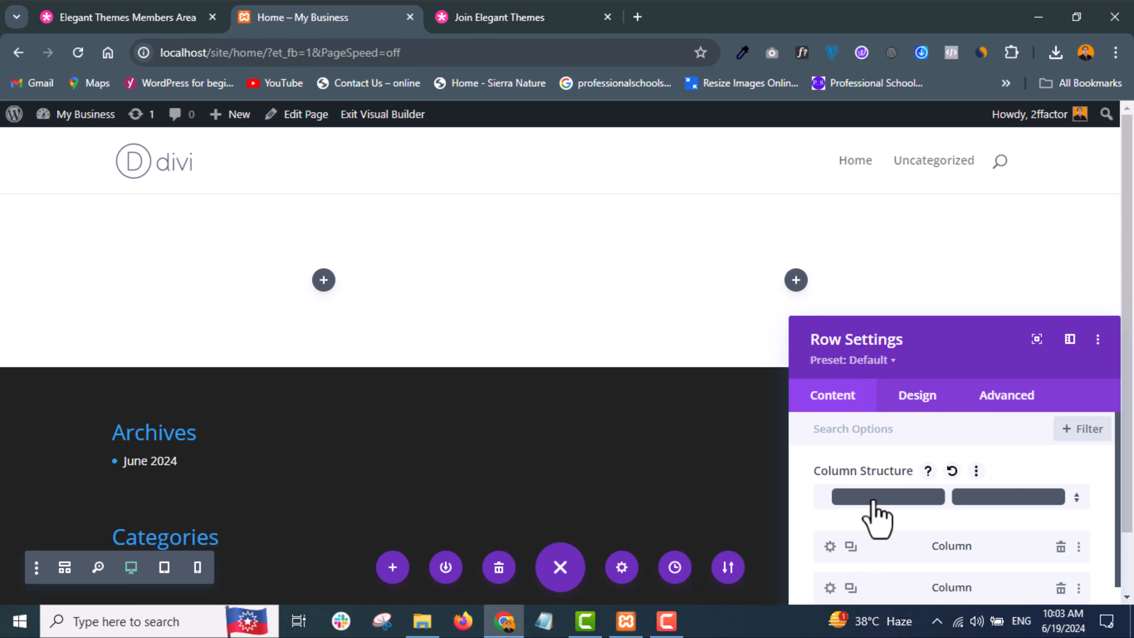
left_click_drag(948, 345, 860, 199)
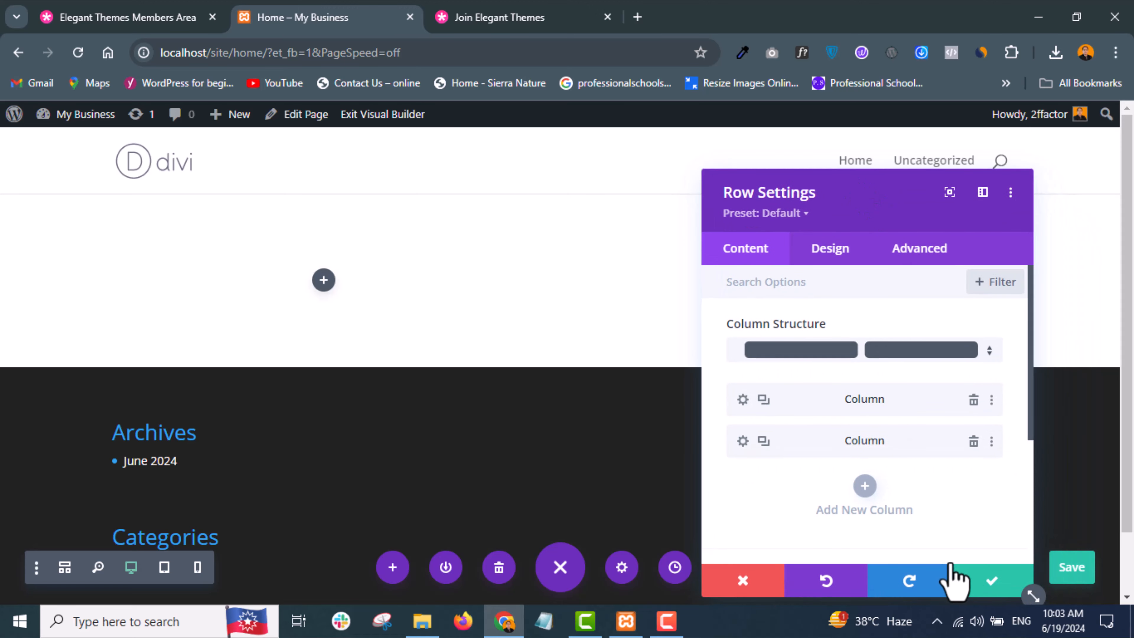
left_click(968, 586)
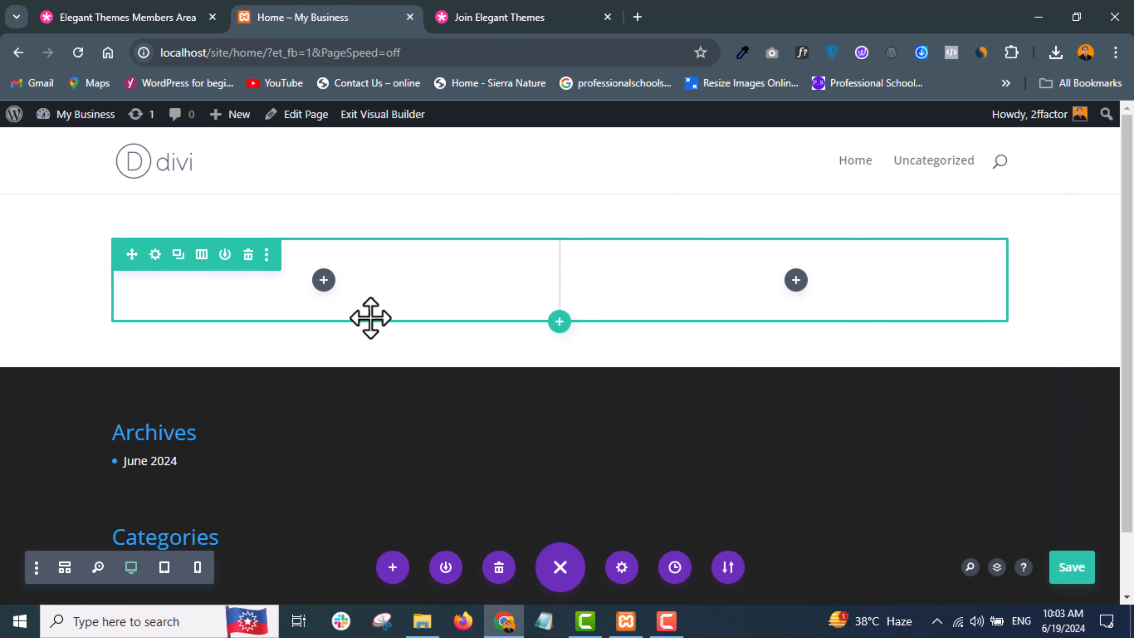
Open the module chooser for the row's first column and examine the available modules.
left_click(324, 286)
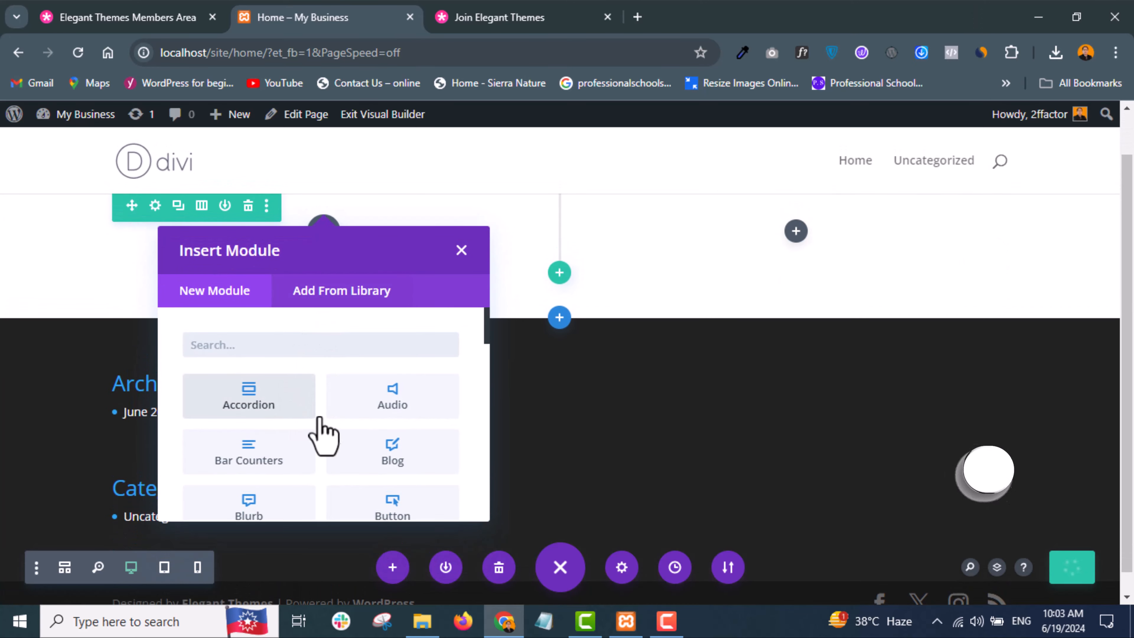
scroll(316, 437, "down", 2)
scroll(317, 440, "down", 2)
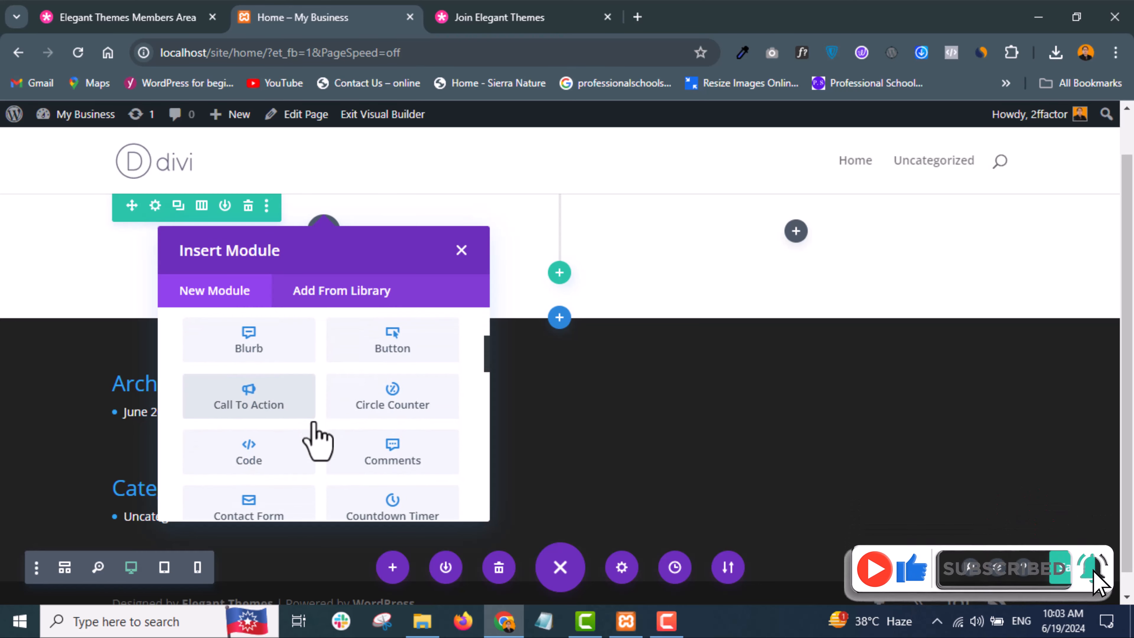
scroll(313, 422, "up", 4)
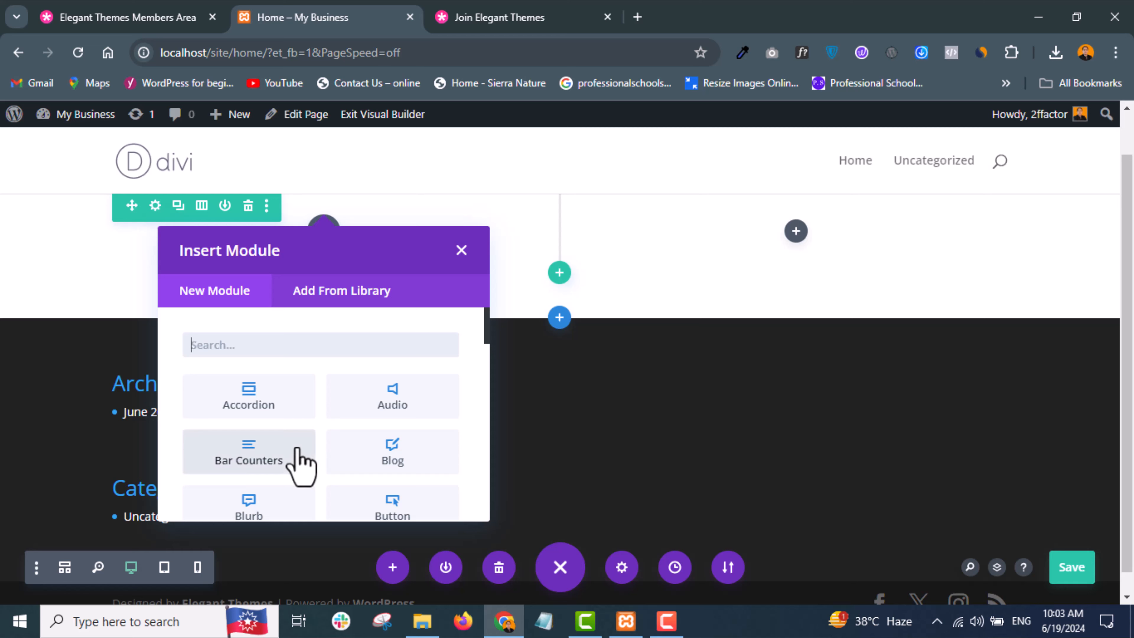
scroll(295, 463, "down", 3)
scroll(301, 465, "down", 5)
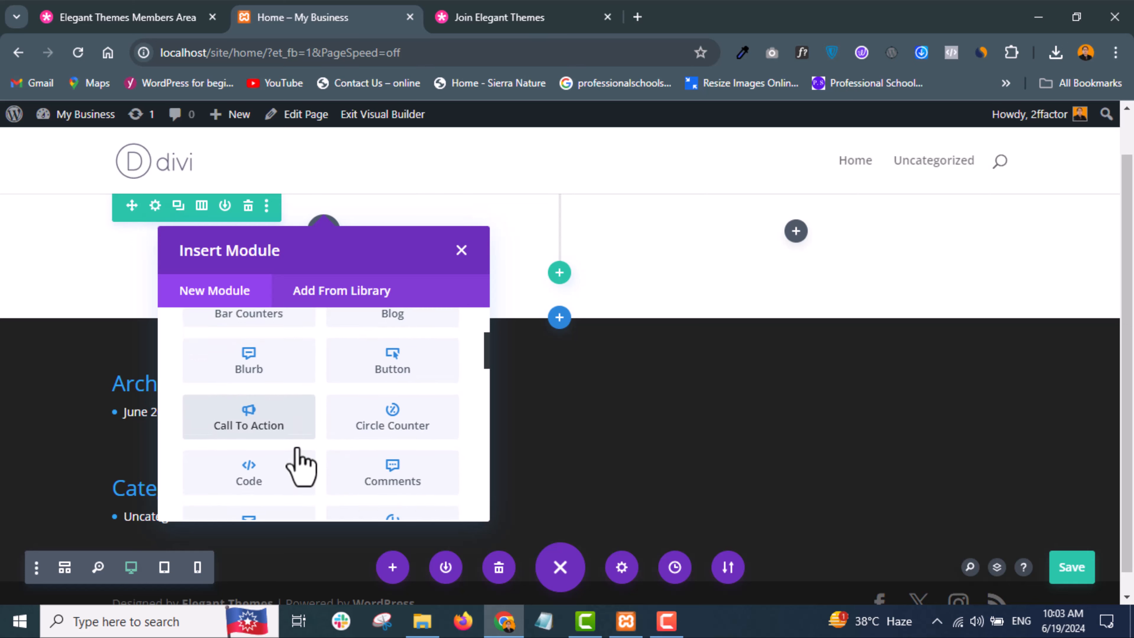
scroll(301, 464, "down", 6)
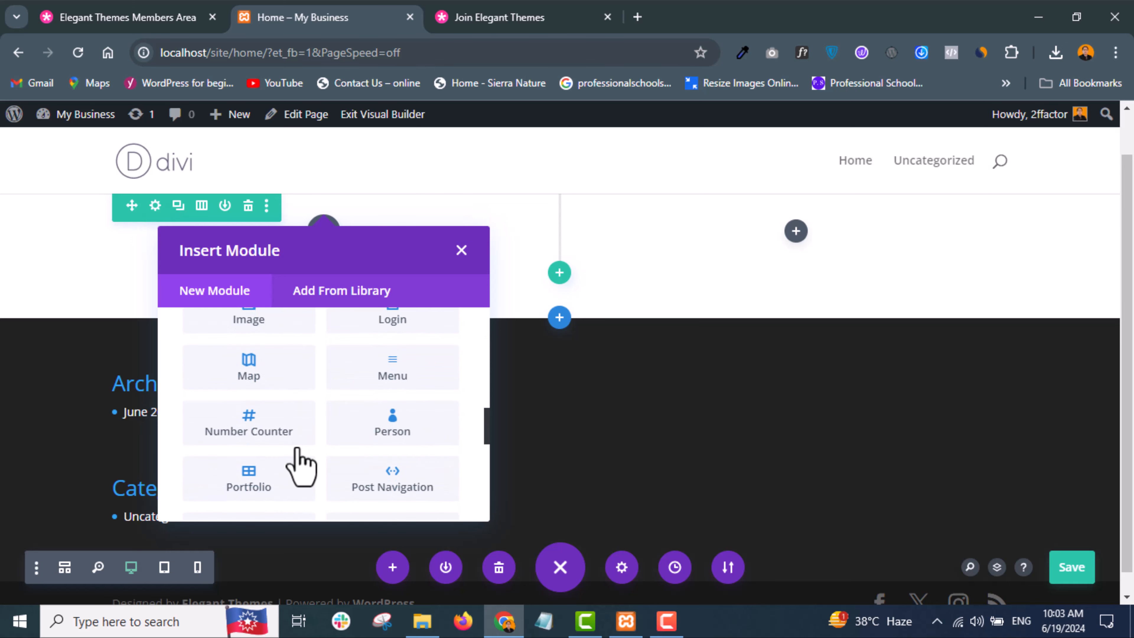
scroll(301, 465, "down", 5)
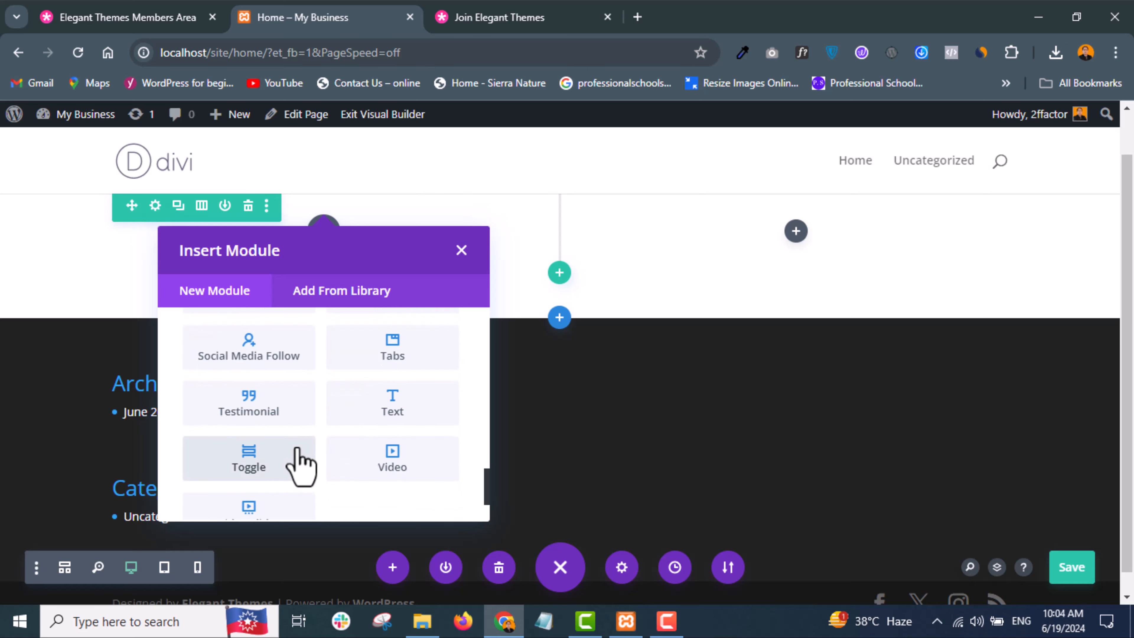
scroll(301, 464, "up", 10)
scroll(300, 464, "up", 5)
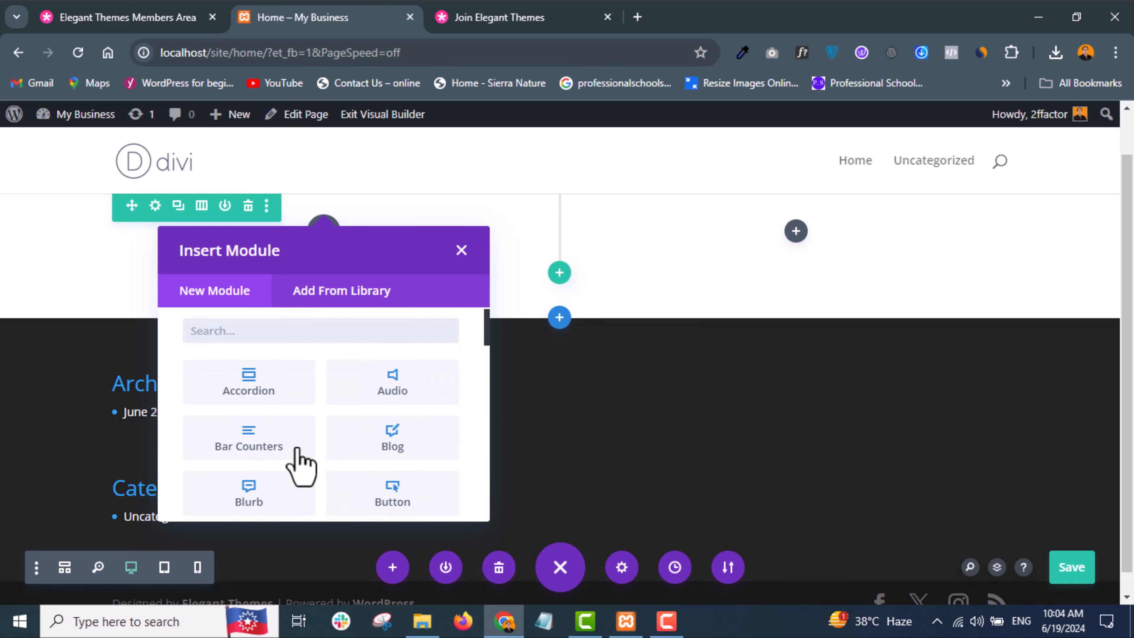
scroll(300, 465, "down", 3)
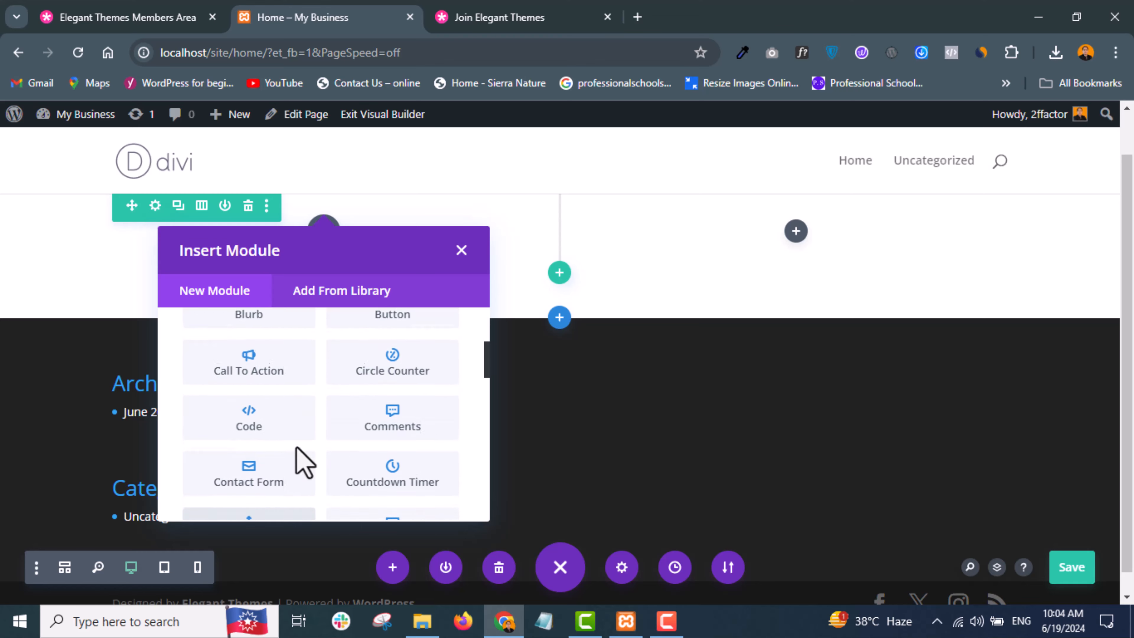
scroll(296, 448, "up", 3)
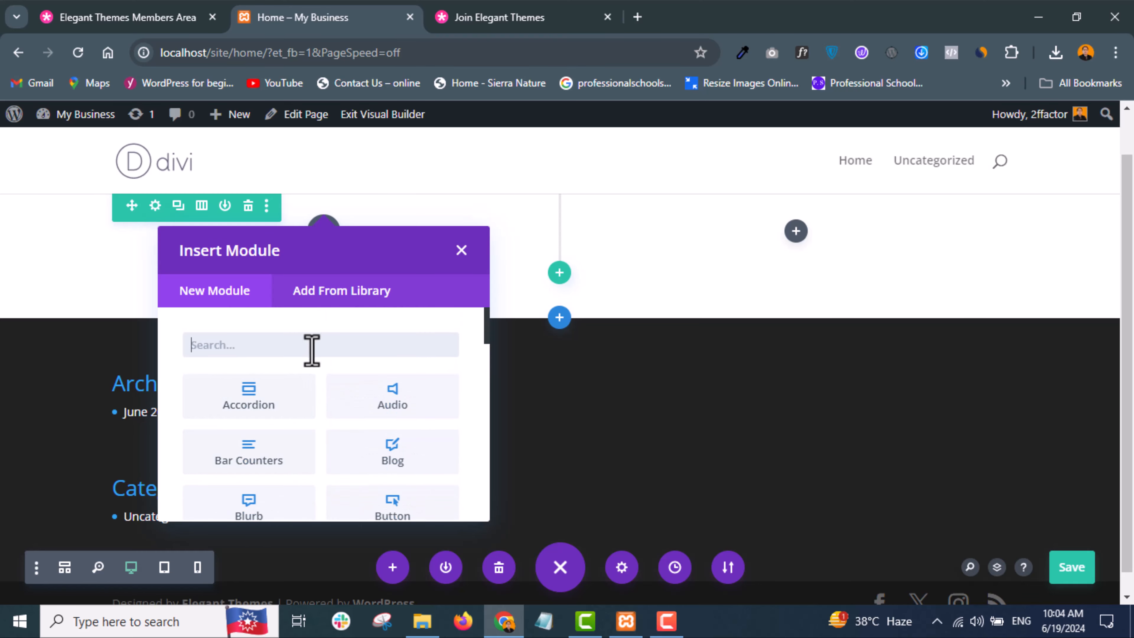
Search the module chooser for "text" and clear the search to restore the full module list.
type("te")
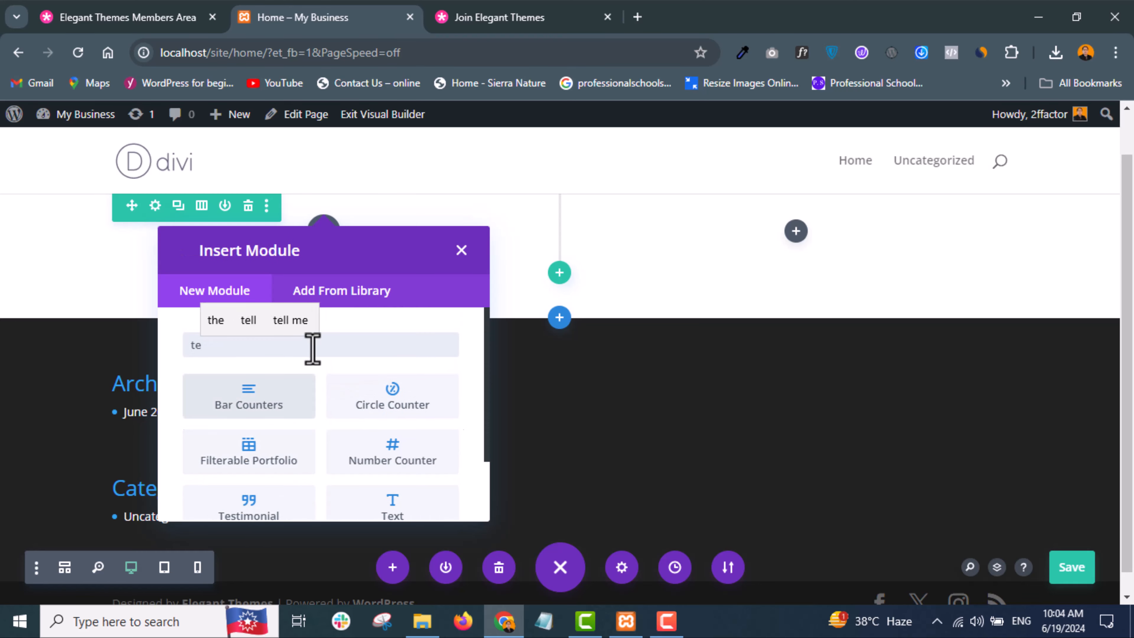
type("xt")
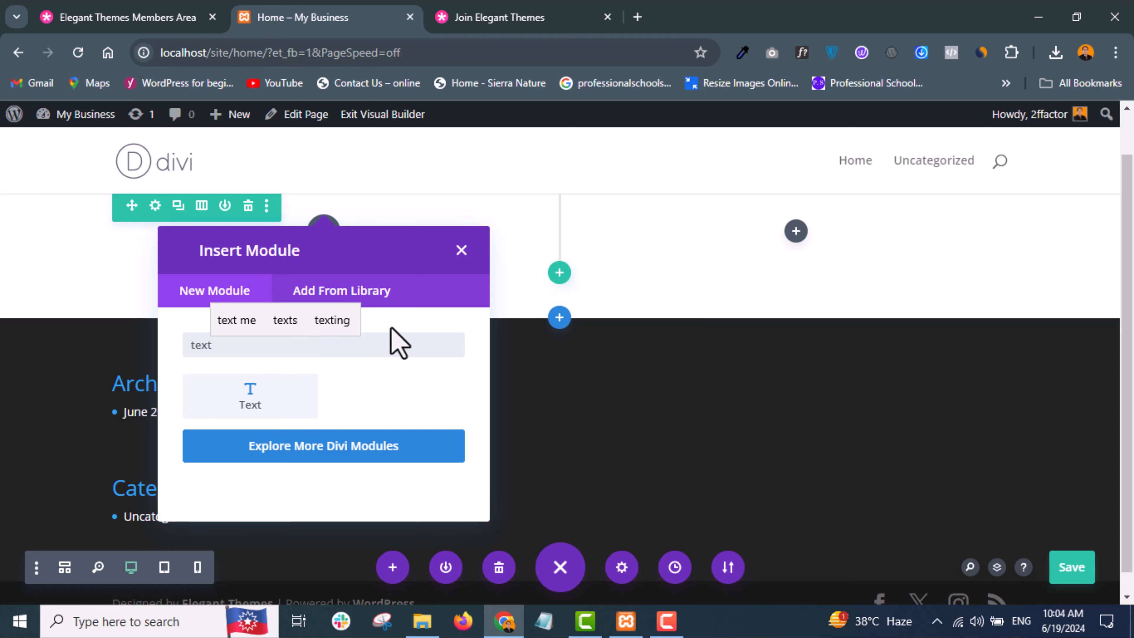
key("BackSpace")
key("BackSpace")
key("BackSpace")
key("BackSpace")
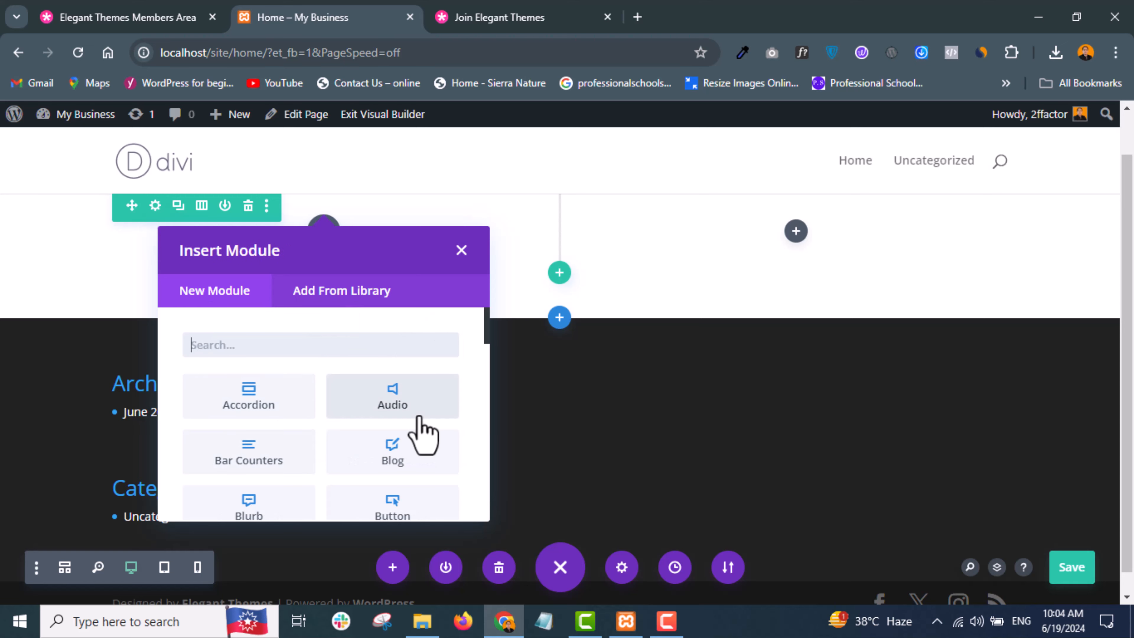
Find the Text module in the full module list and insert it into the row's first column.
scroll(419, 429, "down", 2)
scroll(406, 435, "down", 4)
scroll(281, 457, "down", 2)
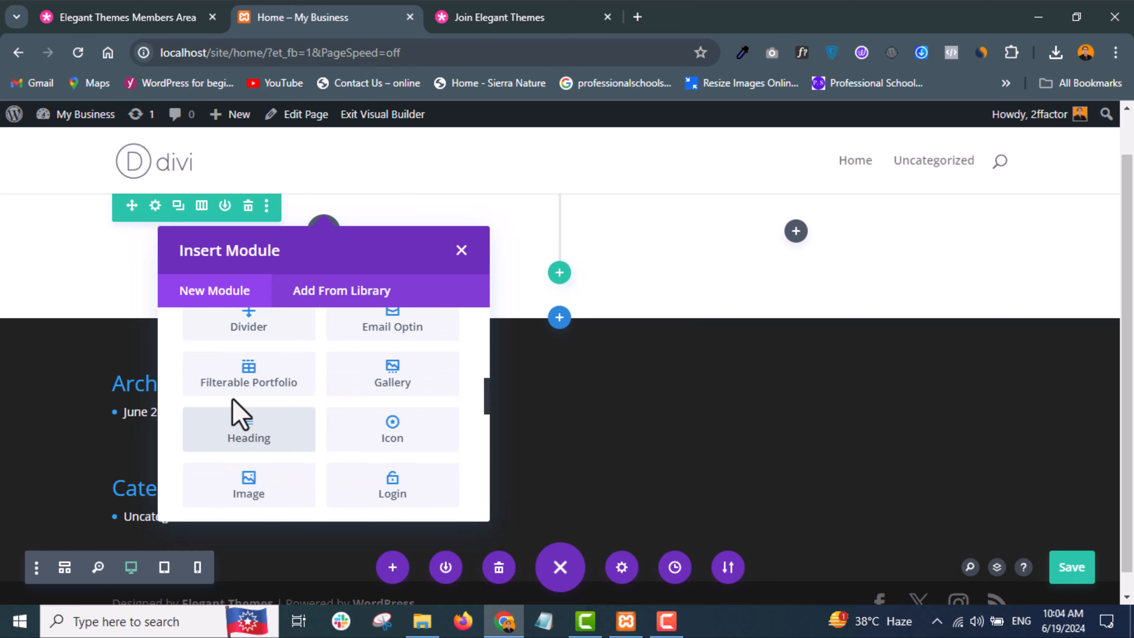
scroll(230, 420, "down", 3)
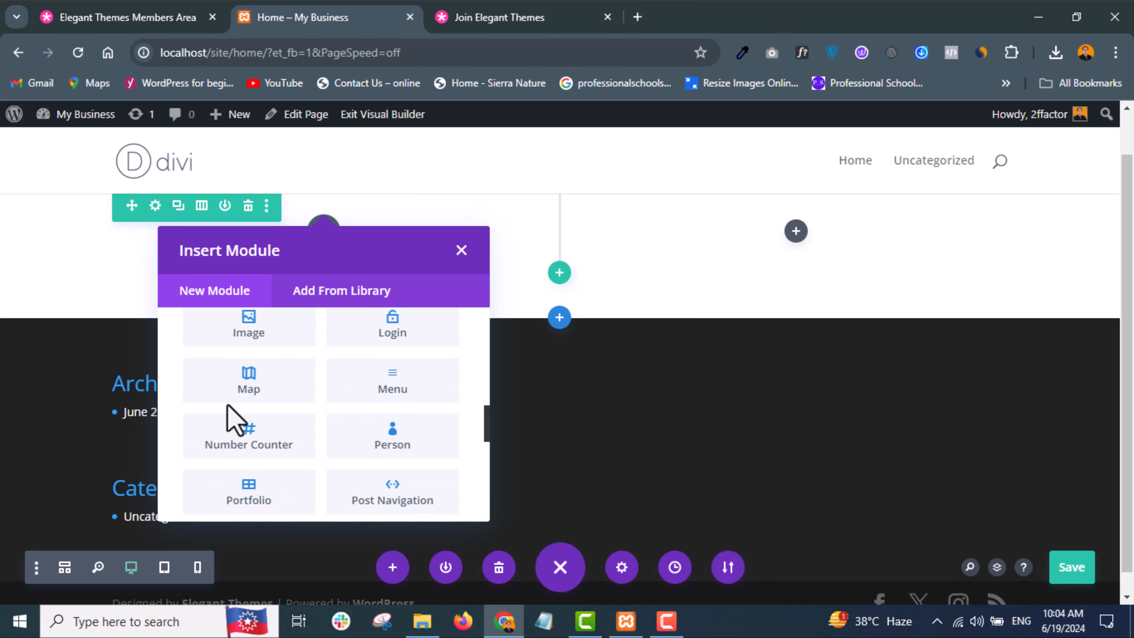
scroll(342, 437, "down", 4)
scroll(392, 454, "down", 4)
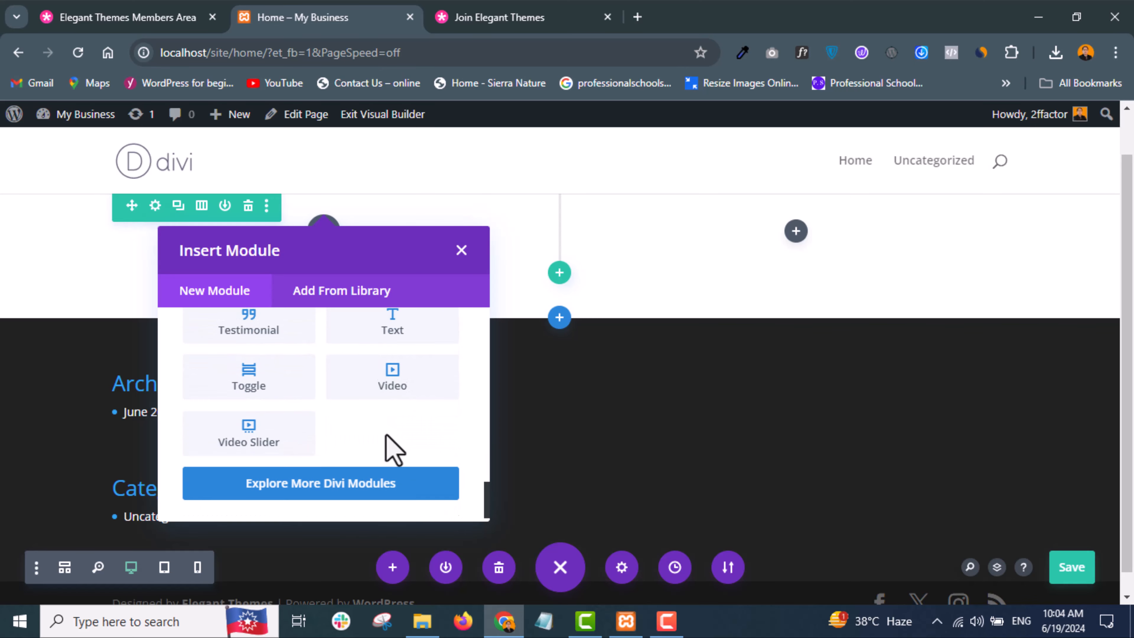
scroll(395, 388, "up", 1)
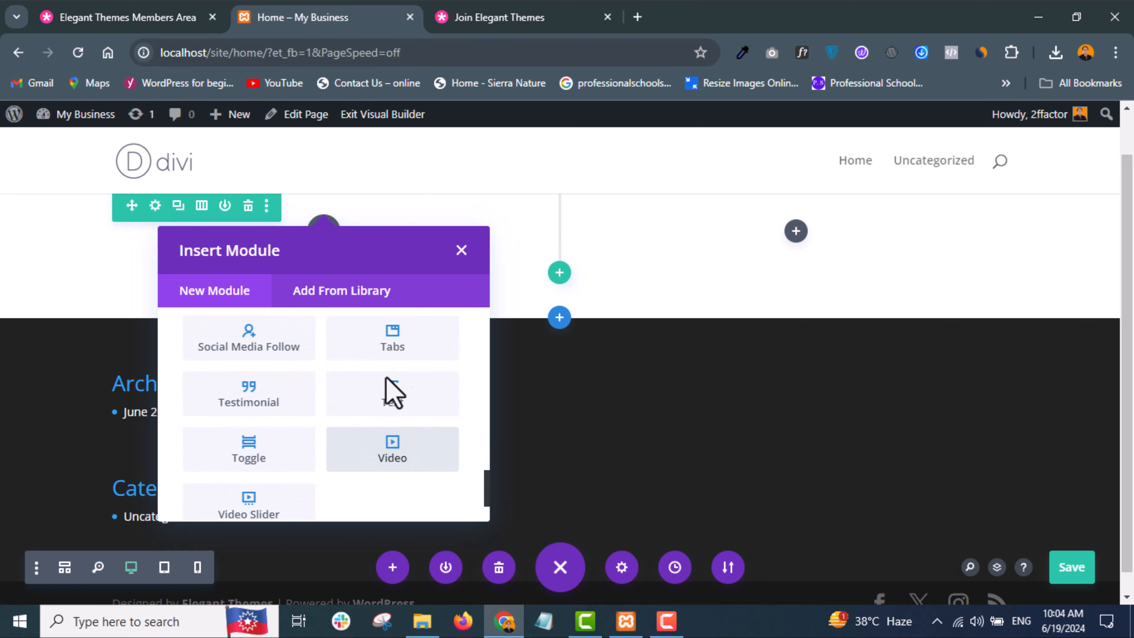
left_click(386, 417)
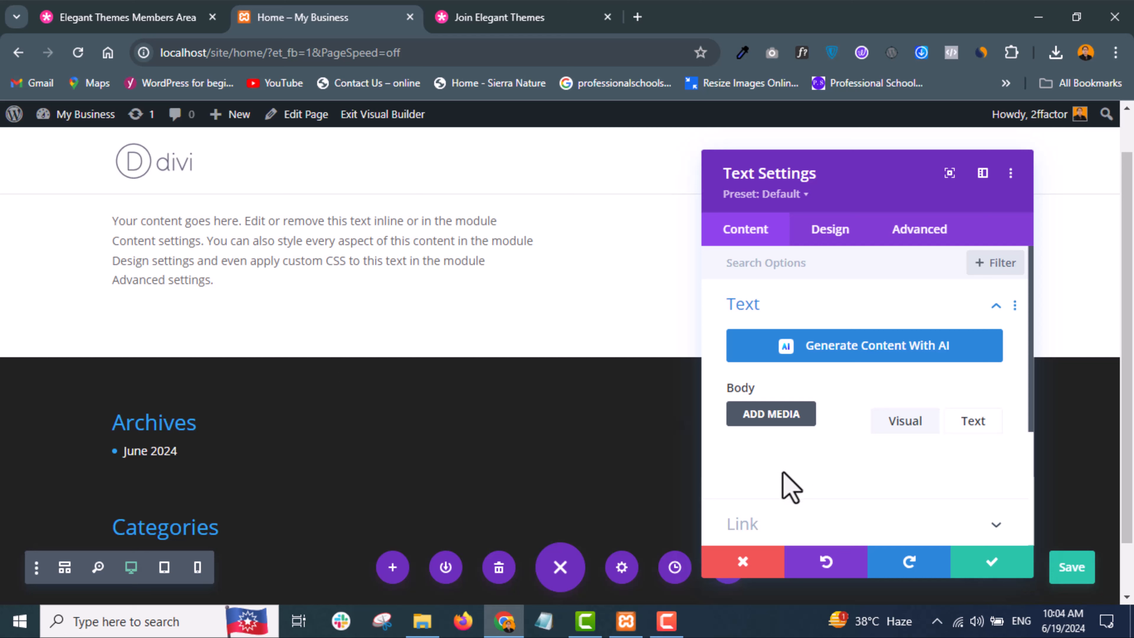
Replace the Text module's placeholder body with "This is my First Tex", accept the module settings, and save the page.
scroll(789, 487, "down", 3)
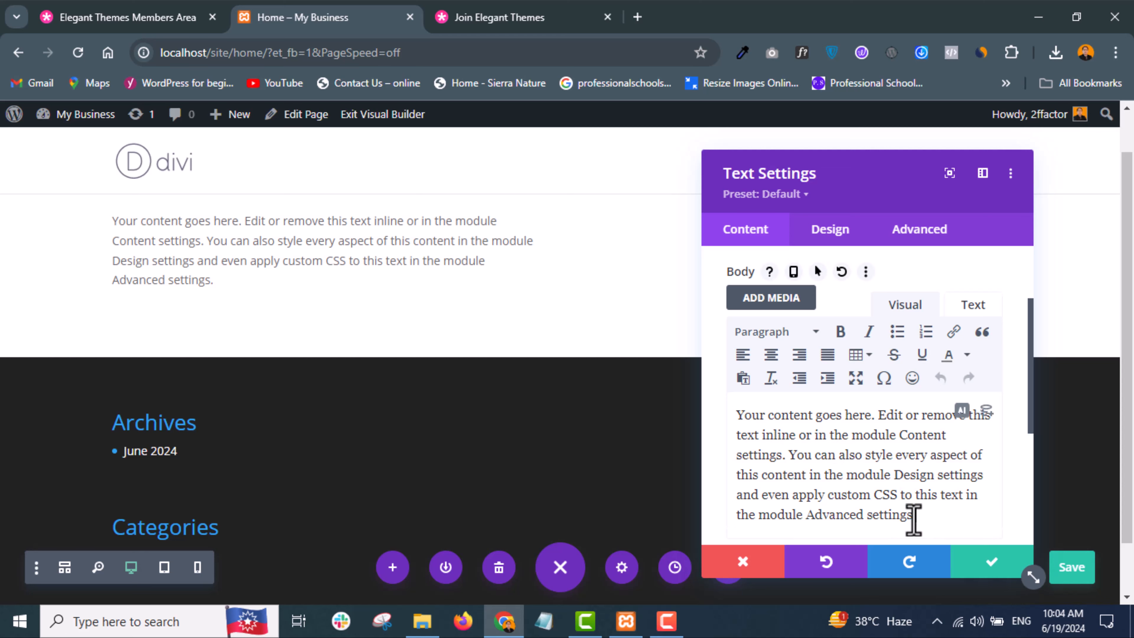
left_click_drag(913, 519, 708, 405)
type("T")
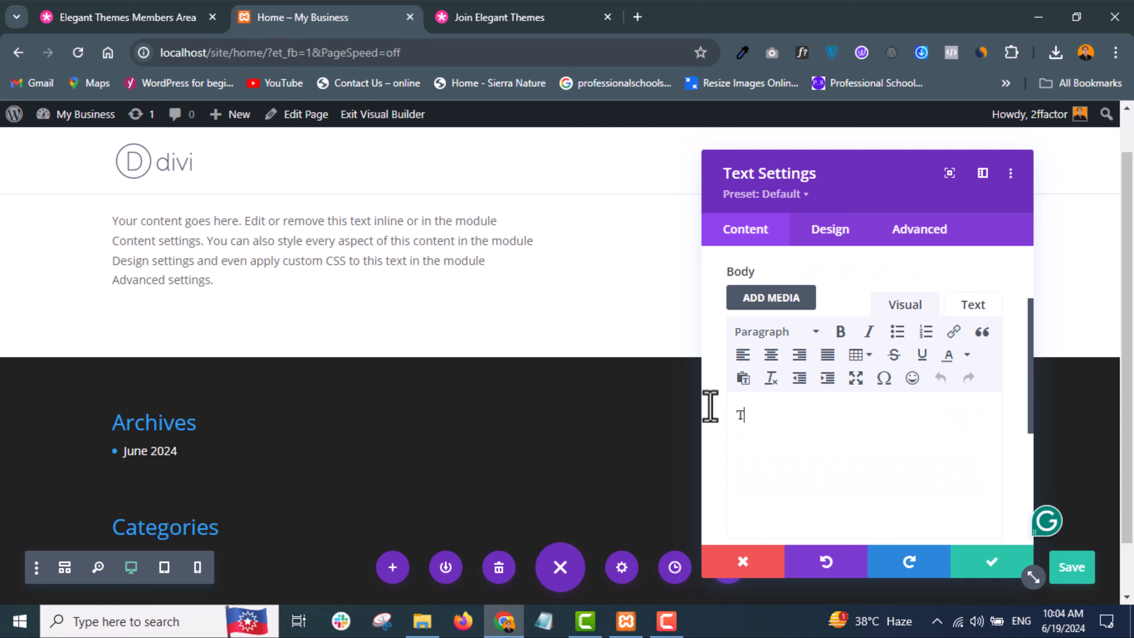
type("his ")
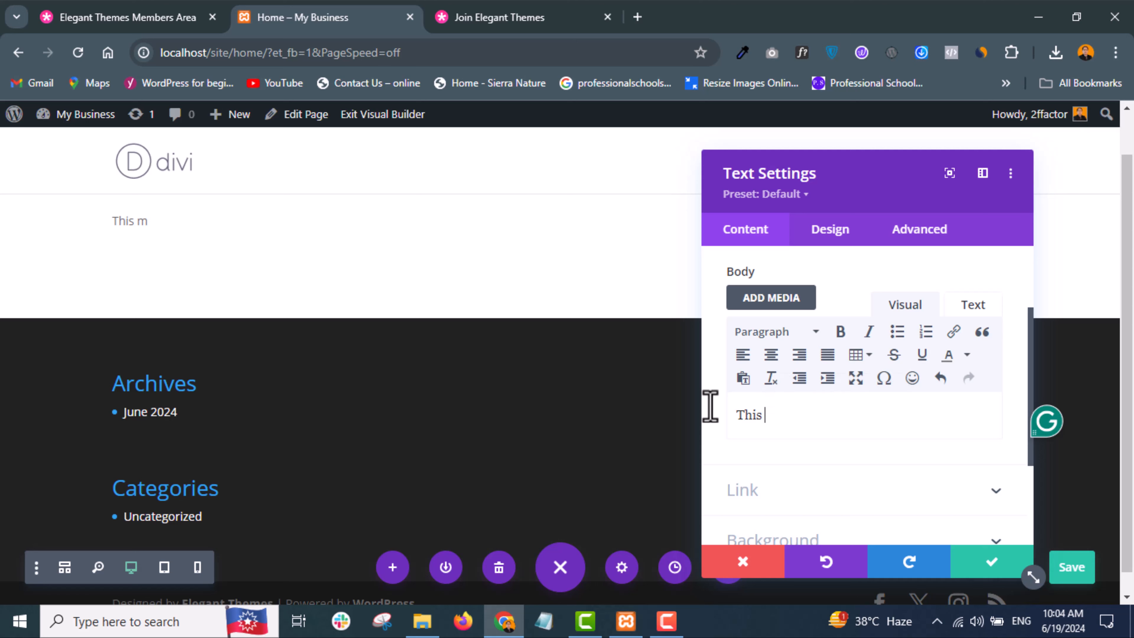
type("is my ")
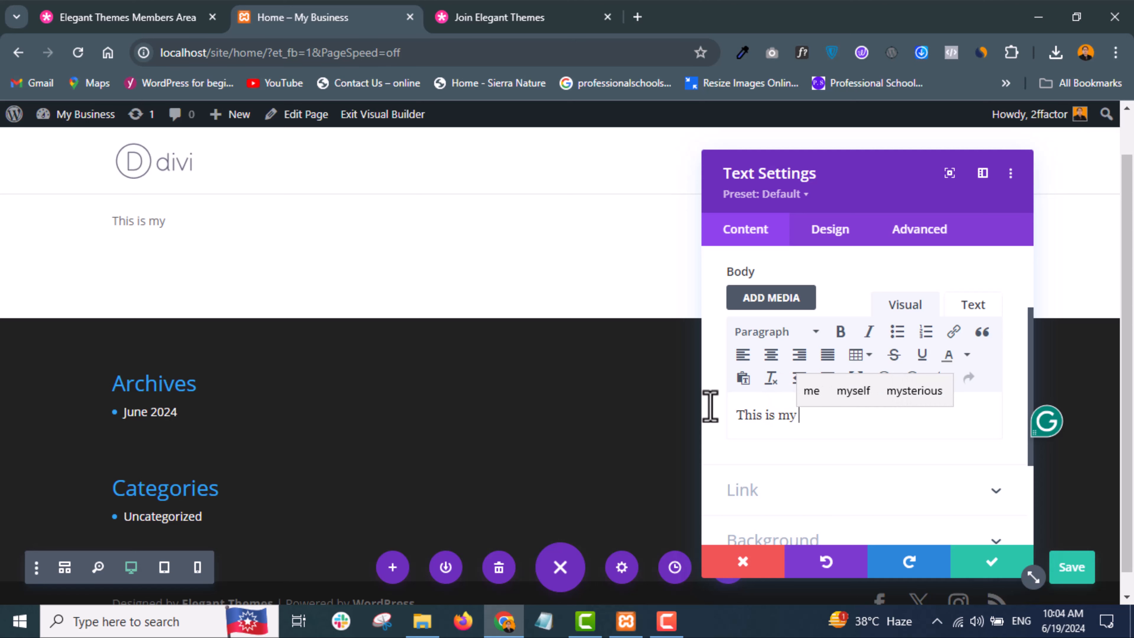
type("Fir")
key("BackSpace")
type("i")
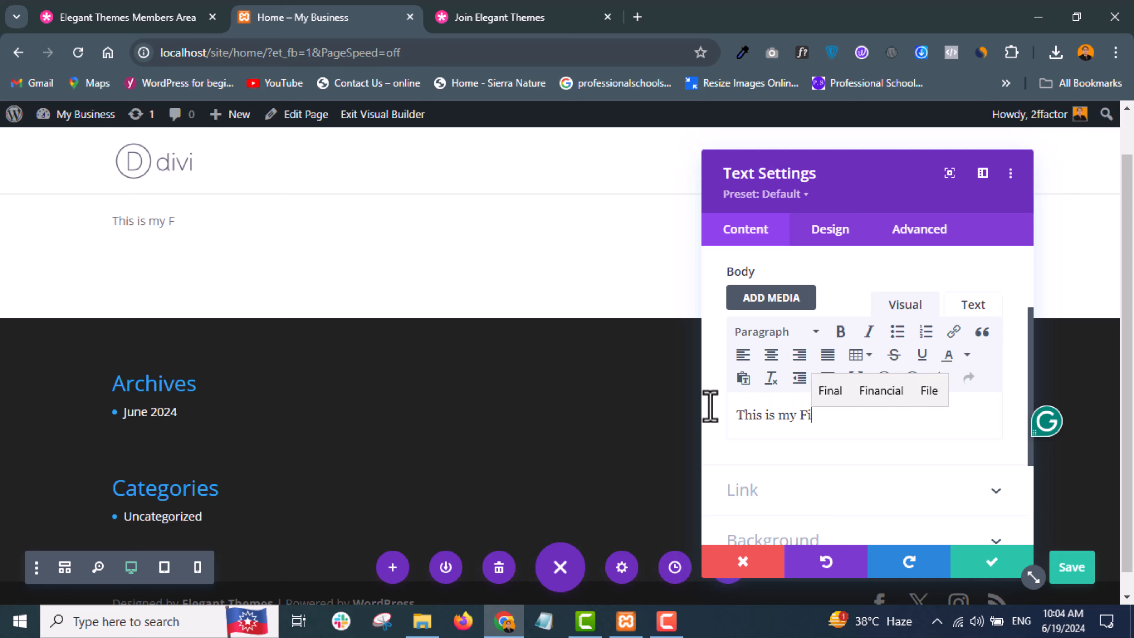
type("rst Te")
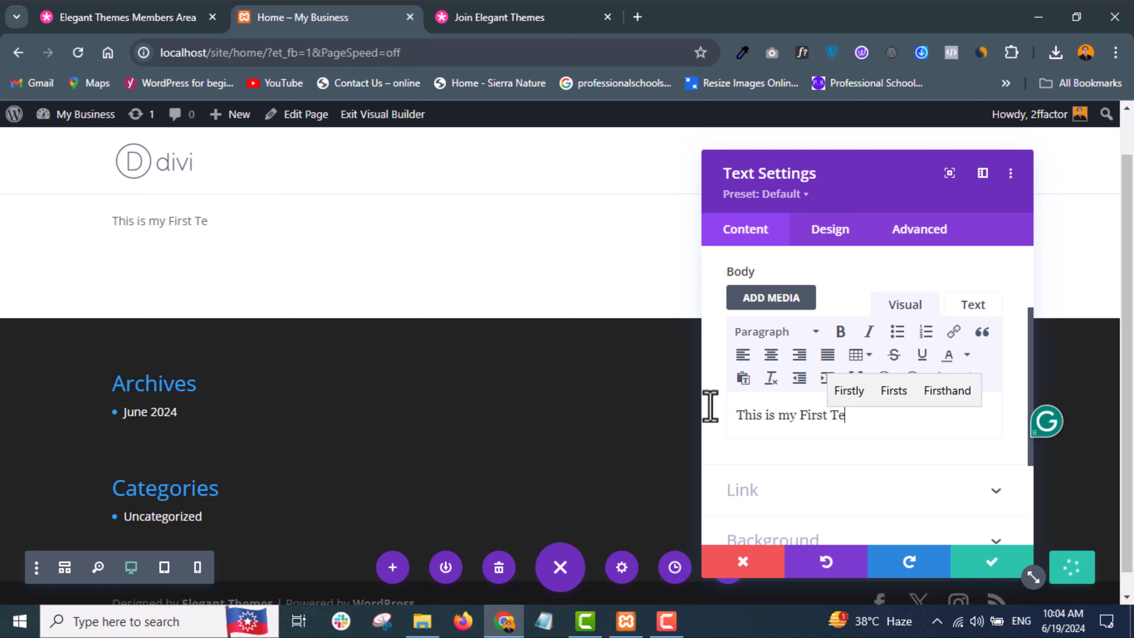
type("x")
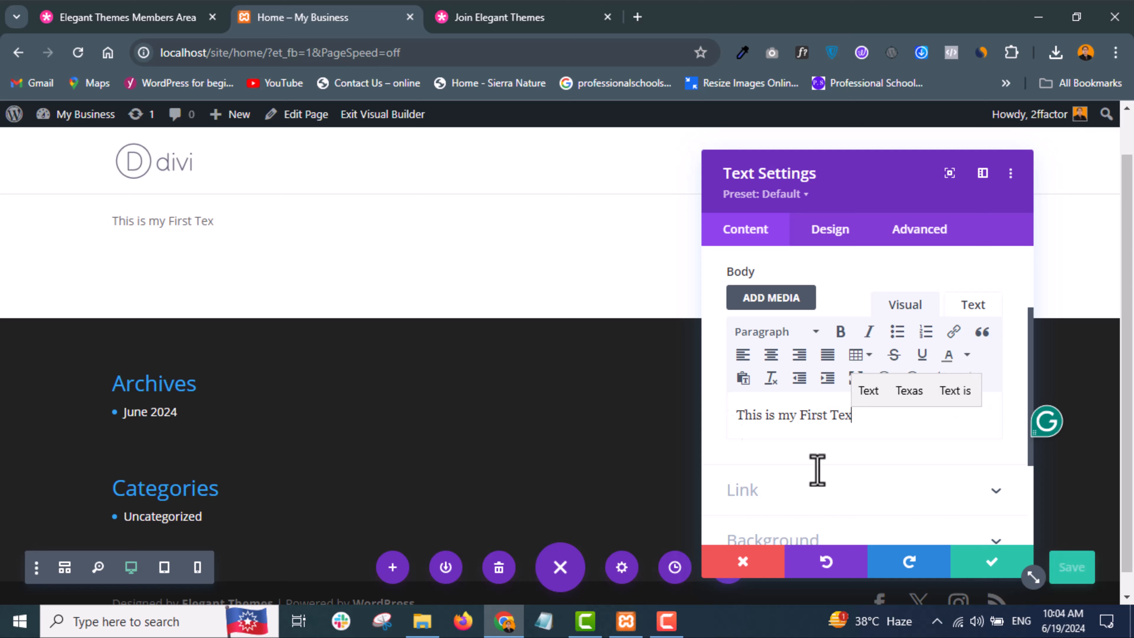
left_click(989, 576)
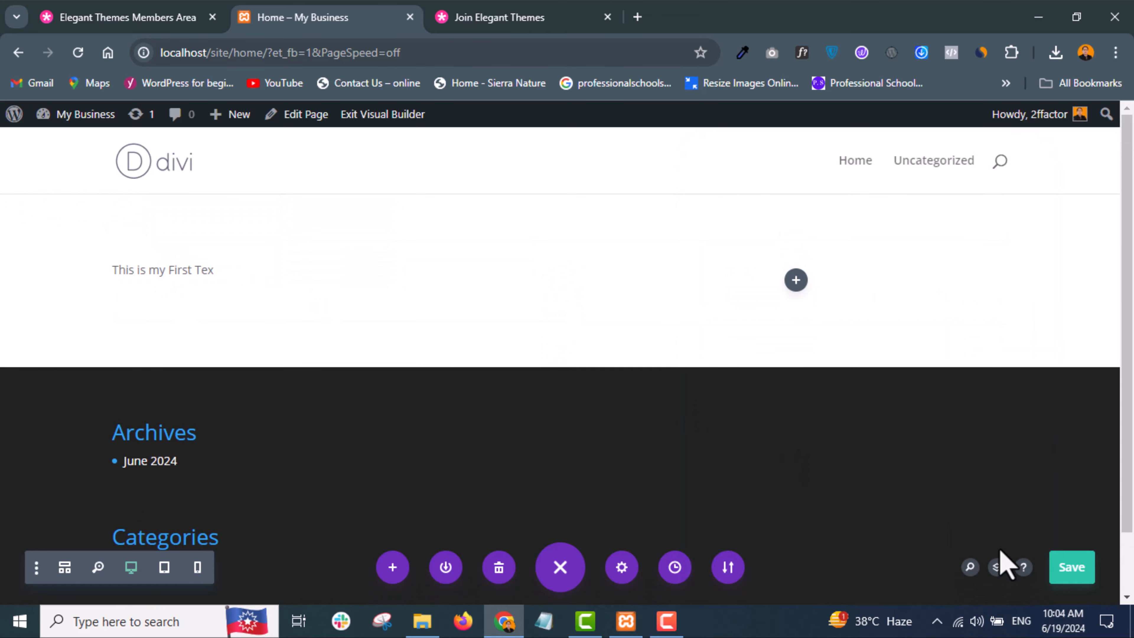
left_click(1076, 576)
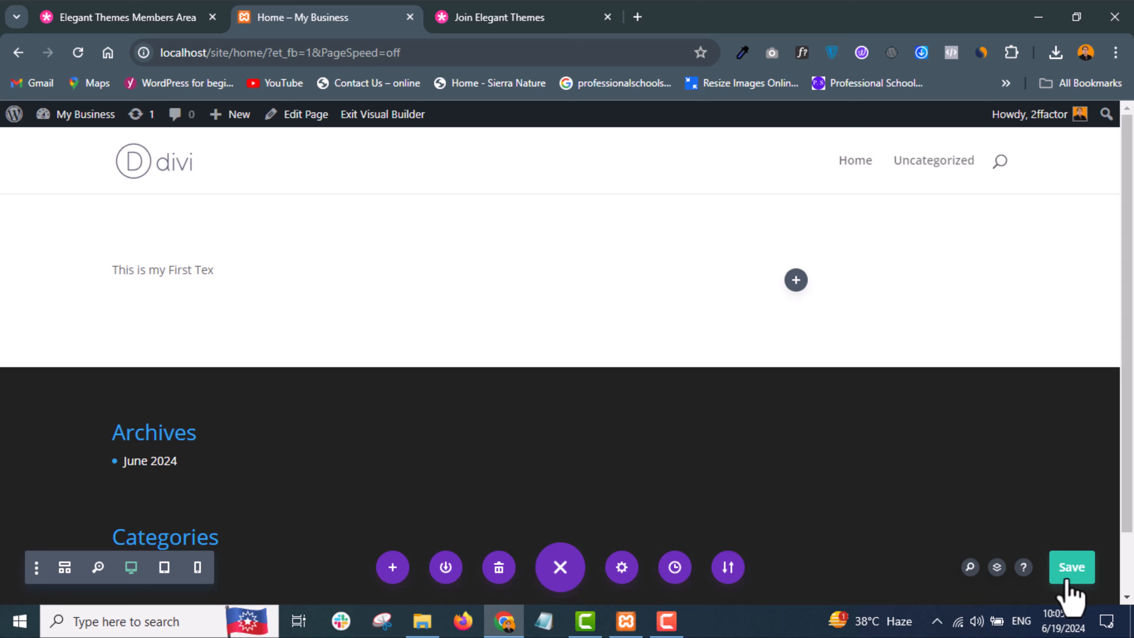
Save the page while viewing its structure in wireframe mode, and return to the desktop view.
left_click(555, 573)
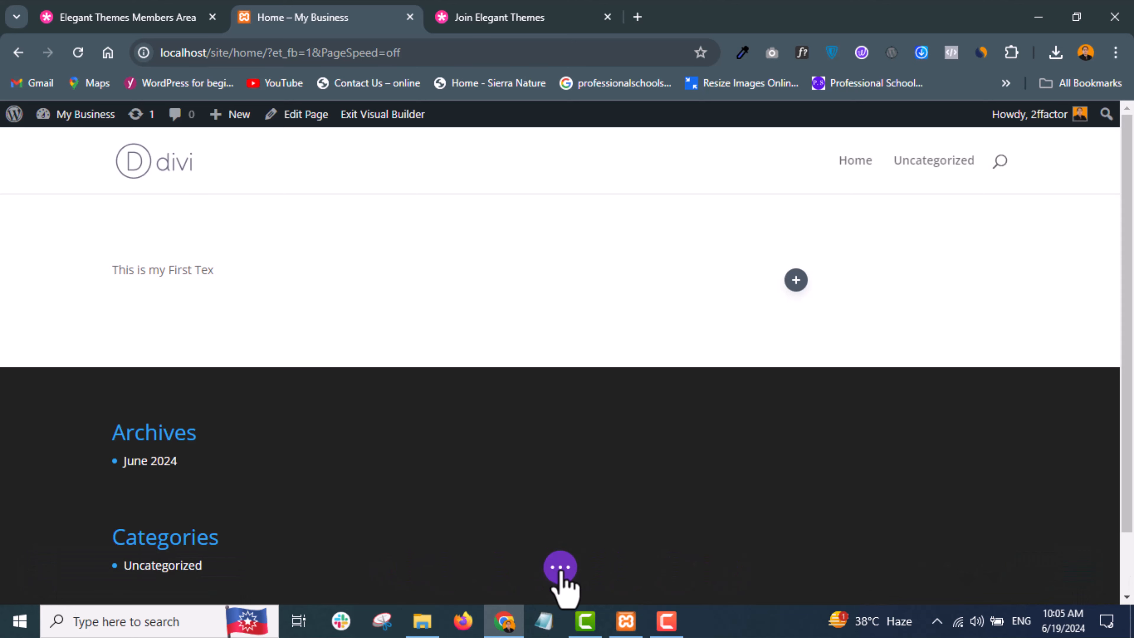
left_click(554, 572)
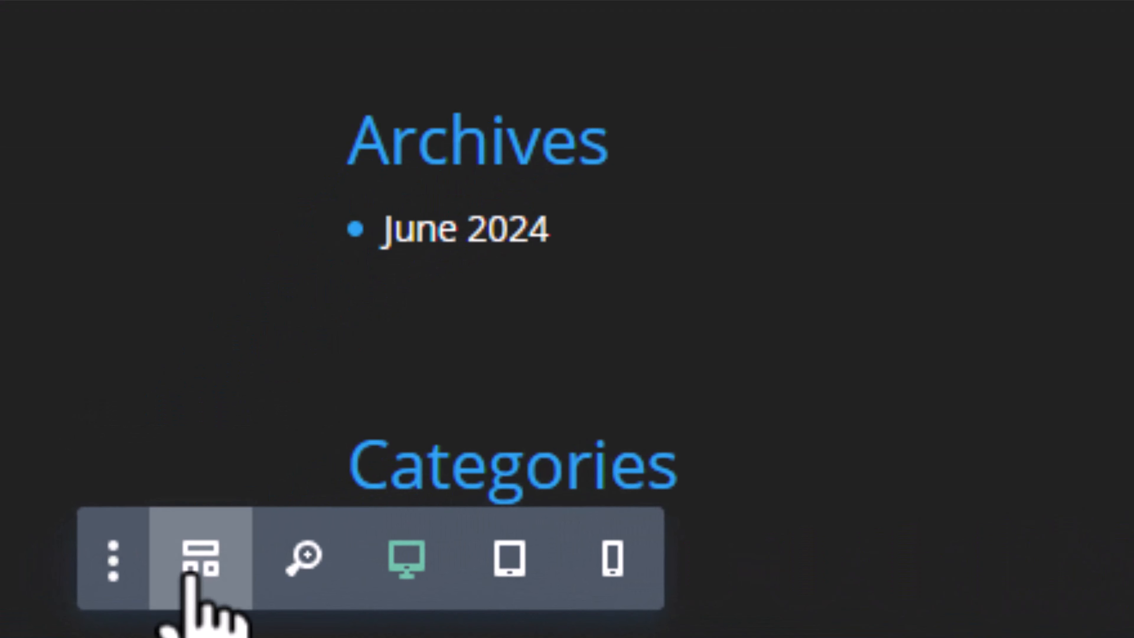
left_click(192, 573)
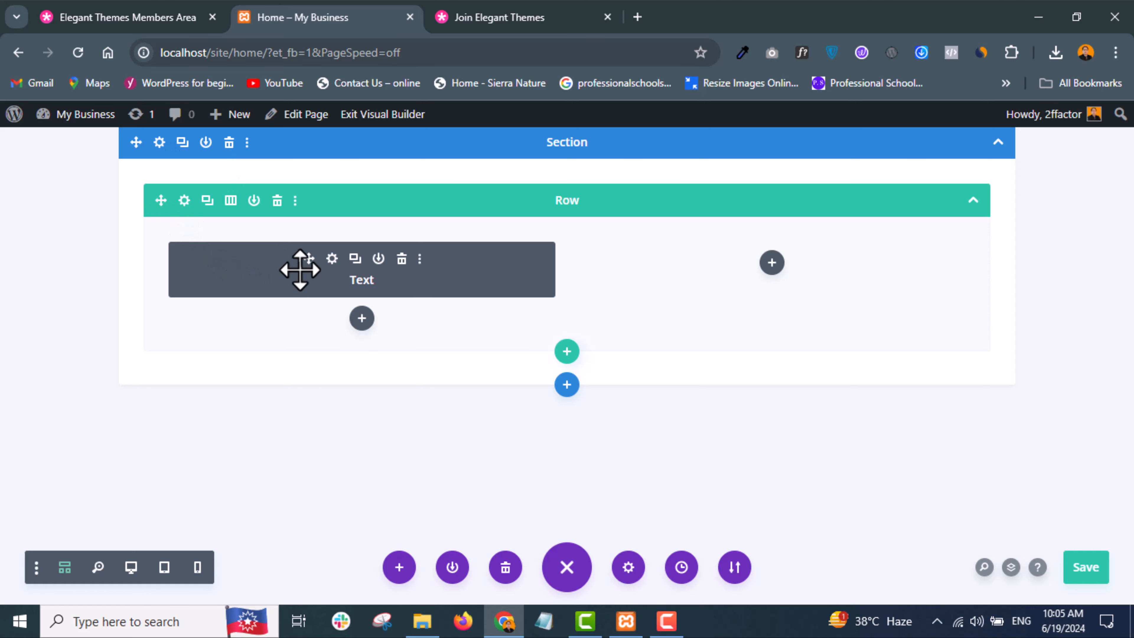
key("ctrl+s")
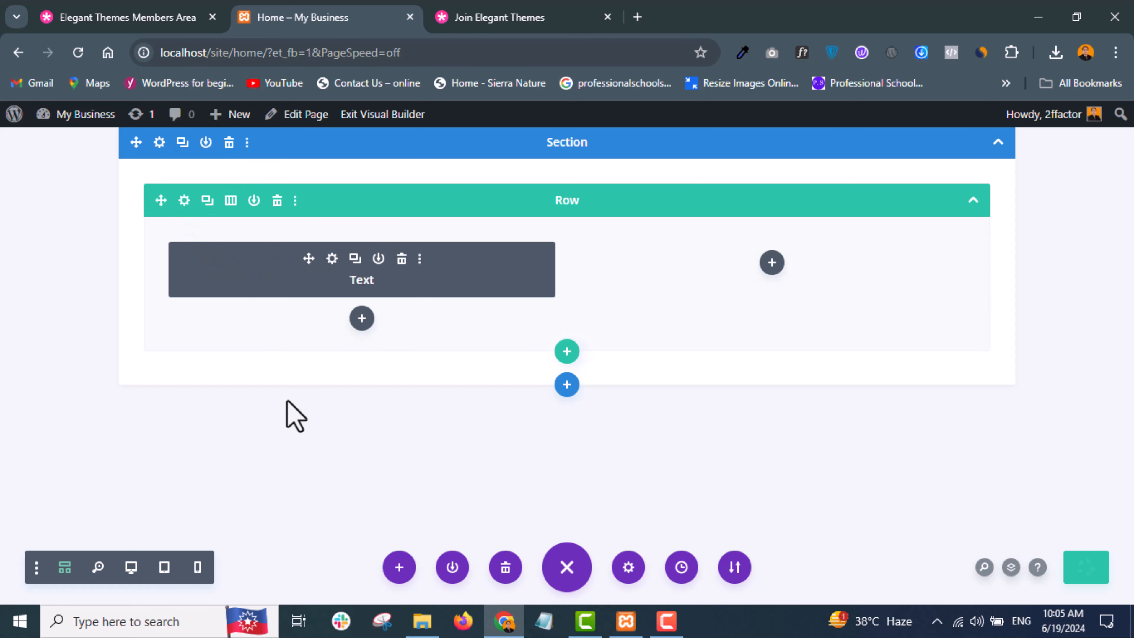
left_click(65, 567)
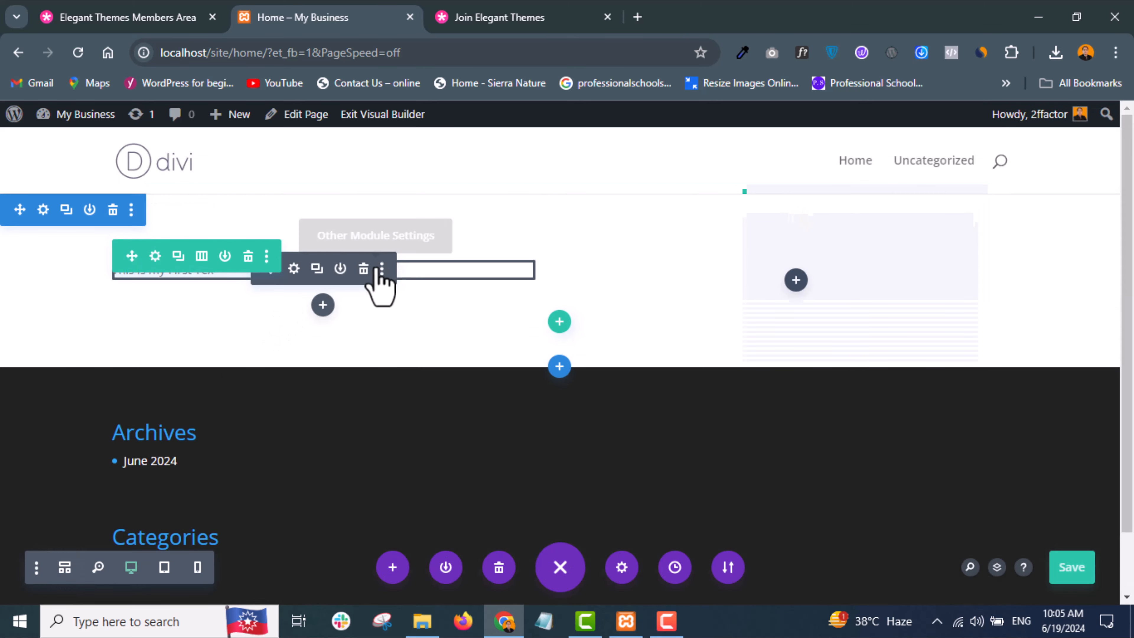
Check the page zoomed out and in the tablet and phone views, returning to the desktop view.
left_click(99, 568)
left_click(98, 571)
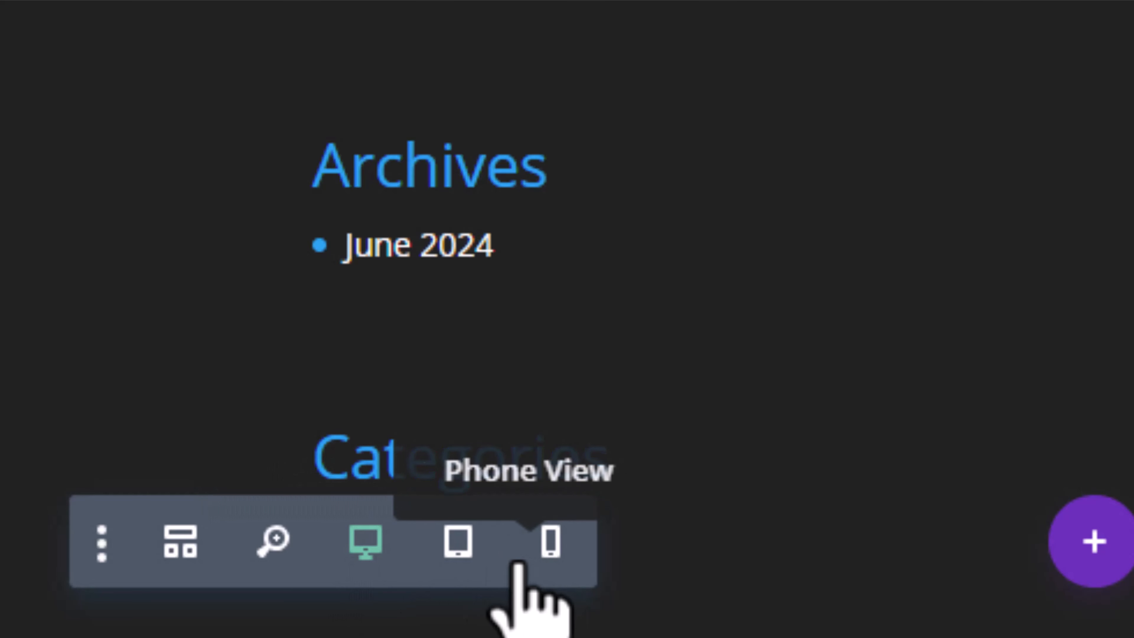
left_click(456, 542)
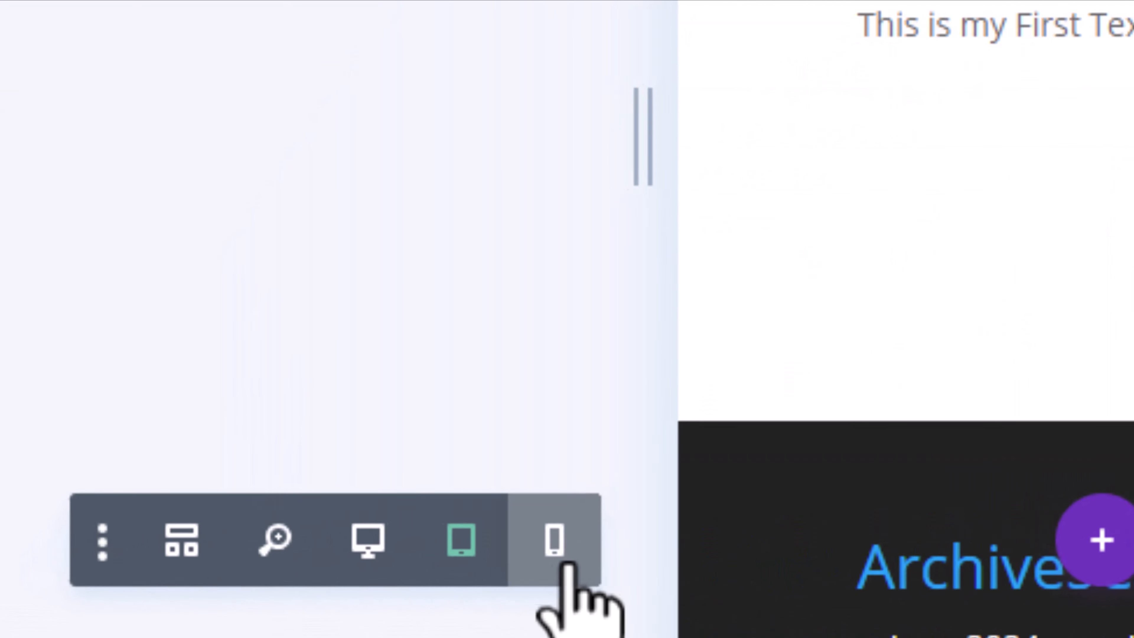
left_click(197, 568)
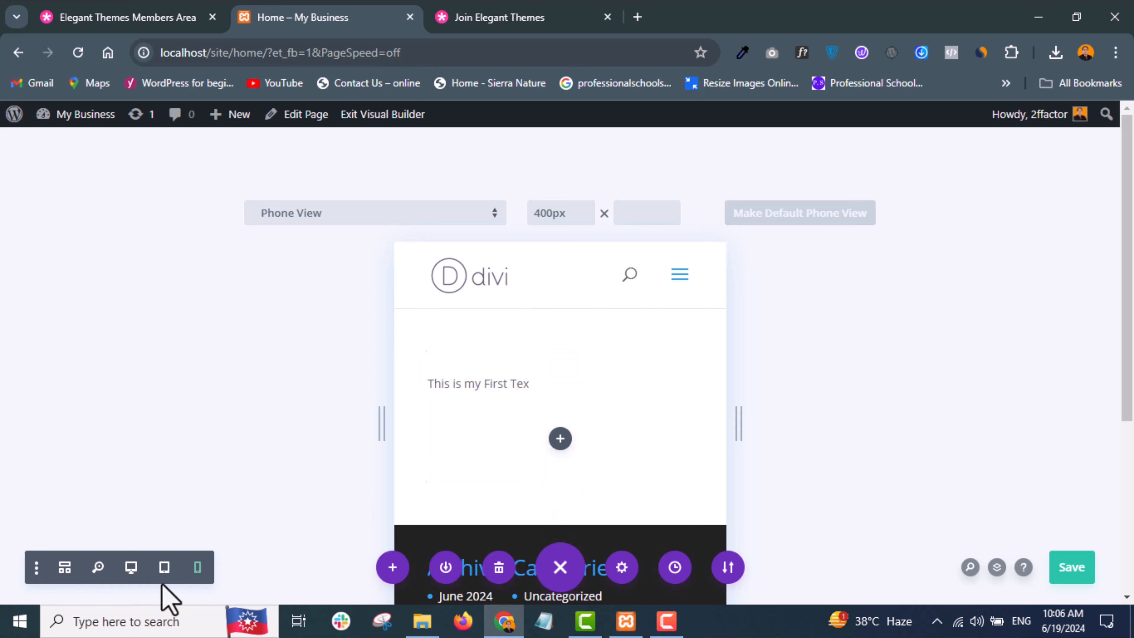
left_click(130, 568)
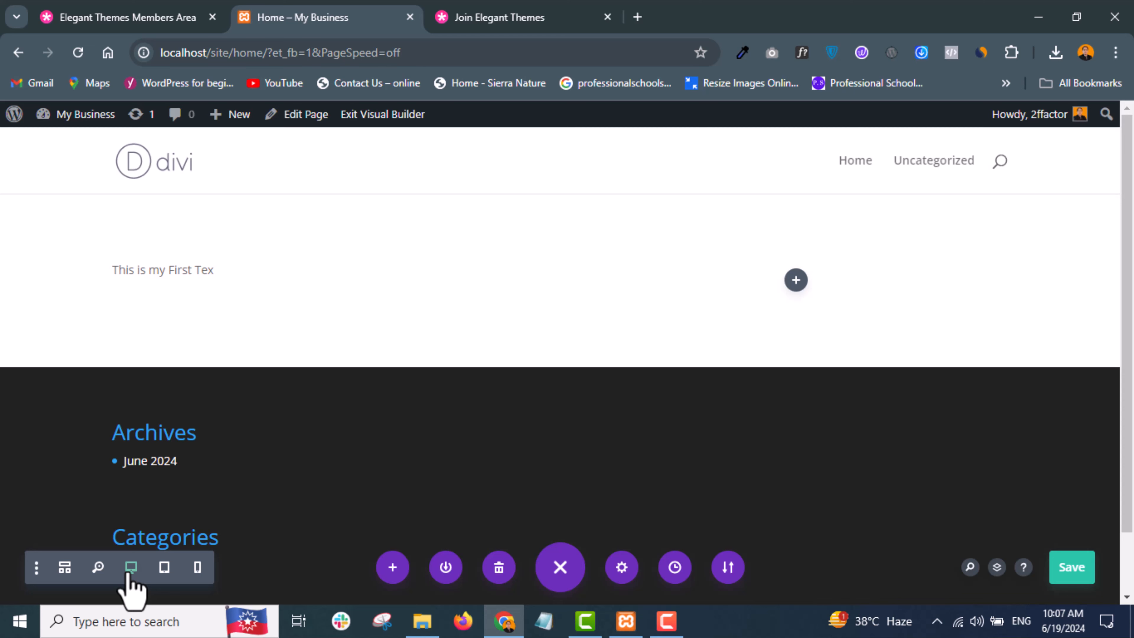
Look over the layout insertion options, try to save the page to the Divi Library without a layout name, and close both windows.
left_click(392, 568)
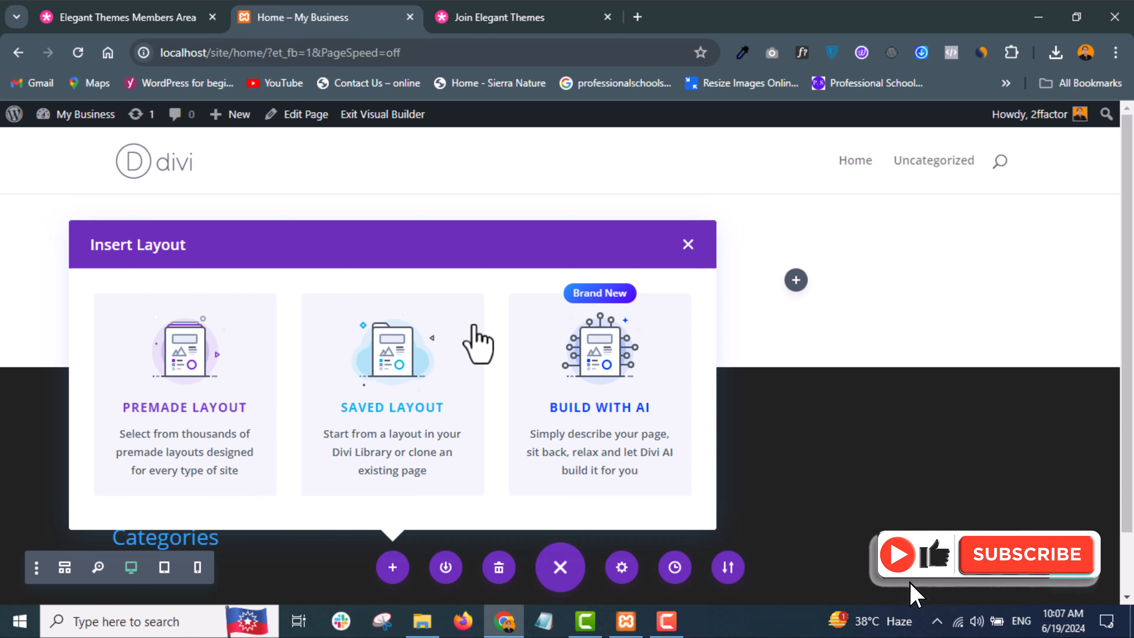
left_click(685, 249)
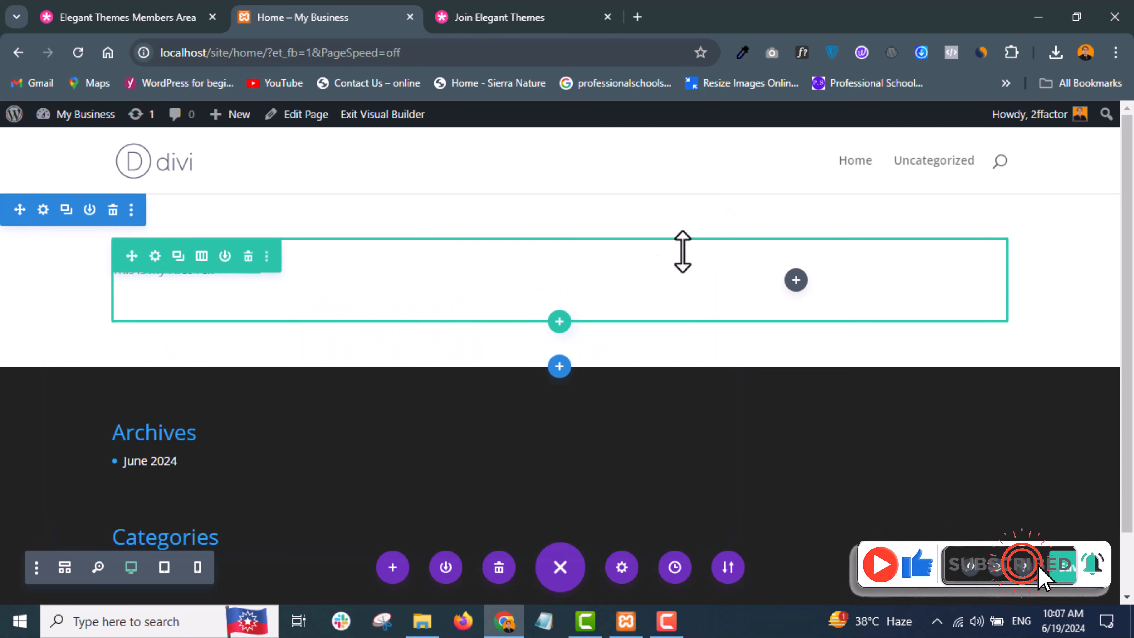
left_click(445, 573)
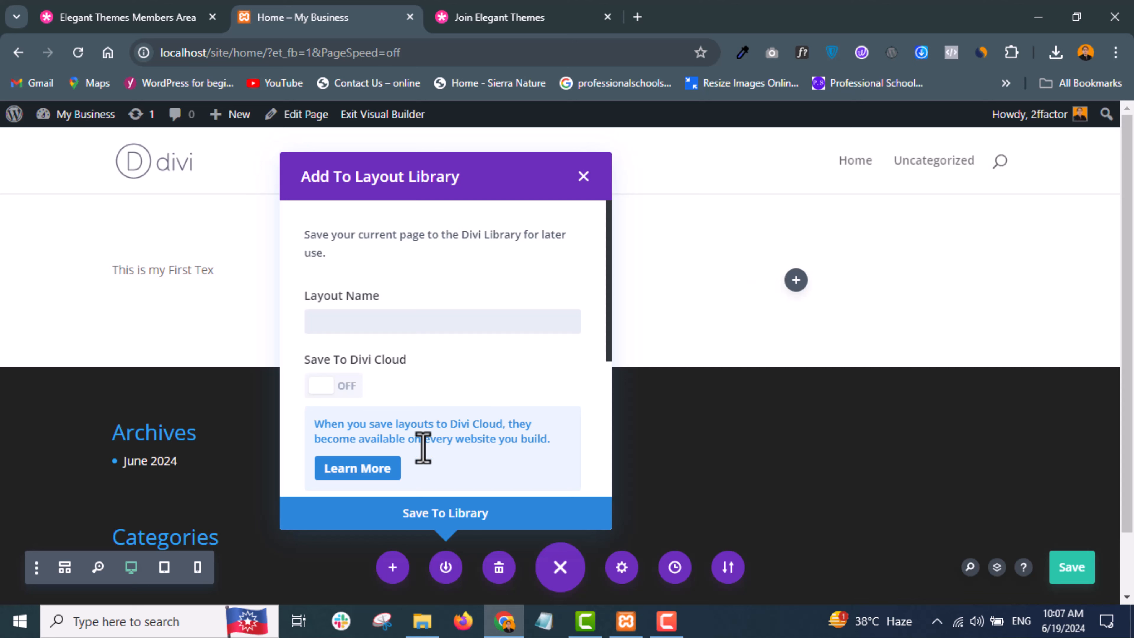
left_click(429, 518)
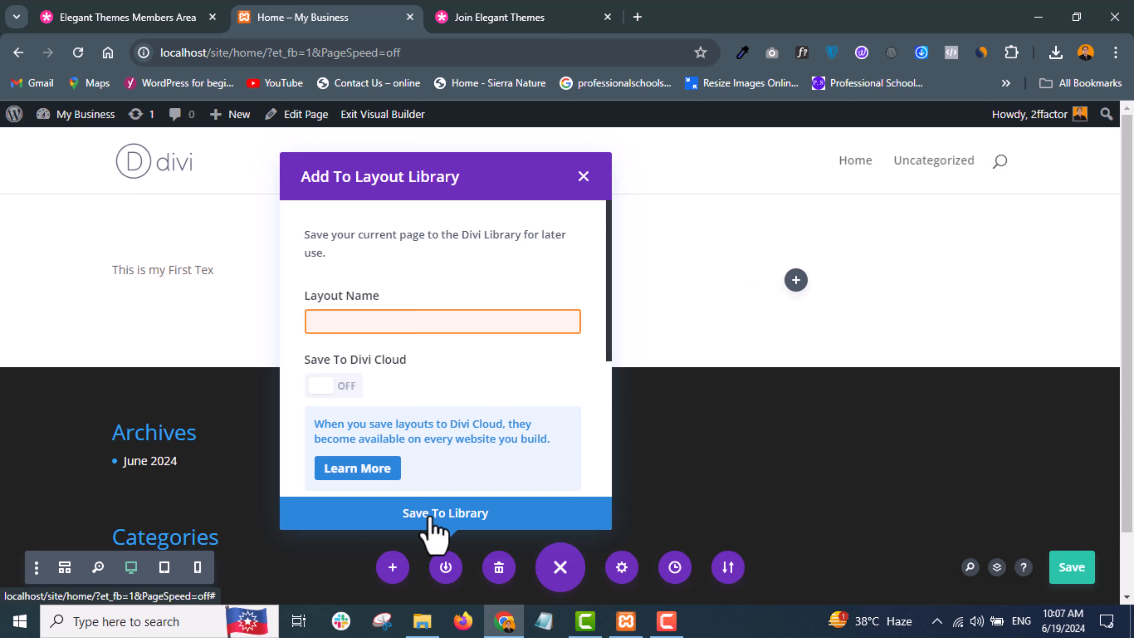
left_click(583, 177)
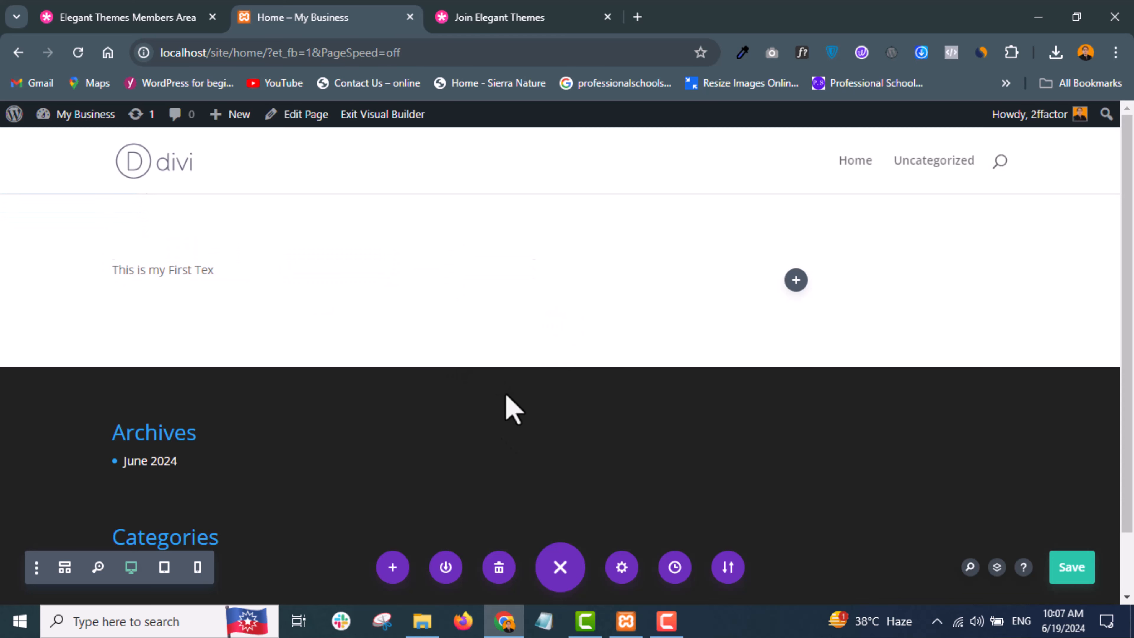
Look over the content, design and advanced options in the page settings, and close them without changes.
left_click(560, 570)
left_click(561, 570)
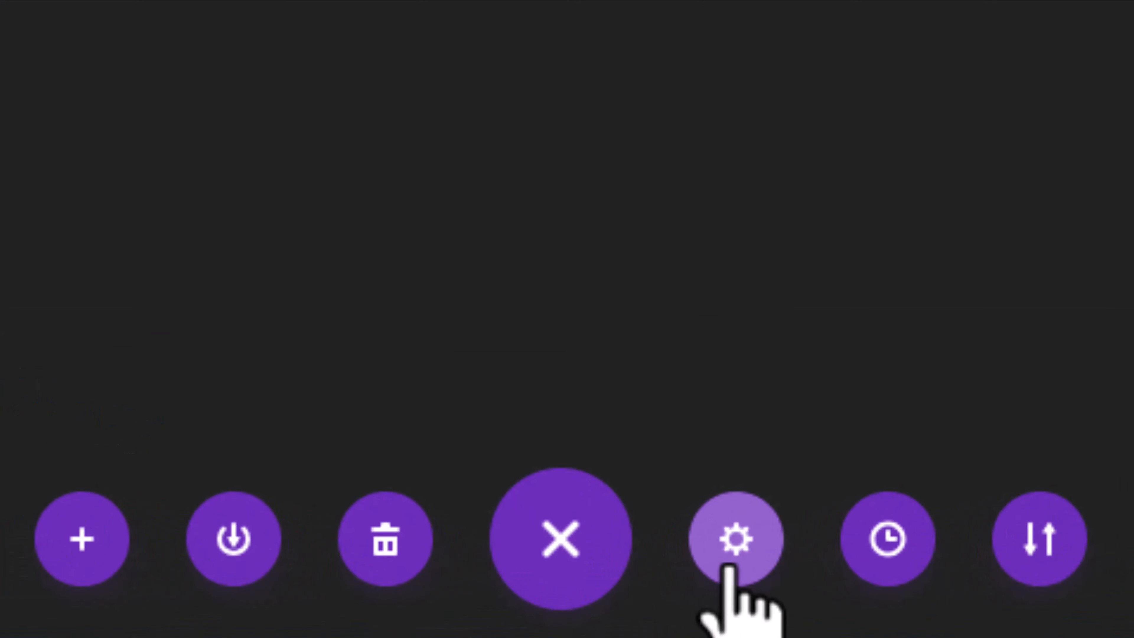
left_click(729, 567)
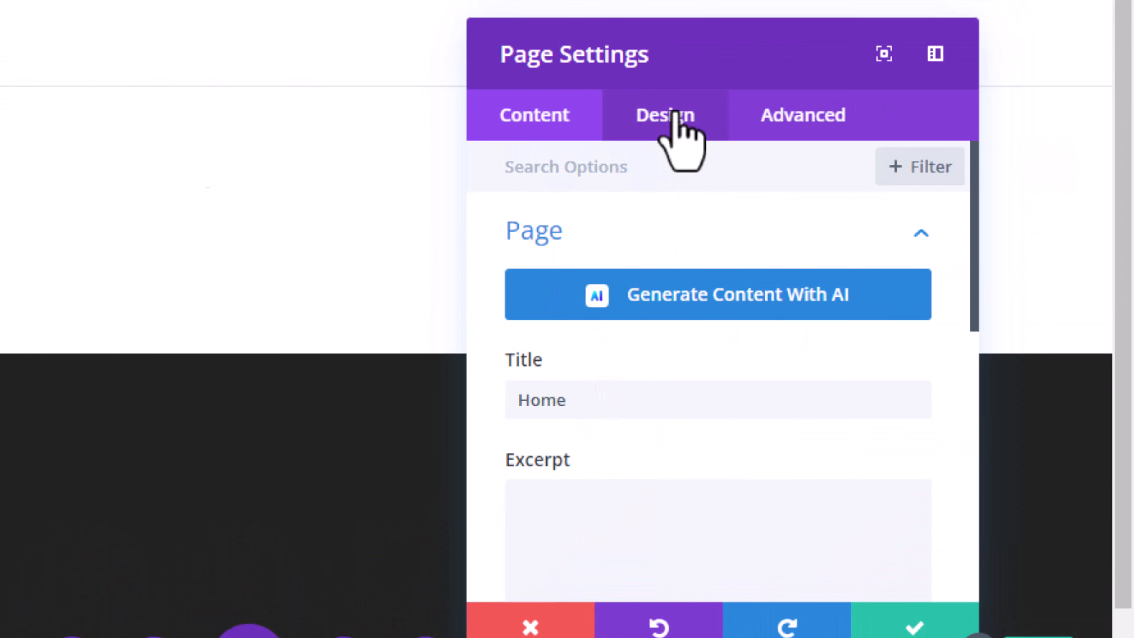
left_click(674, 117)
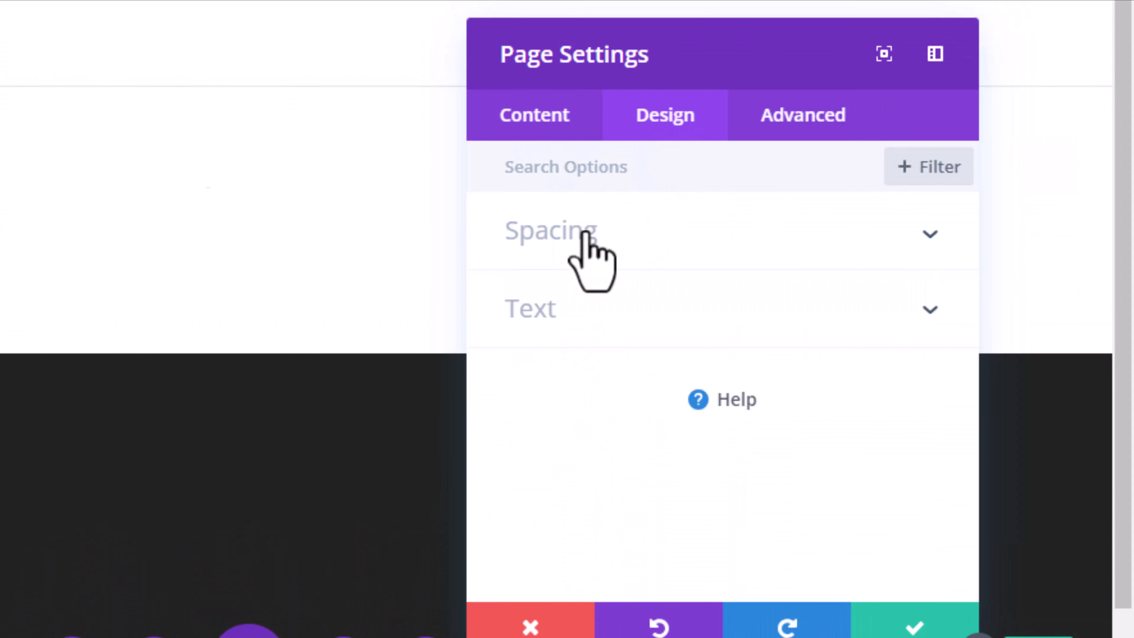
left_click(770, 126)
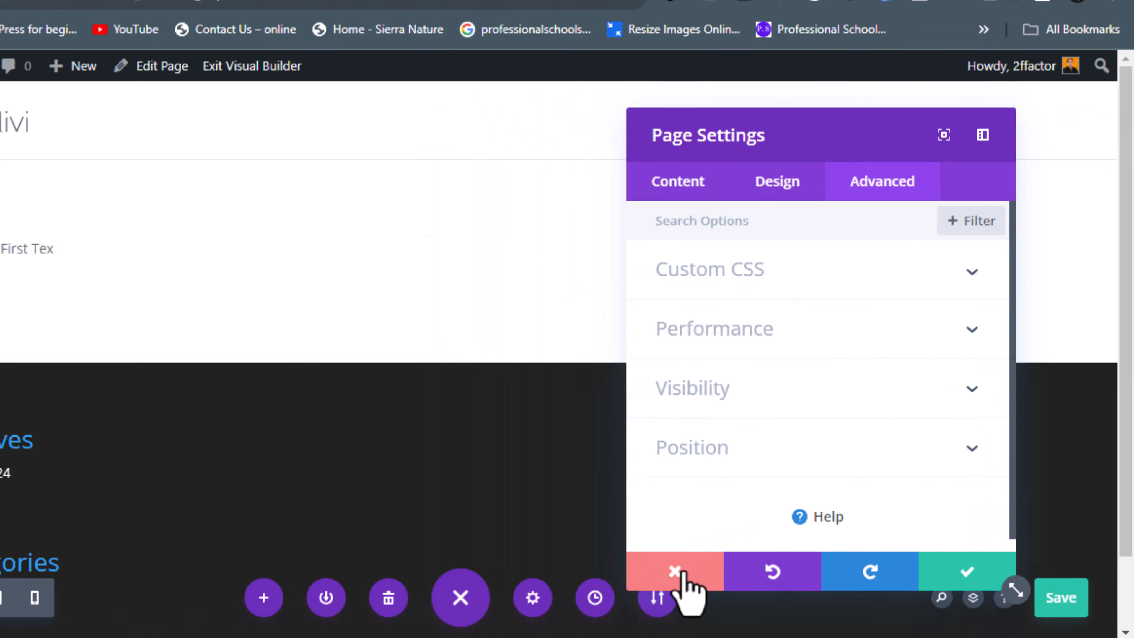
left_click(545, 625)
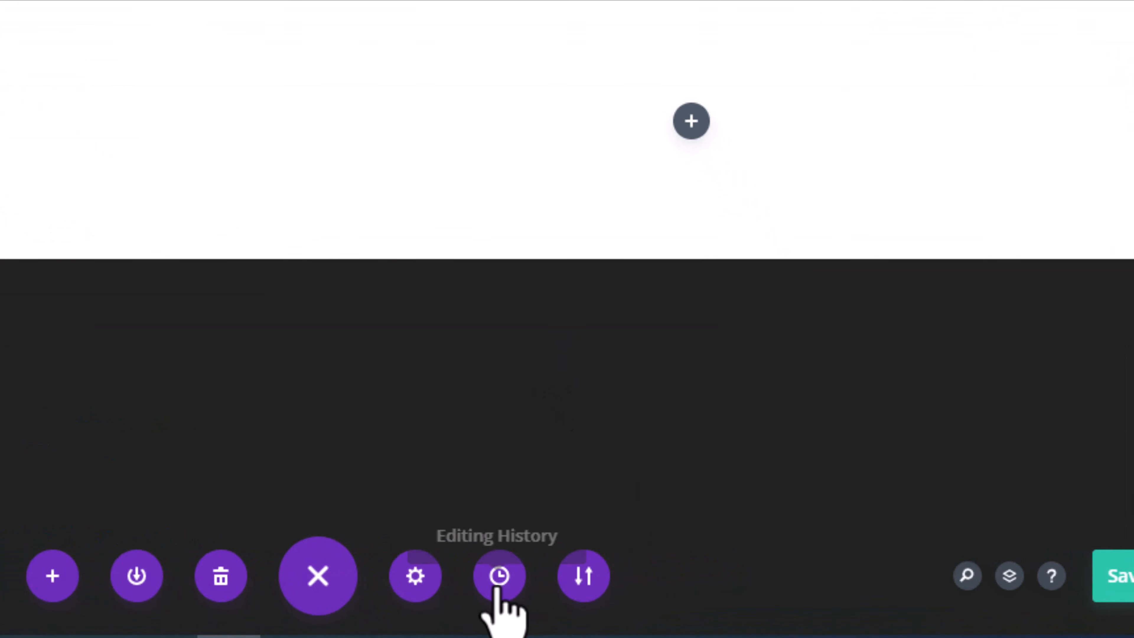
Review the editing history states and revert the page to the Added Row state from 10:02:50 AM.
left_click(497, 589)
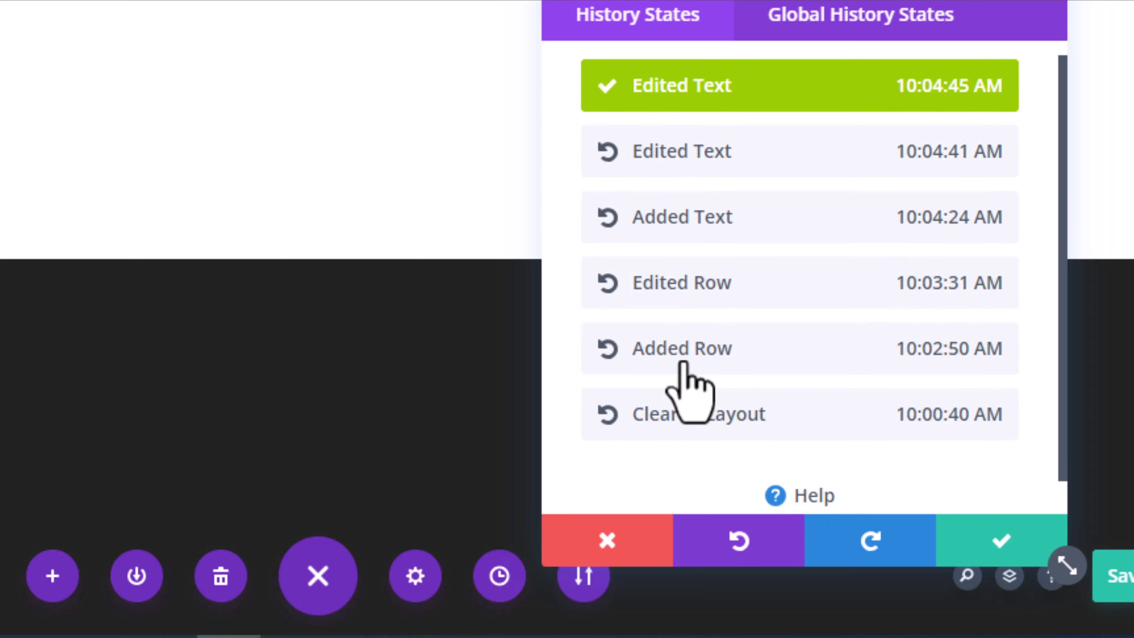
scroll(687, 373, "down", 1)
scroll(679, 183, "up", 1)
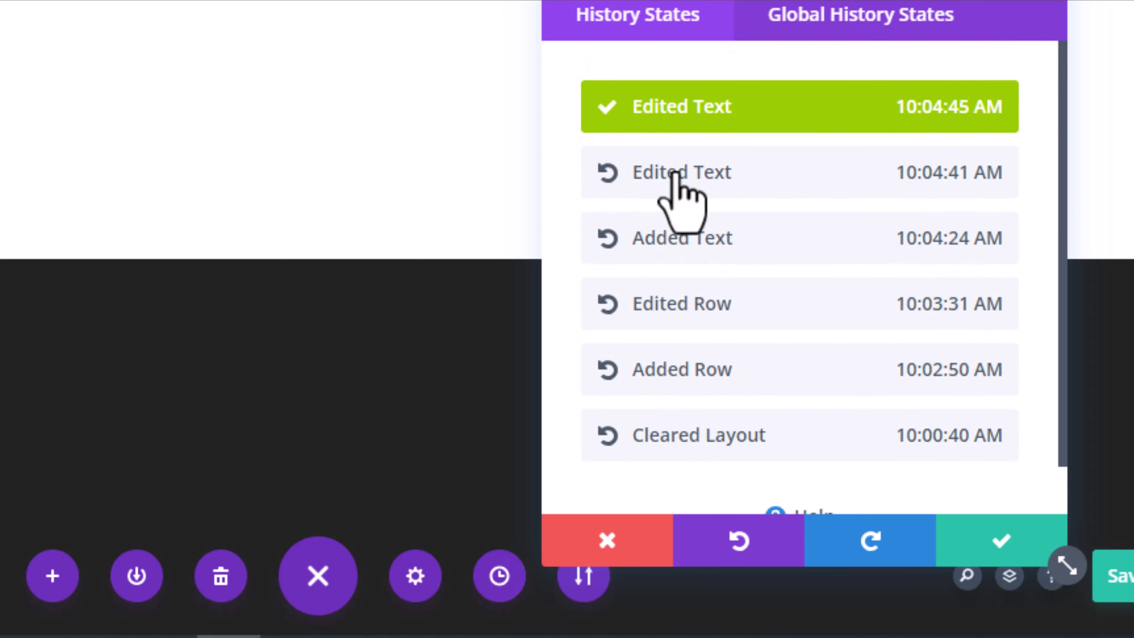
scroll(671, 259, "down", 1)
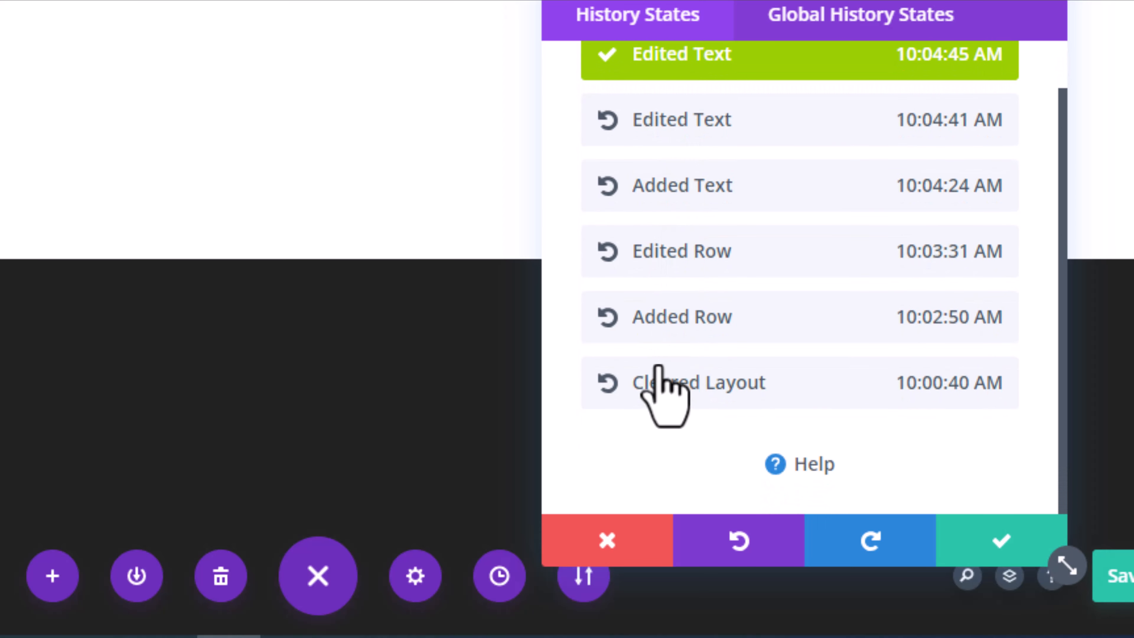
left_click(690, 323)
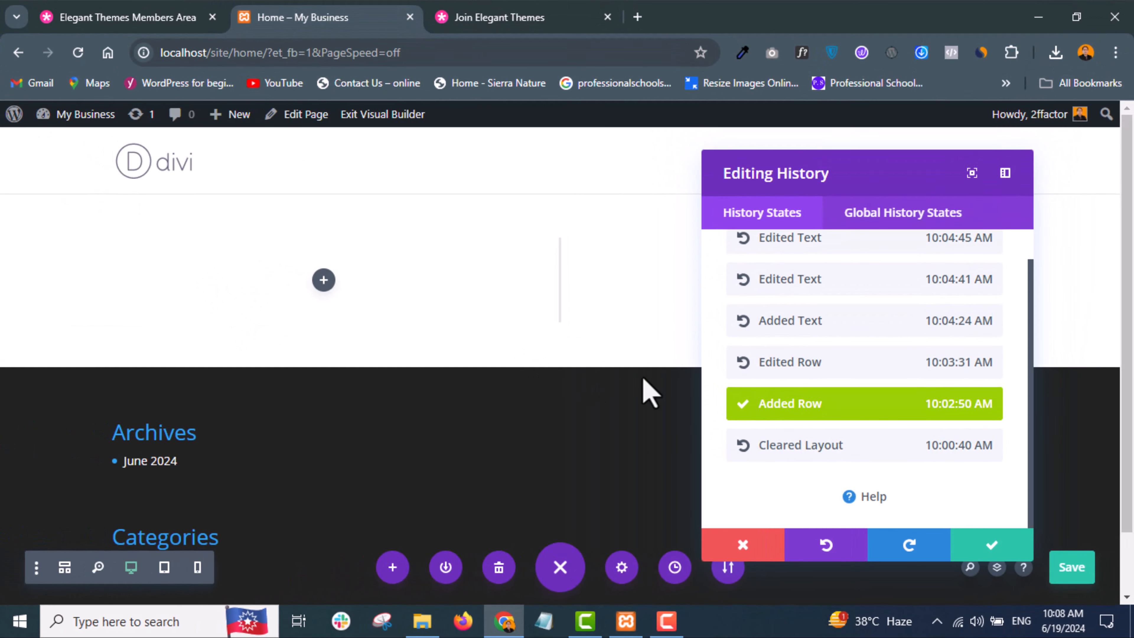
Restore the most recent Edited Text state from 10:04:45 AM in the editing history and accept it.
scroll(804, 402, "up", 1)
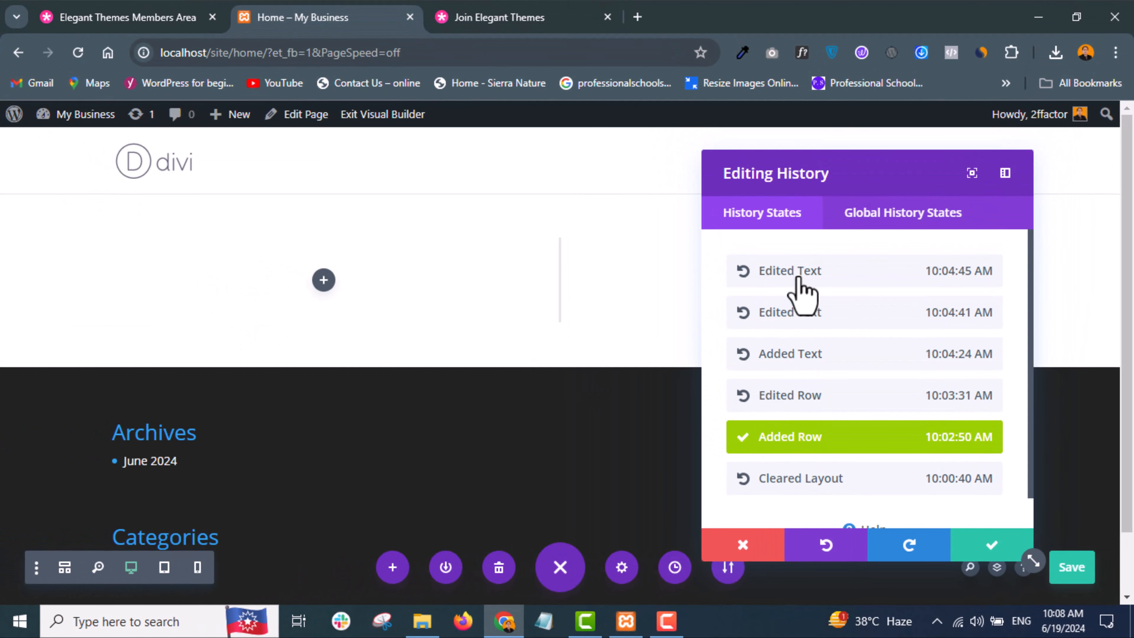
left_click(802, 285)
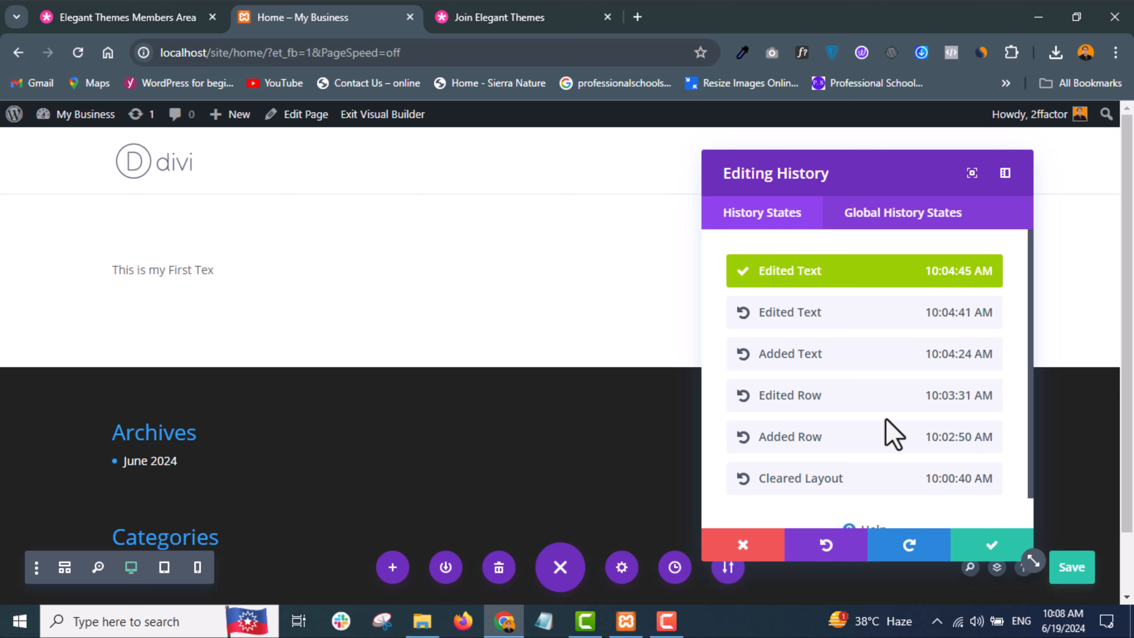
left_click(964, 552)
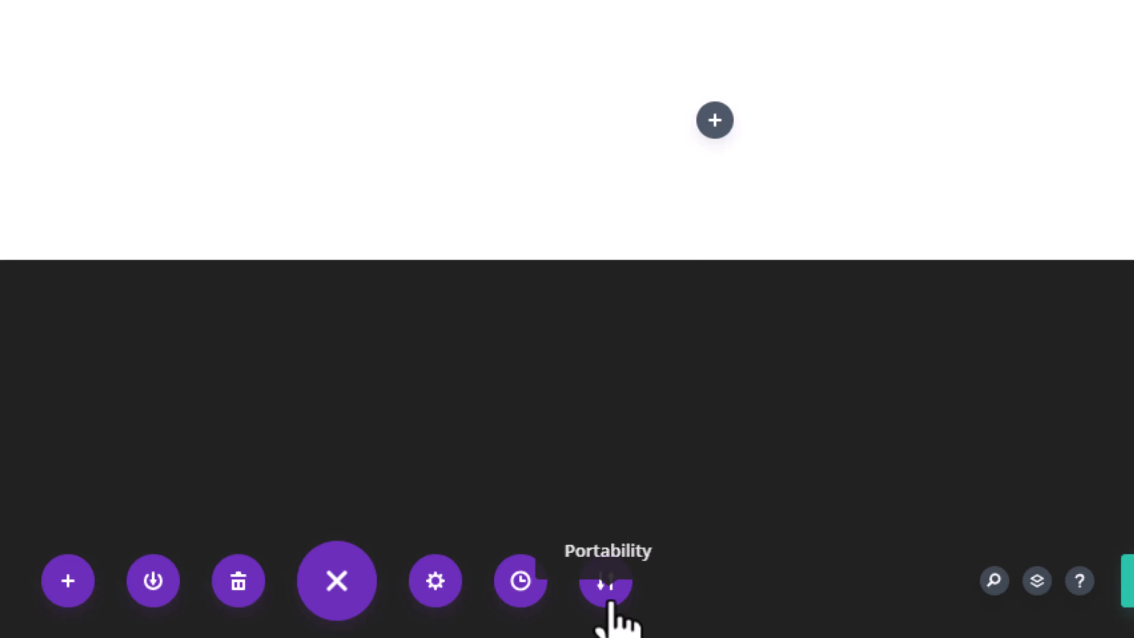
Look over the page content export and import options, including the layout file chooser, and close them without transferring anything.
left_click(606, 592)
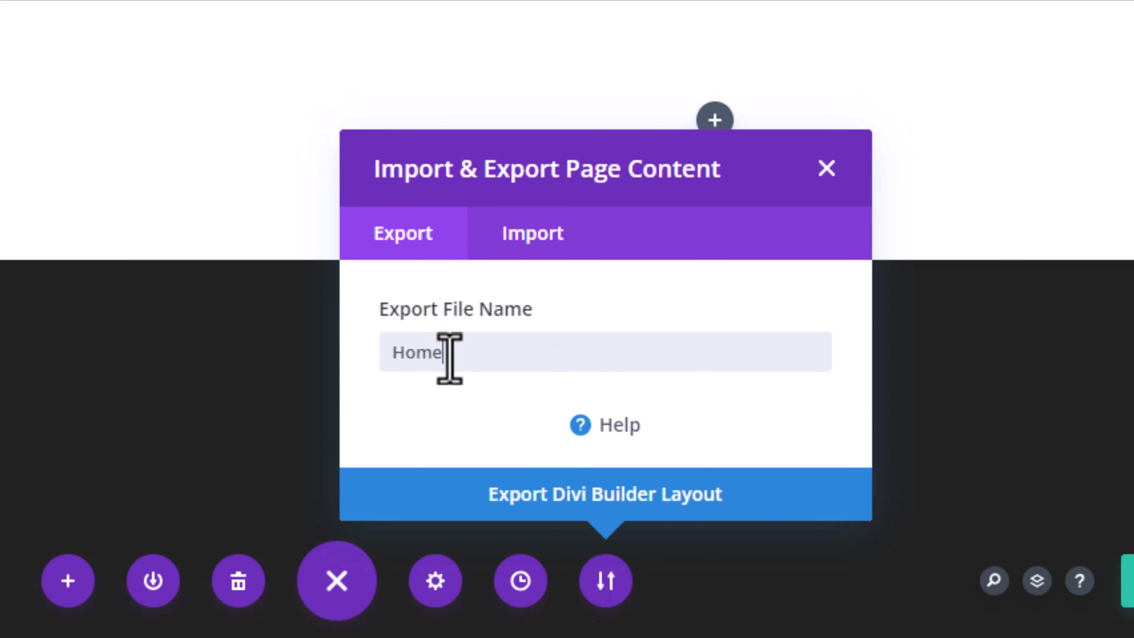
left_click(513, 247)
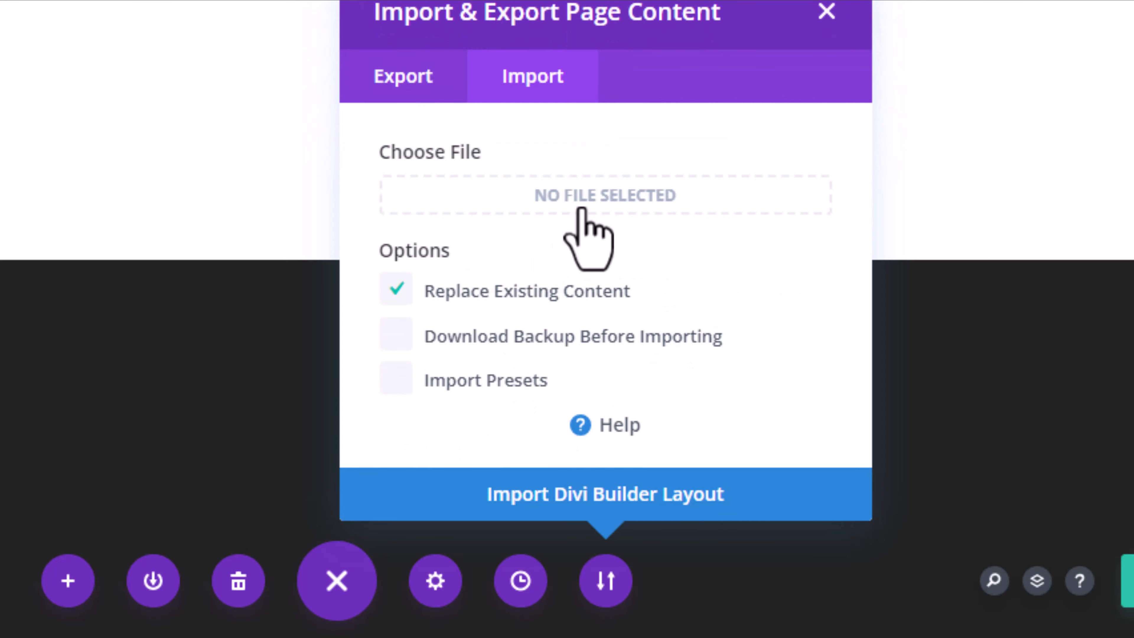
left_click(594, 218)
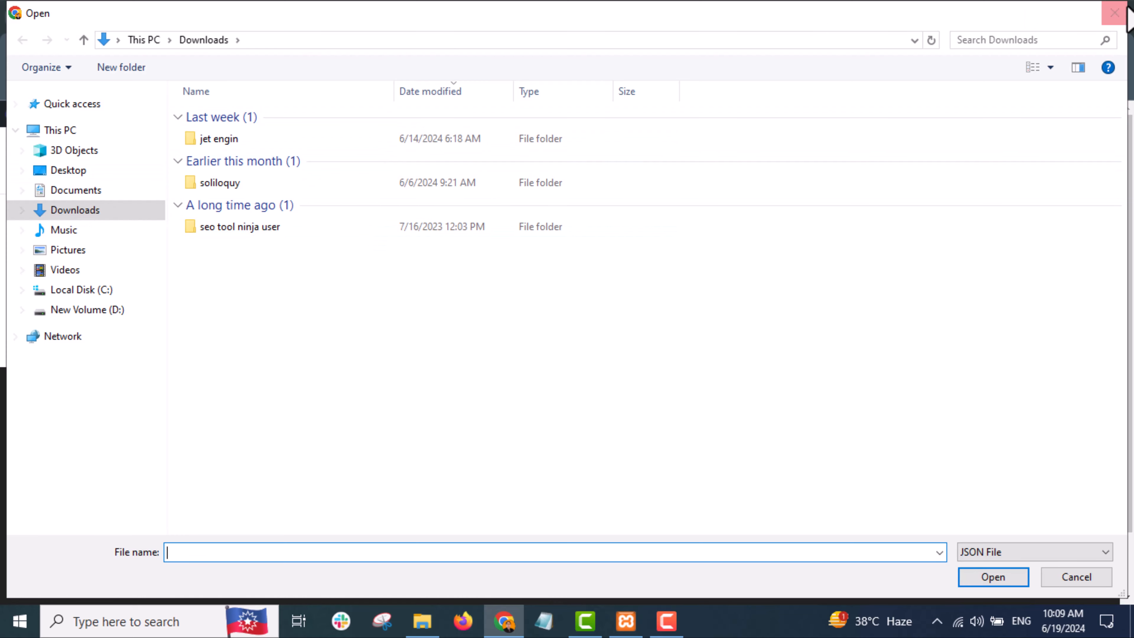
left_click(1113, 13)
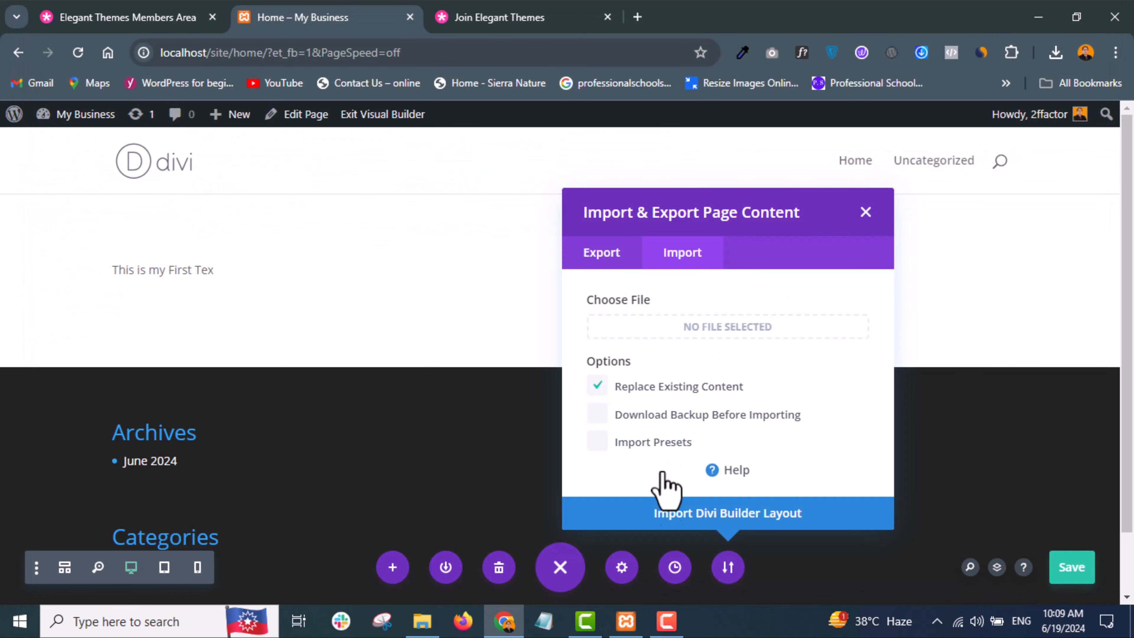
left_click(864, 213)
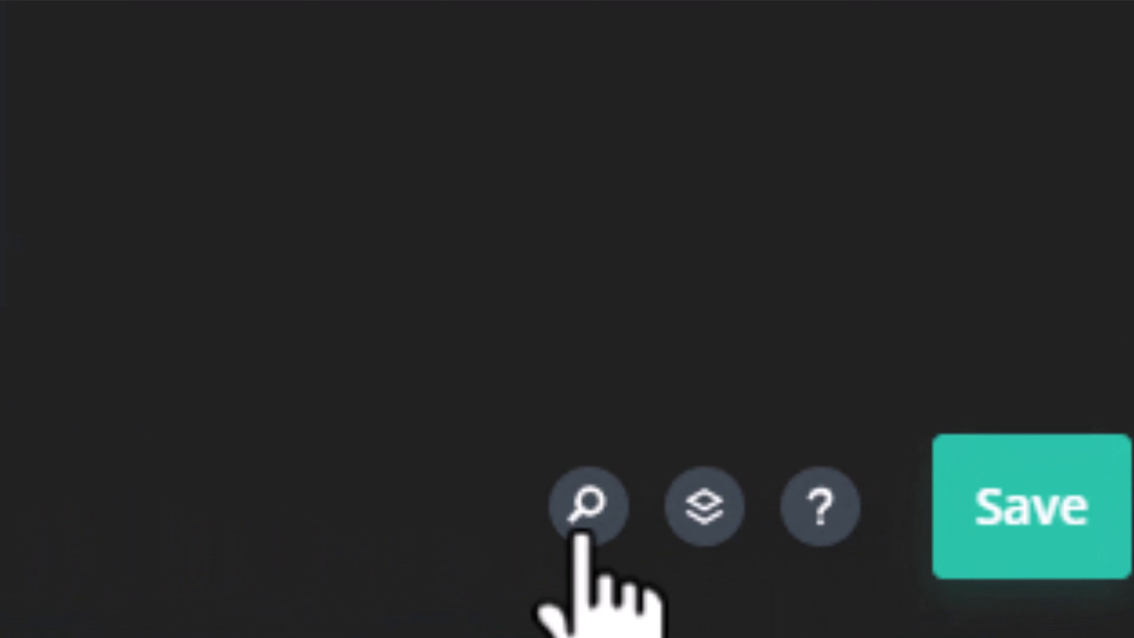
Look over the builder's quick-action list, and examine the layers by expanding the Section, its Row and the first Column.
left_click(581, 531)
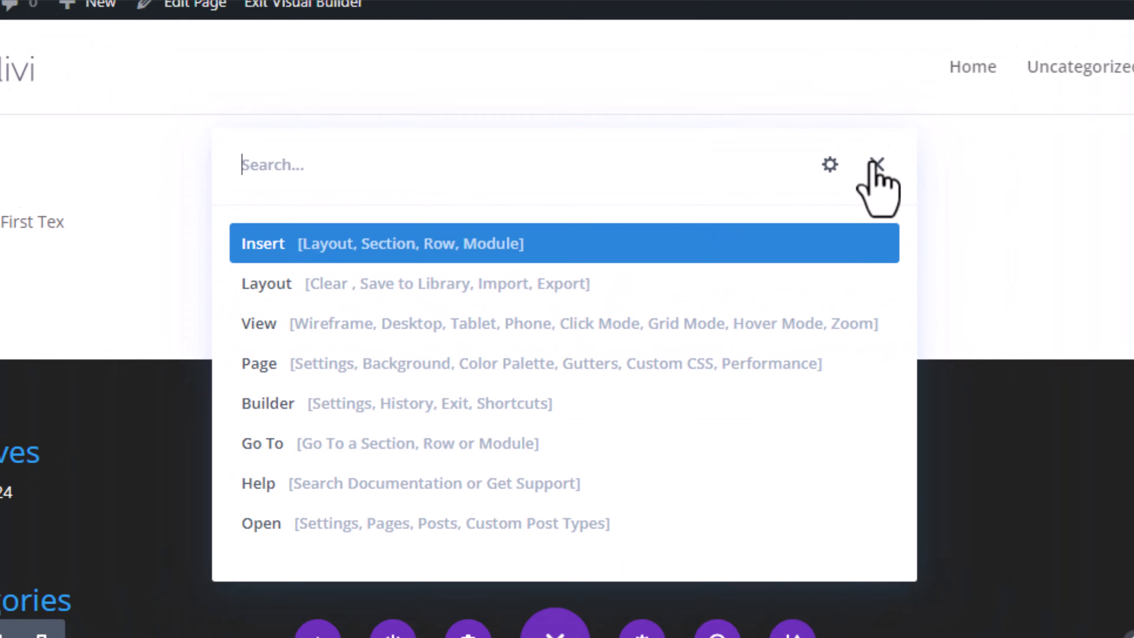
left_click(877, 164)
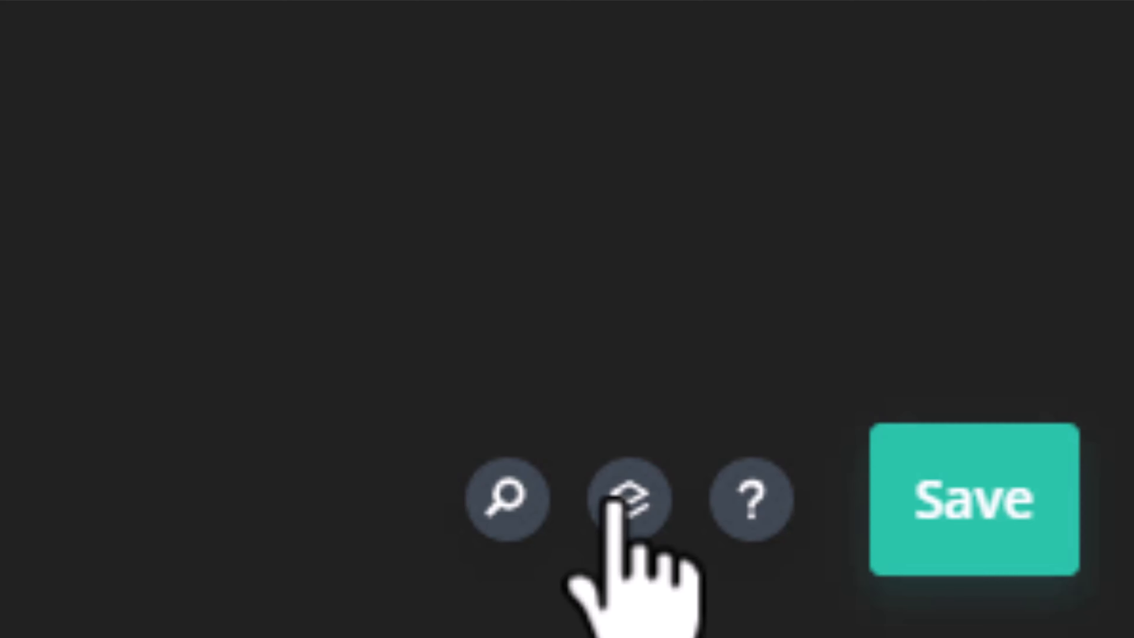
left_click(614, 505)
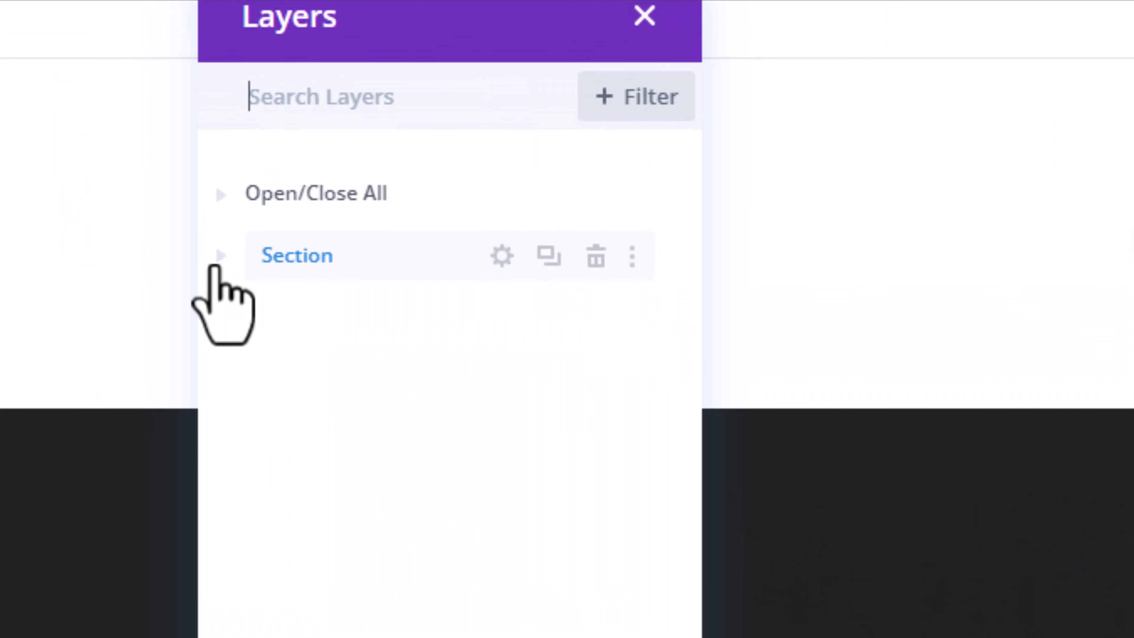
left_click(218, 261)
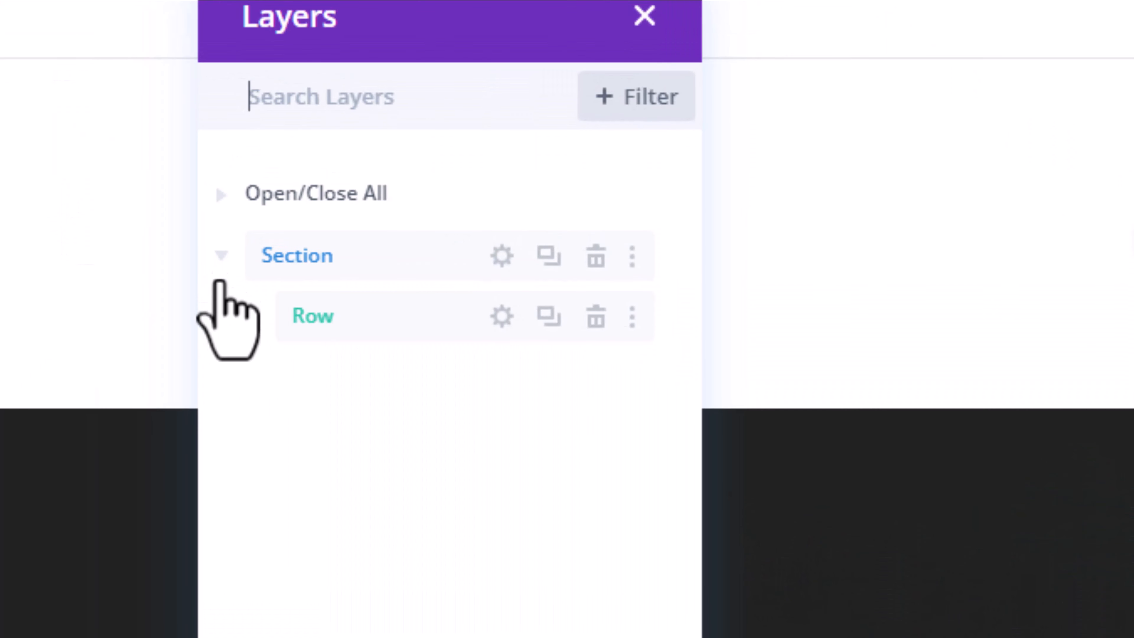
left_click(233, 314)
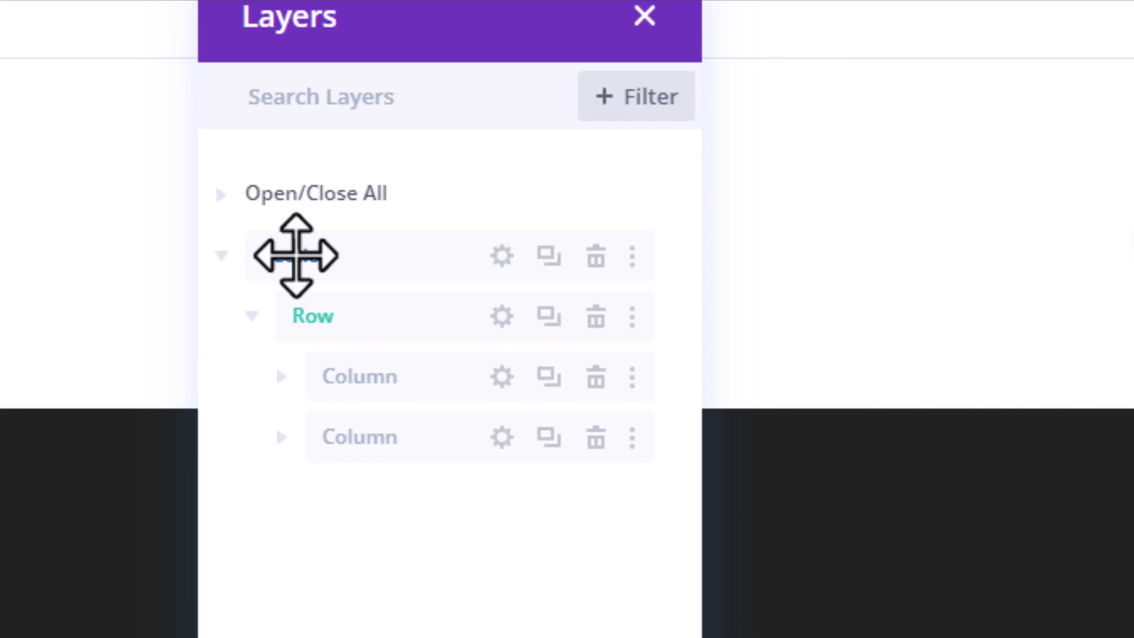
left_click(280, 377)
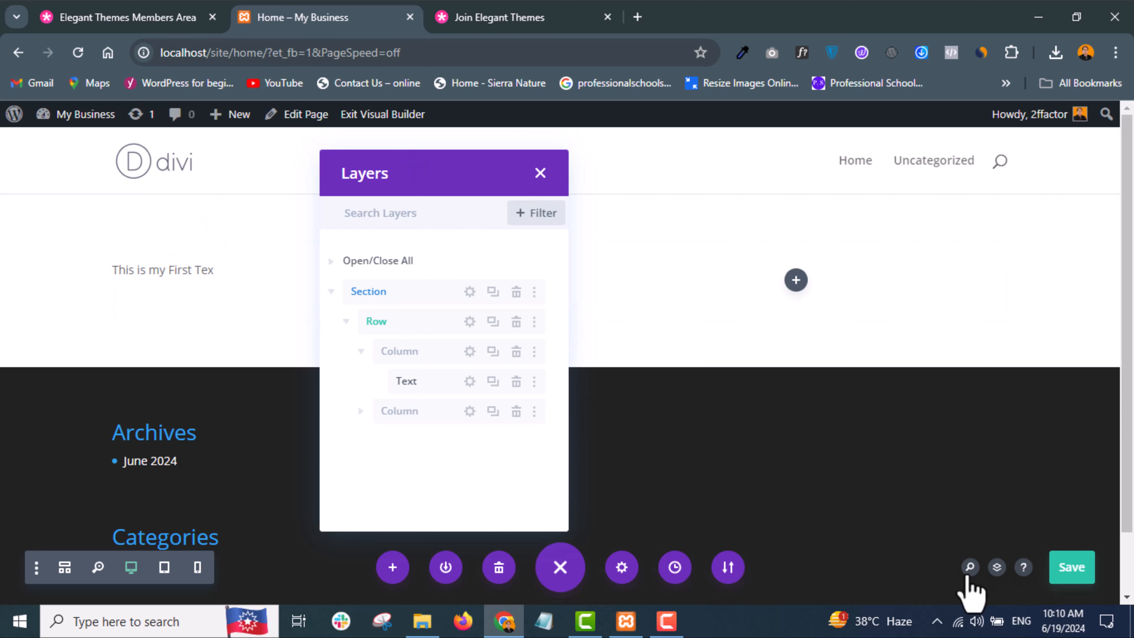
left_click(540, 175)
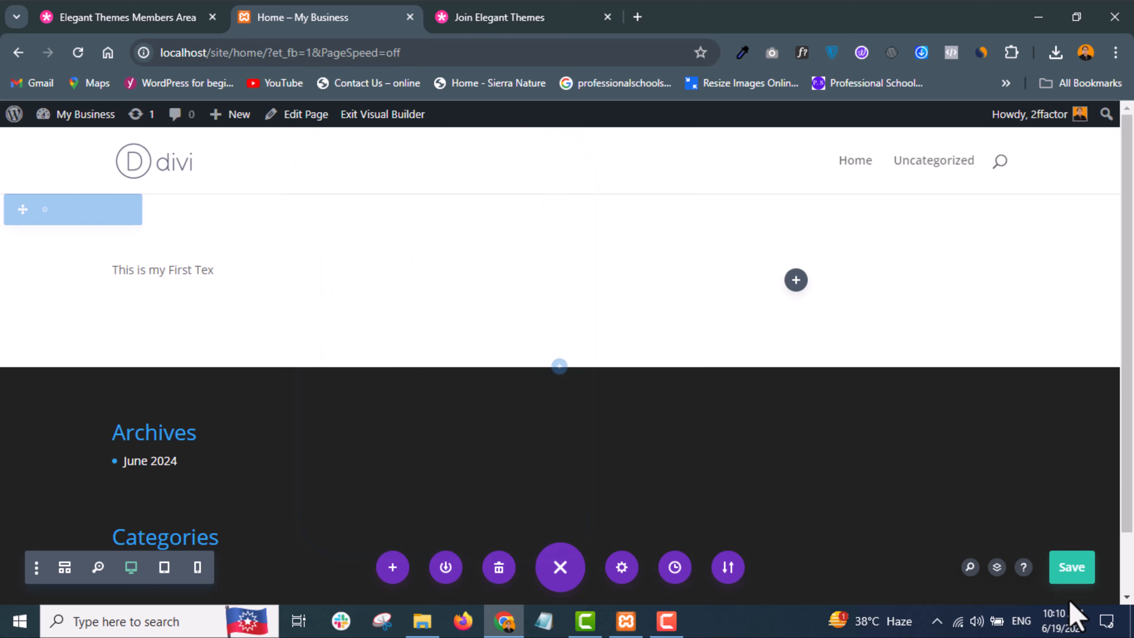
View the Divi Builder Helper's video tutorials, close the helper, and save the page.
left_click(1022, 576)
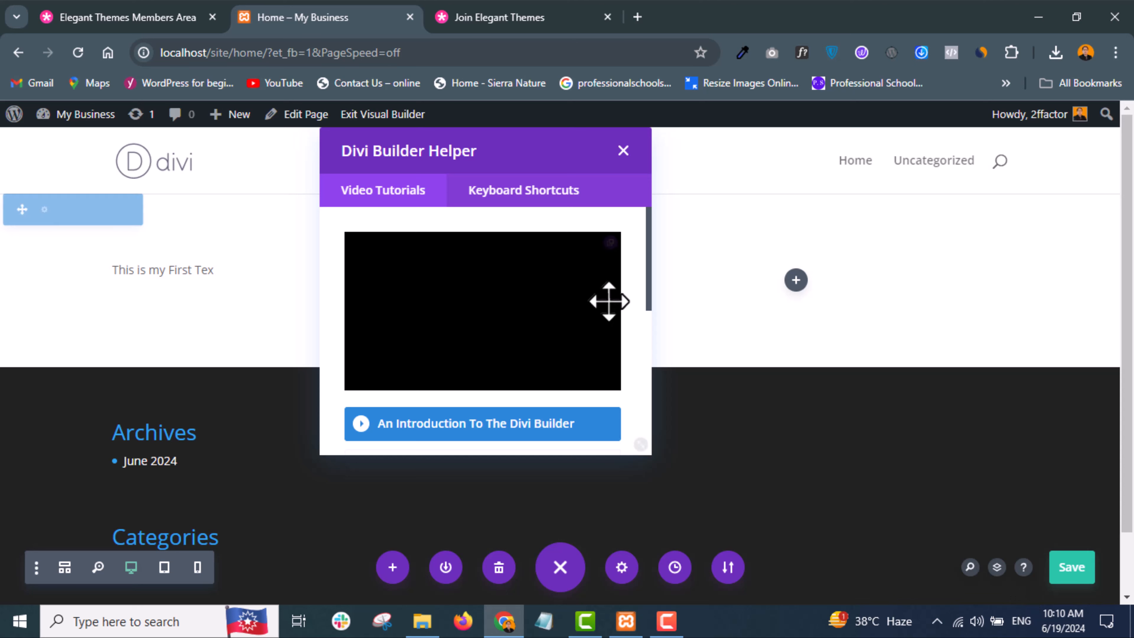
left_click(623, 151)
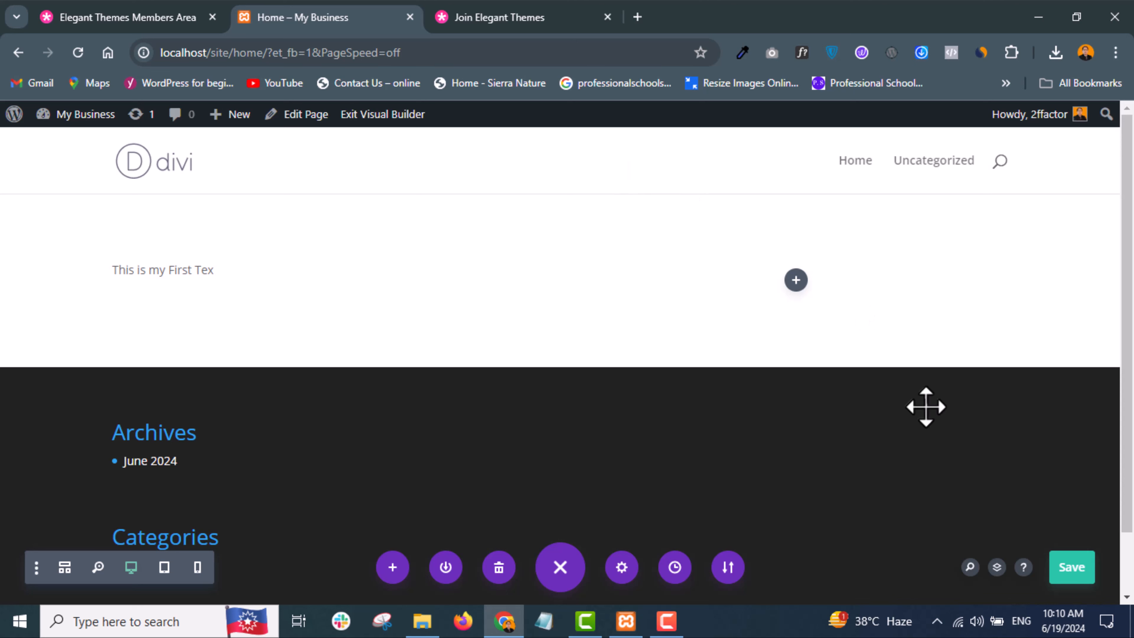
left_click(1068, 582)
mouse_move(481, 328)
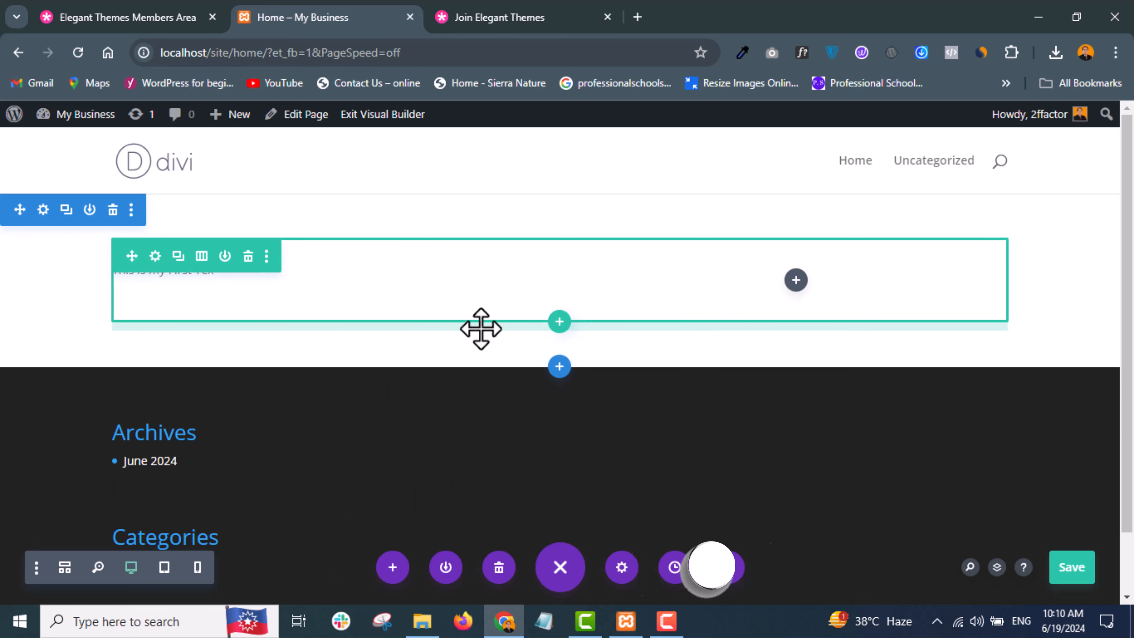